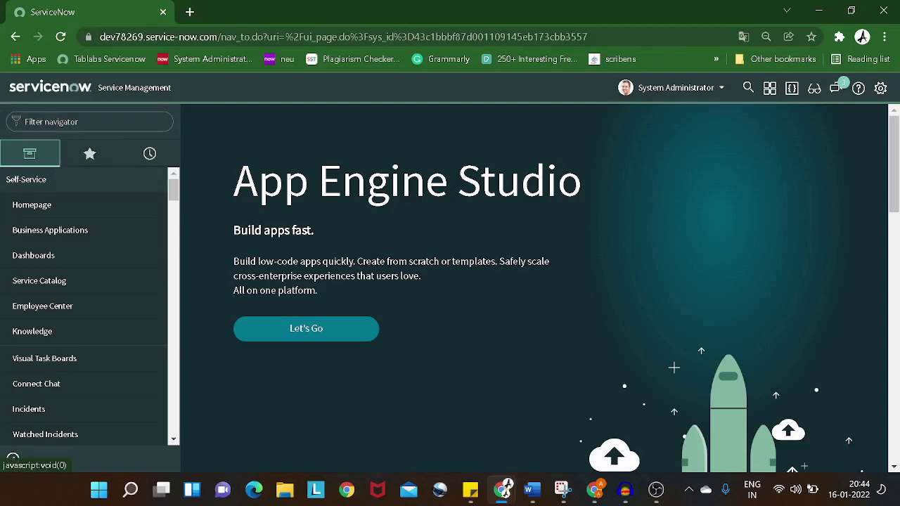
Filter the navigator by 'now' and open Now Experience Framework > Experiences in a new tab
click(140, 122)
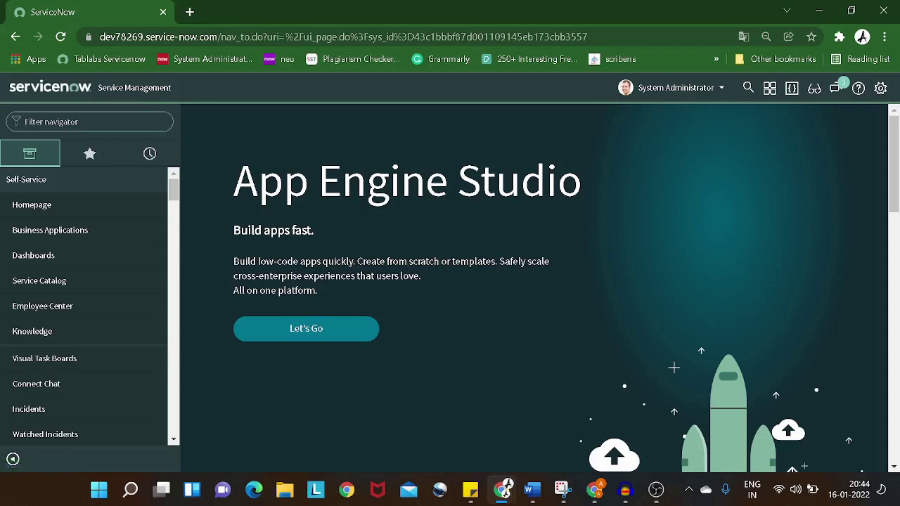
text(now)
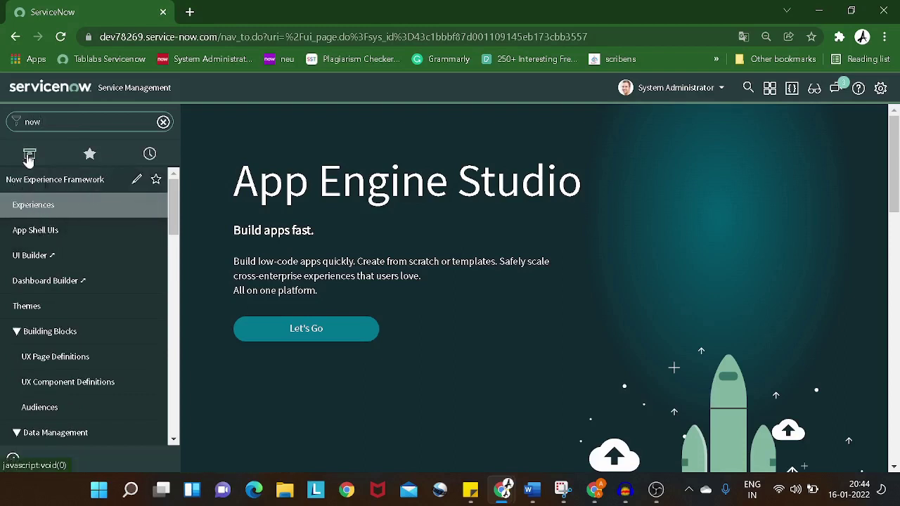
click(60, 185)
click(60, 185)
right_click(52, 206)
click(70, 222)
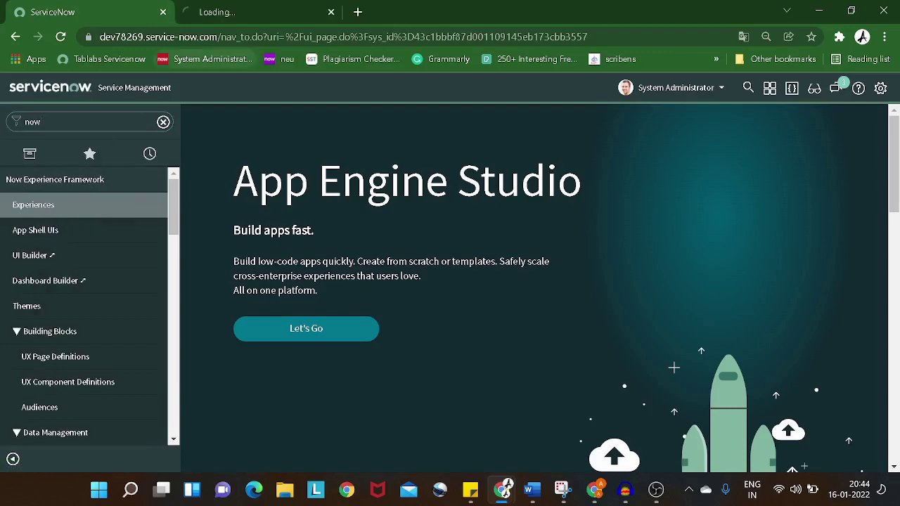
click(247, 10)
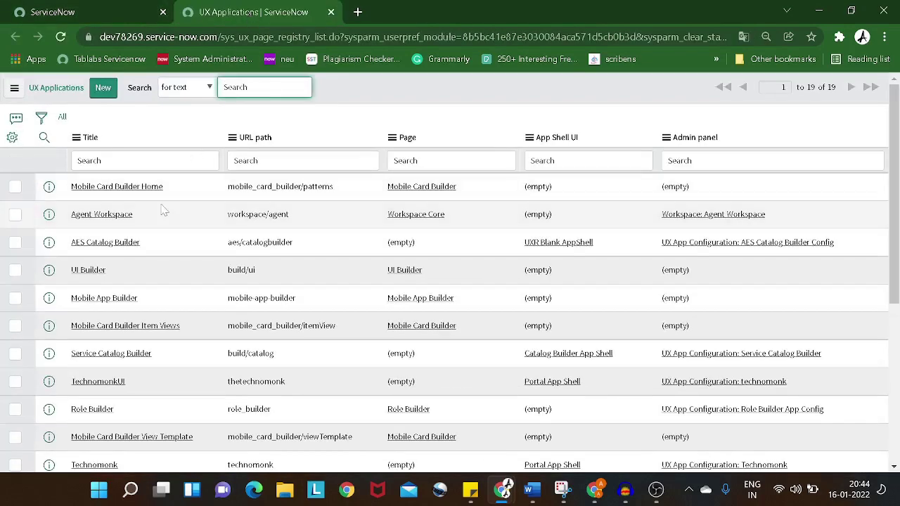
Open the Technomonk record from the UX Applications list
scroll(137, 274, down, 2)
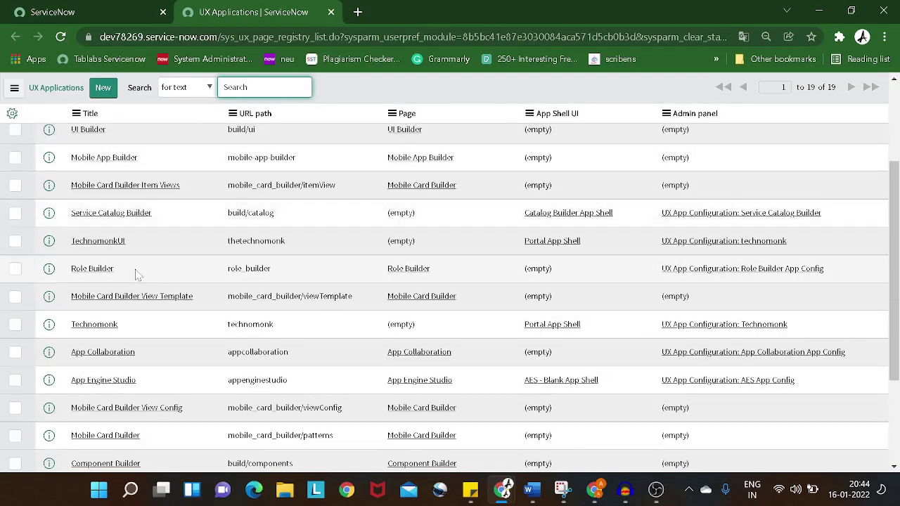
click(95, 324)
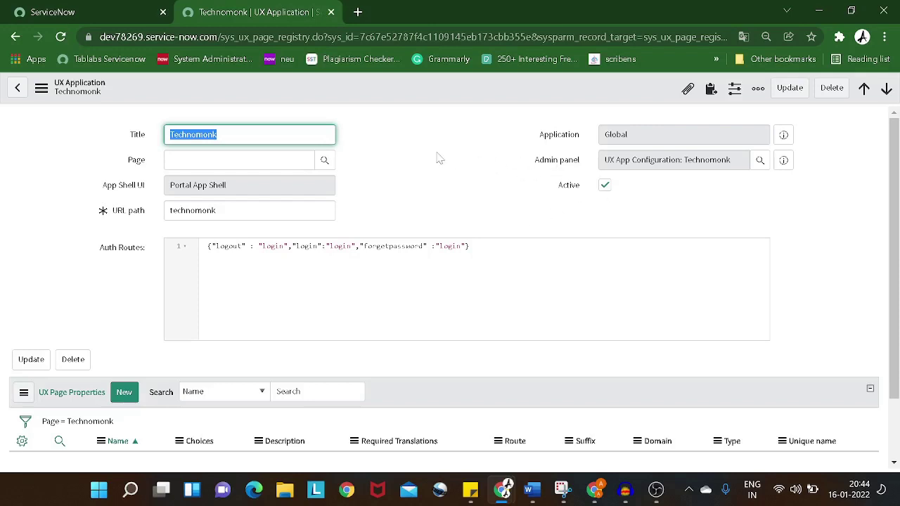
Open Technomonk's Admin panel configuration in a new tab and load its Login page in UI Builder
click(783, 159)
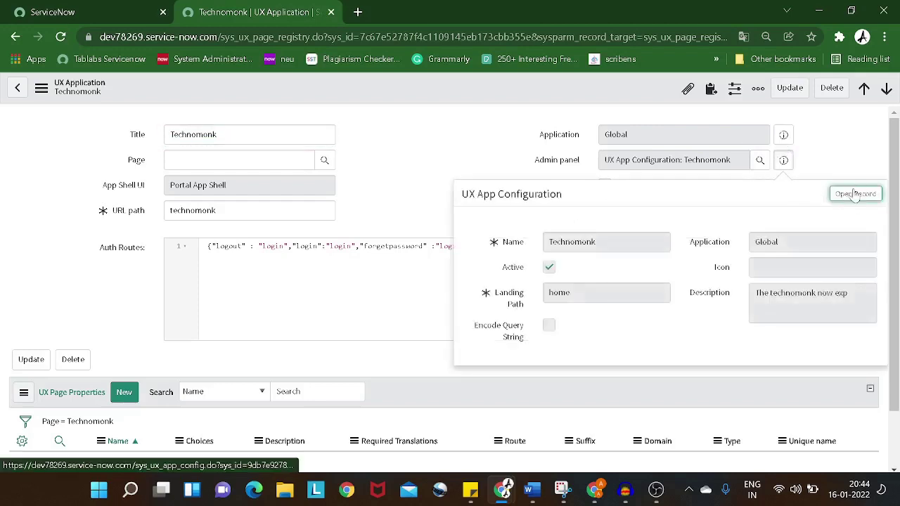
right_click(851, 198)
click(807, 201)
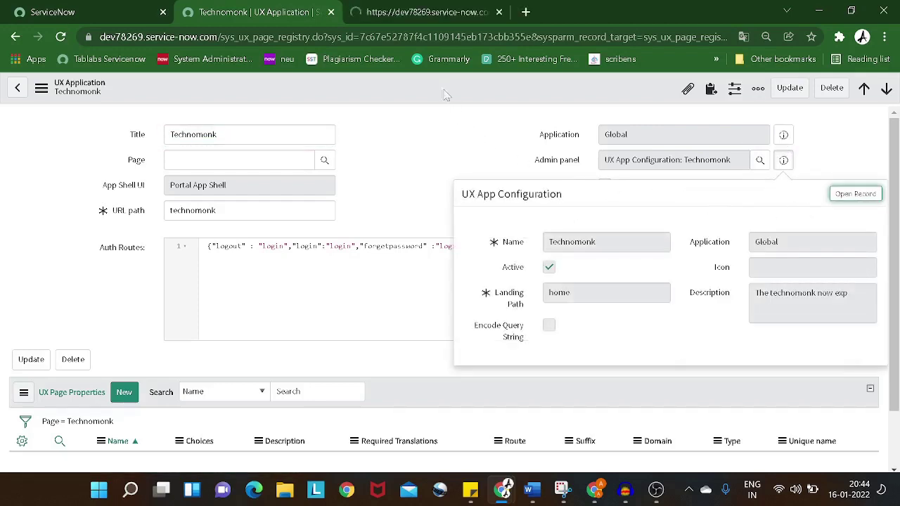
click(413, 15)
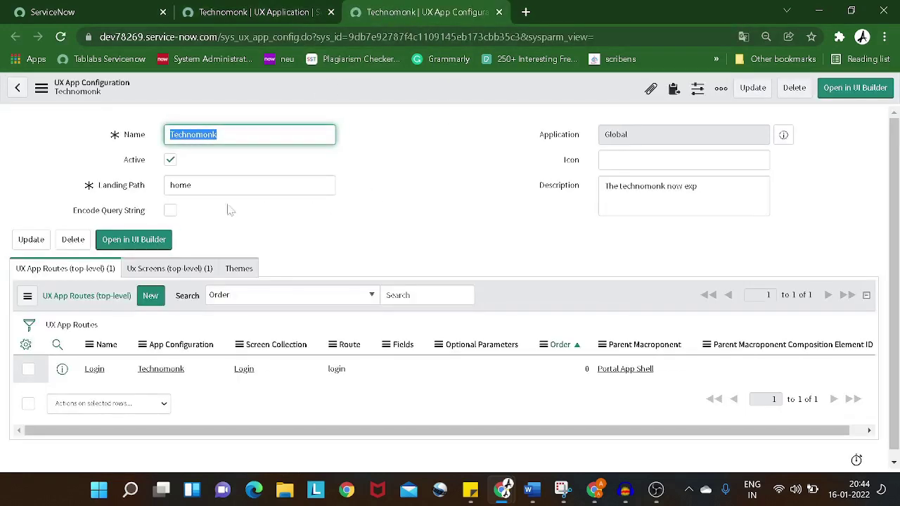
click(159, 243)
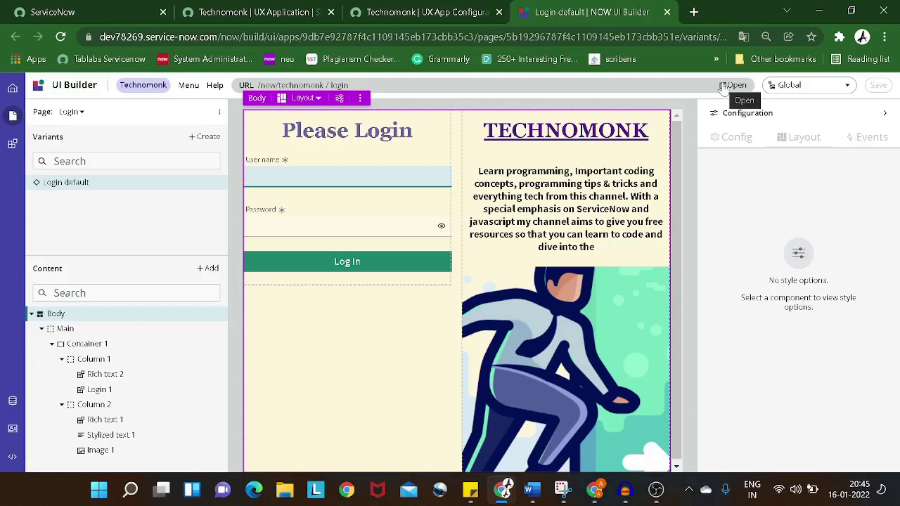
Launch the live /now/technomonk/login page in a new tab and dismiss the session-expired message
click(722, 85)
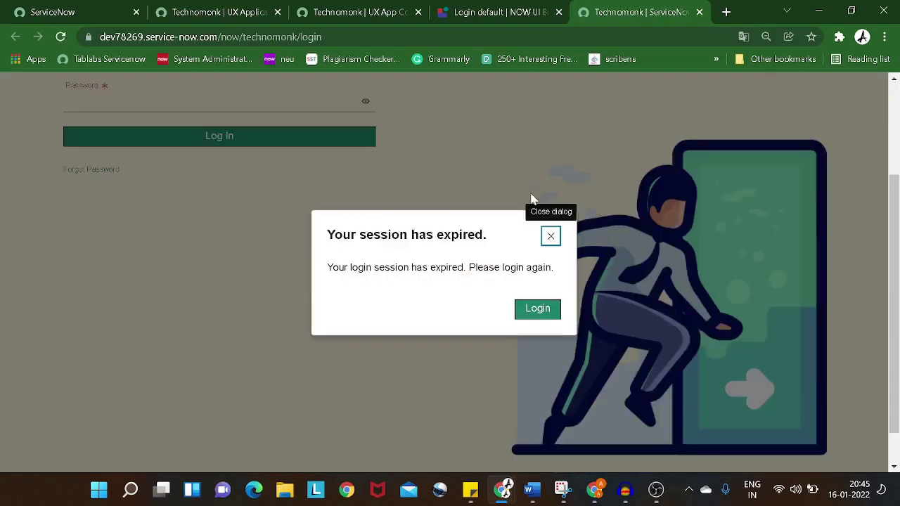
click(549, 237)
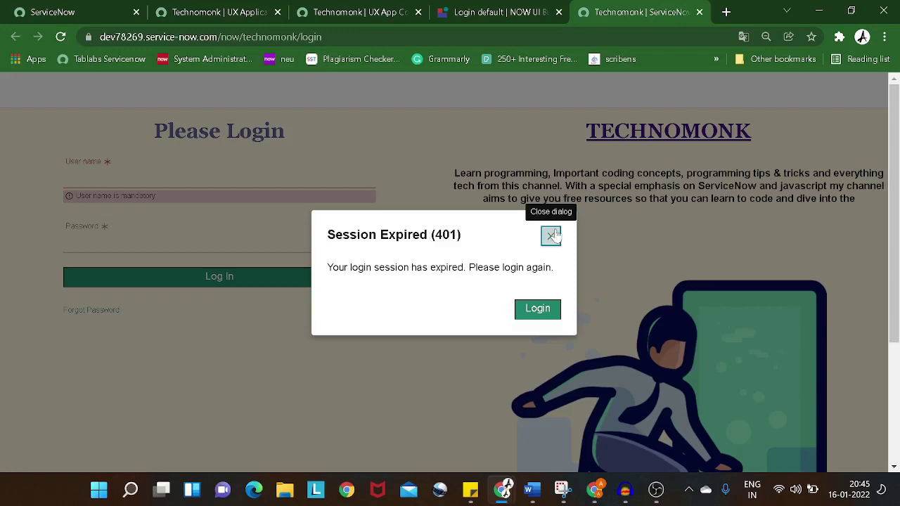
click(551, 235)
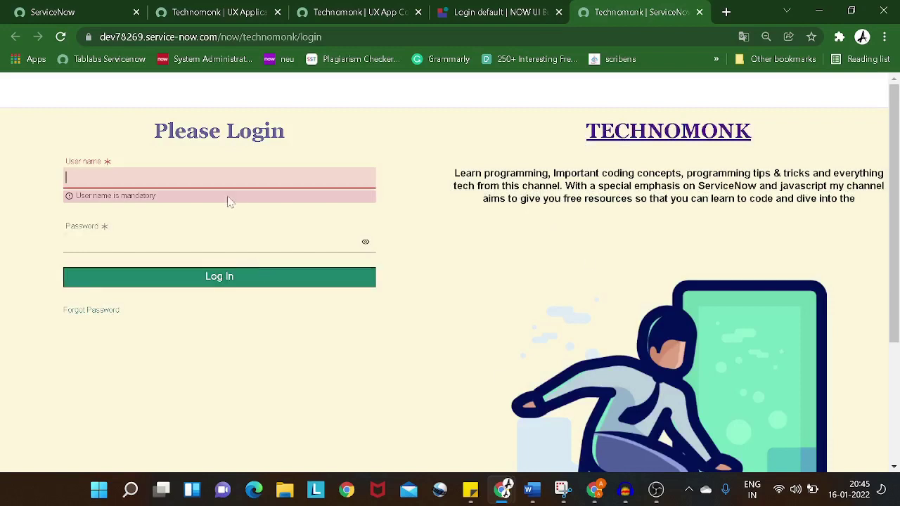
Enter the user name and password on the Technomonk login form and submit it
text(admin)
key(Tab)
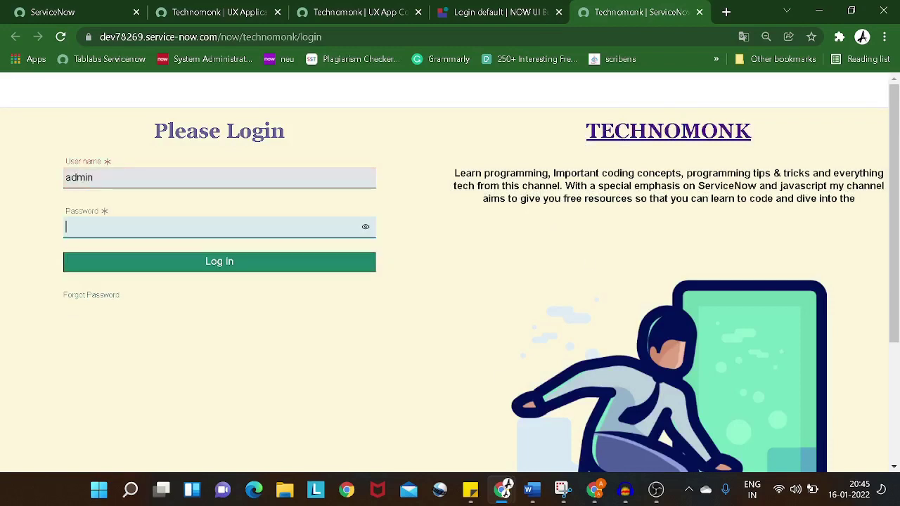
text(••••••)
key(BackSpace)
key(BackSpace)
key(BackSpace)
text(•••••••••••)
key(Return)
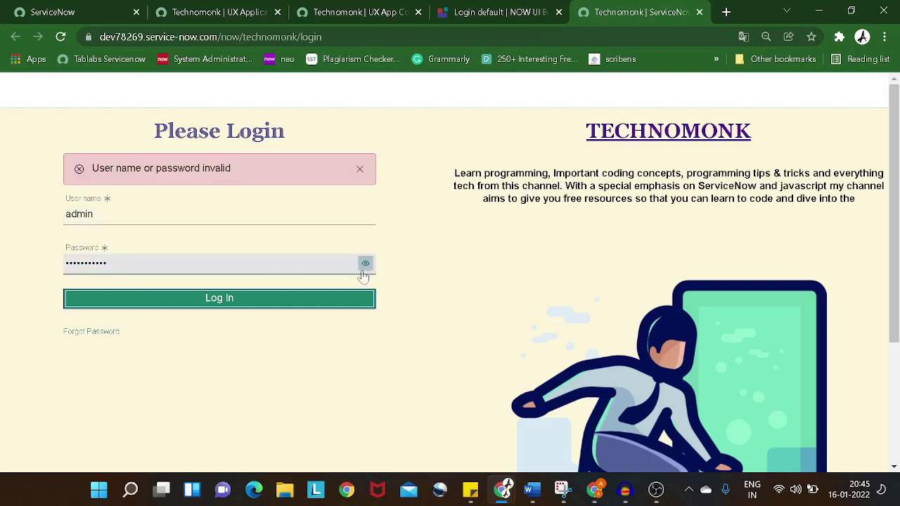
Reveal the password, correct its mistyped letter, and log in again
click(365, 265)
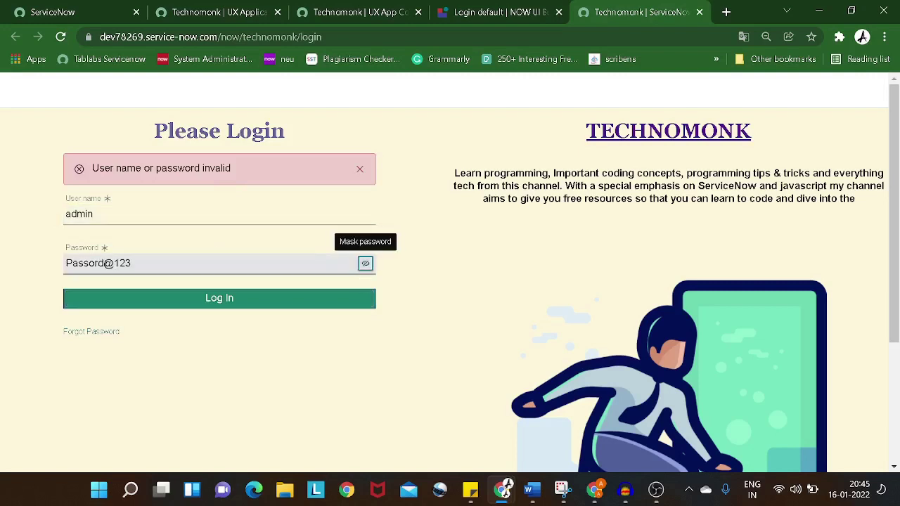
click(89, 263)
text(e)
key(BackSpace)
text(w)
click(180, 300)
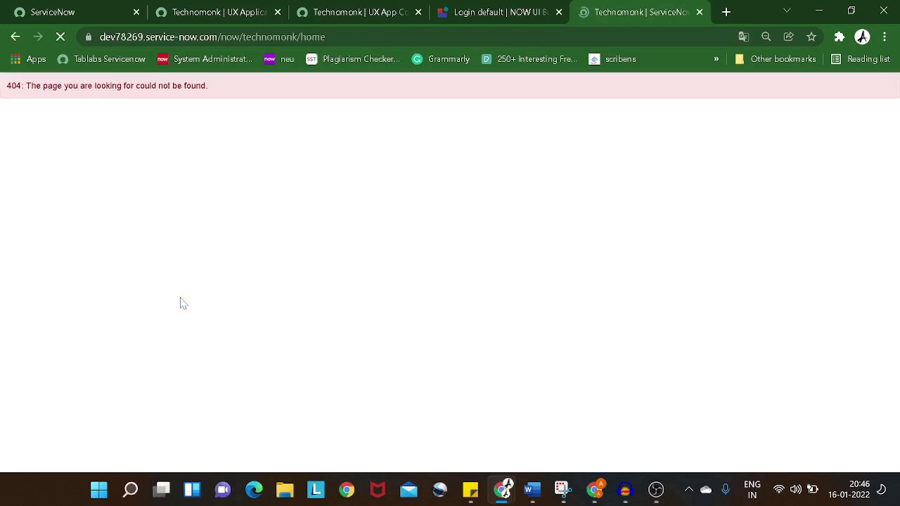
Return to the Login default UI Builder tab and log back in to renew the expired session
drag(24, 86, 250, 88)
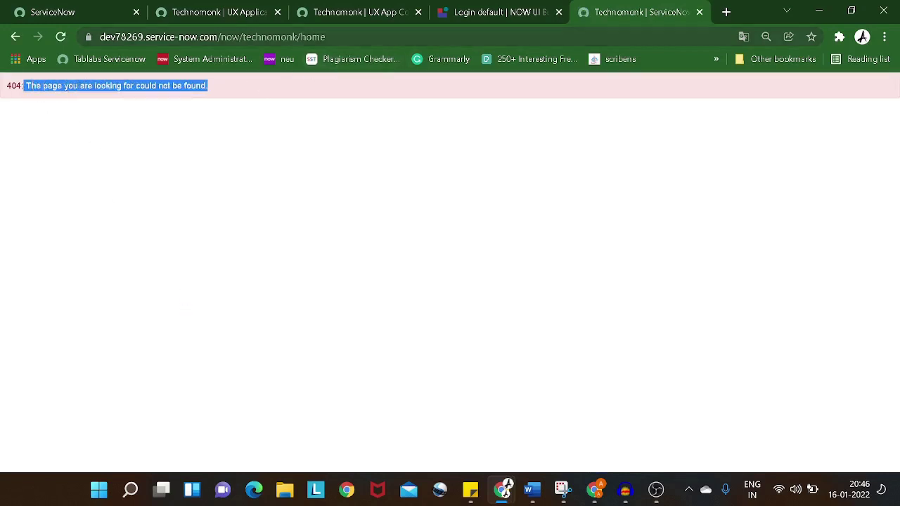
click(474, 13)
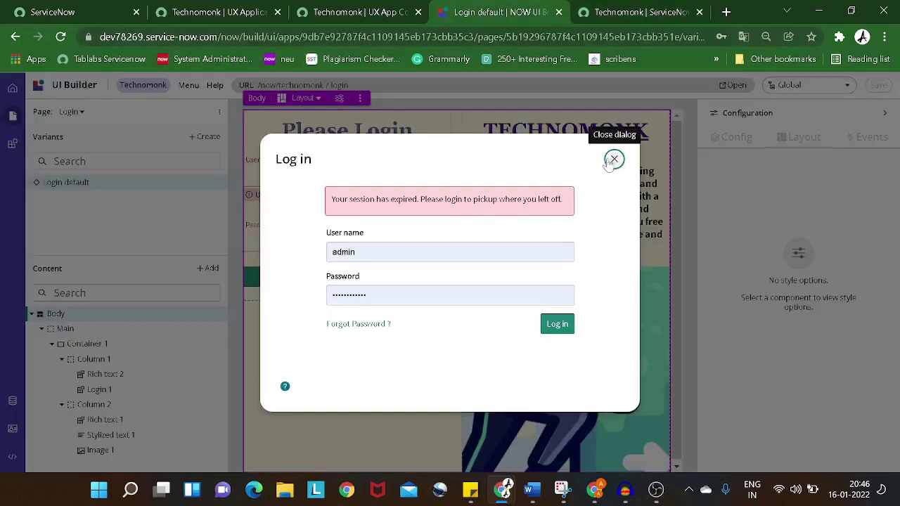
click(563, 330)
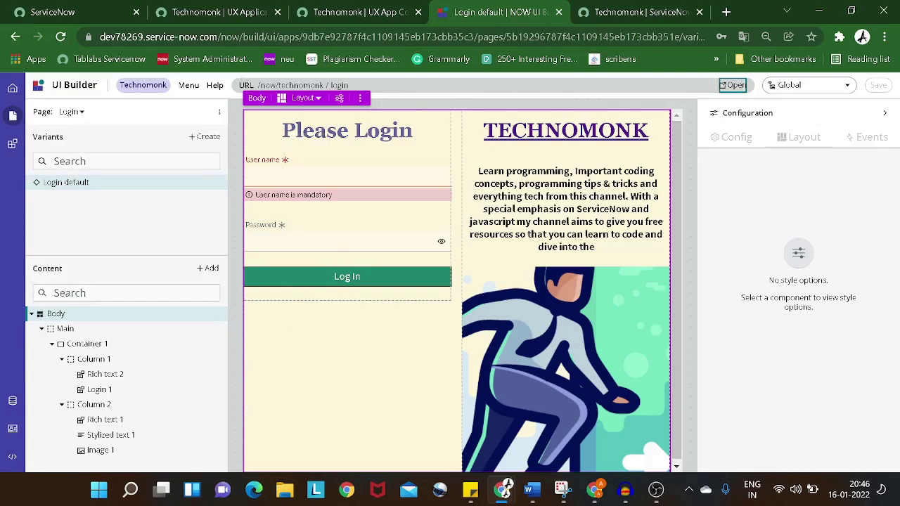
Create a page named 'Home' at path home with the page template set to None
click(219, 114)
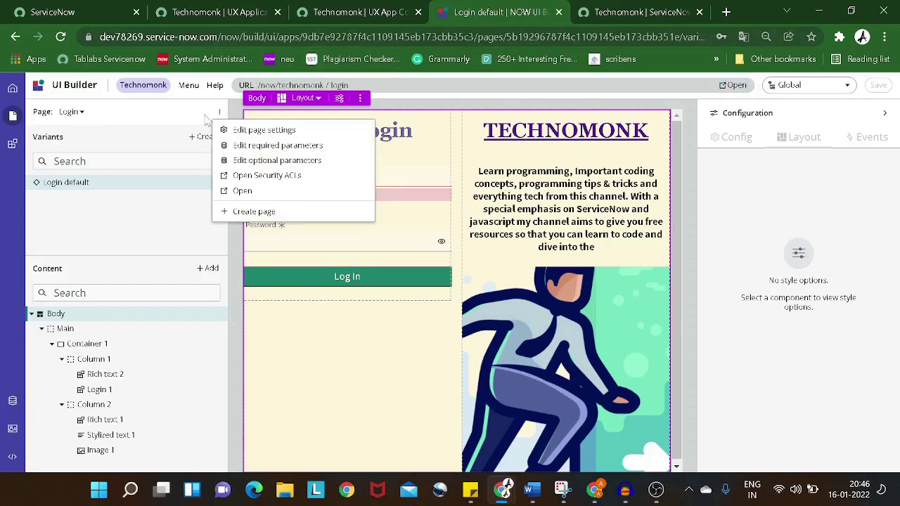
click(253, 212)
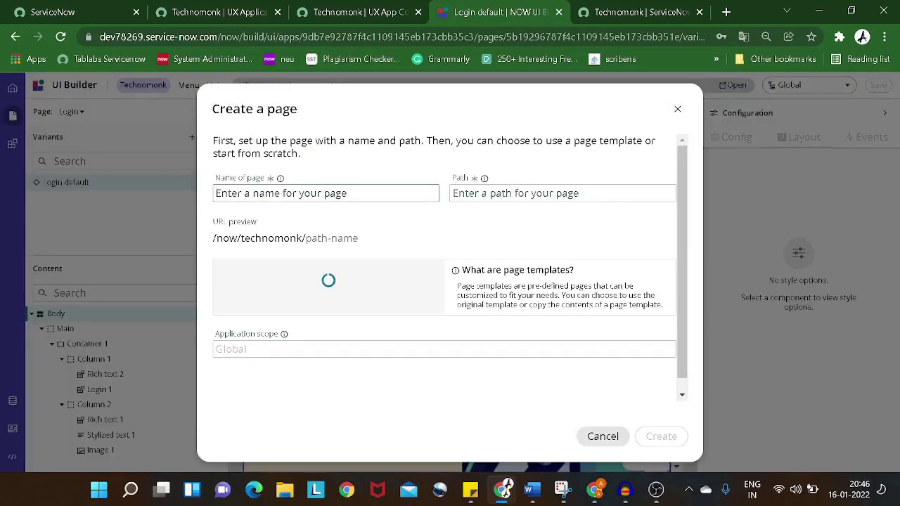
text(Home)
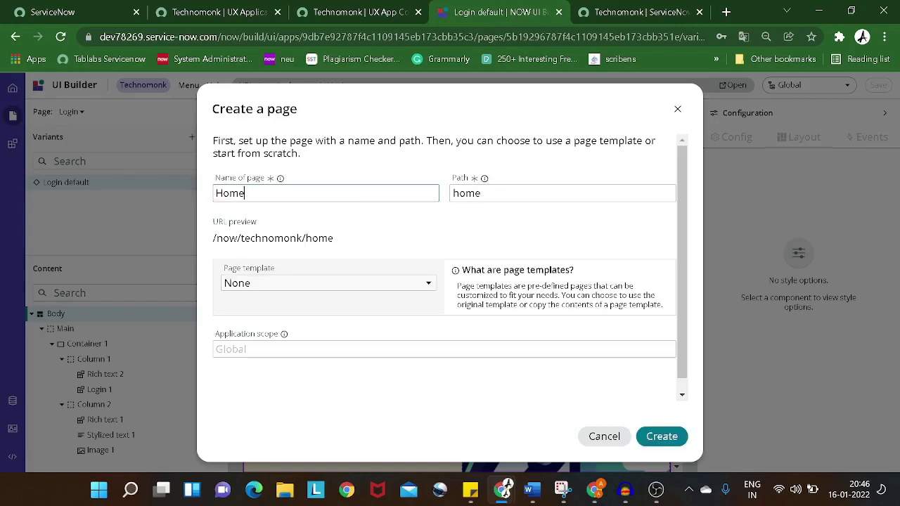
click(484, 179)
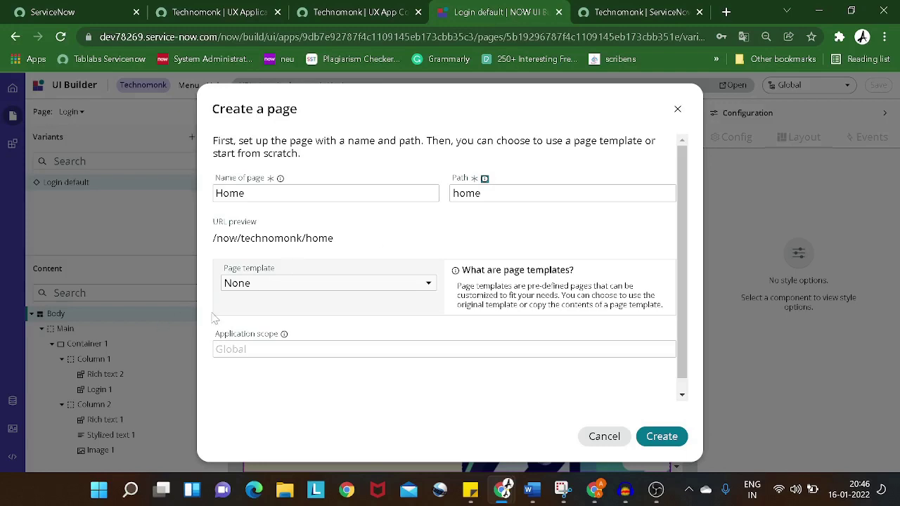
scroll(218, 318, down, 1)
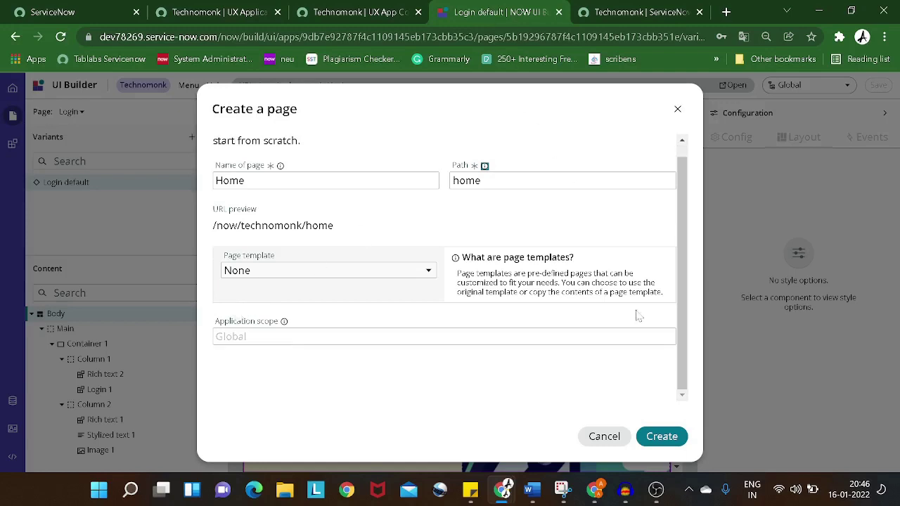
click(662, 436)
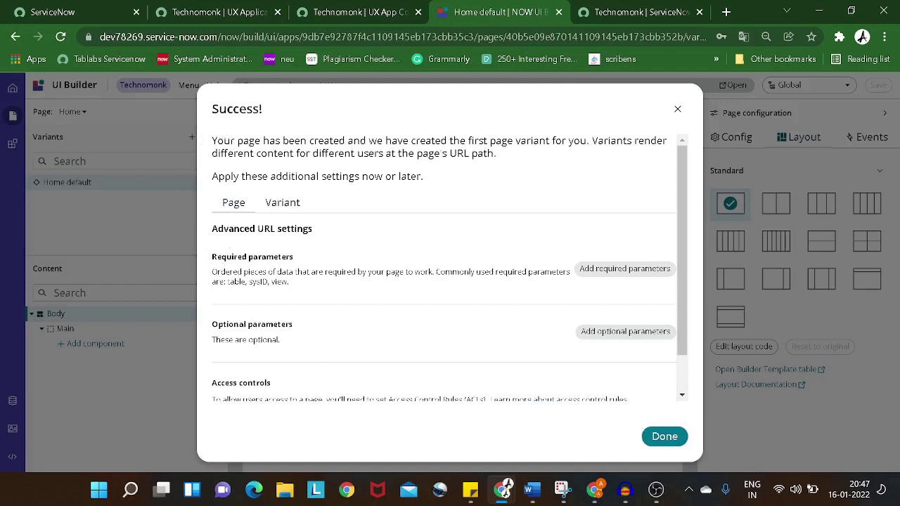
Review the Home default variant's audiences, conditions and access controls on the Success dialog's Variant tab
drag(218, 257, 337, 267)
click(286, 202)
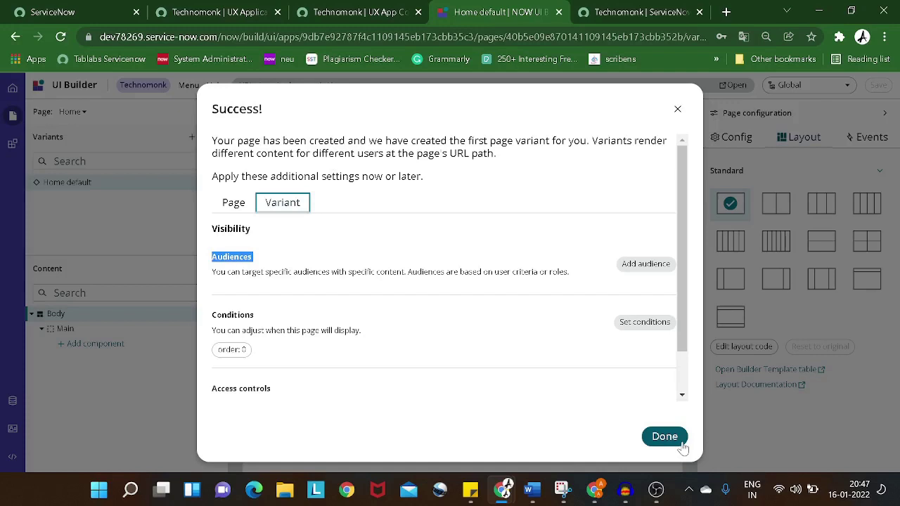
scroll(430, 334, down, 1)
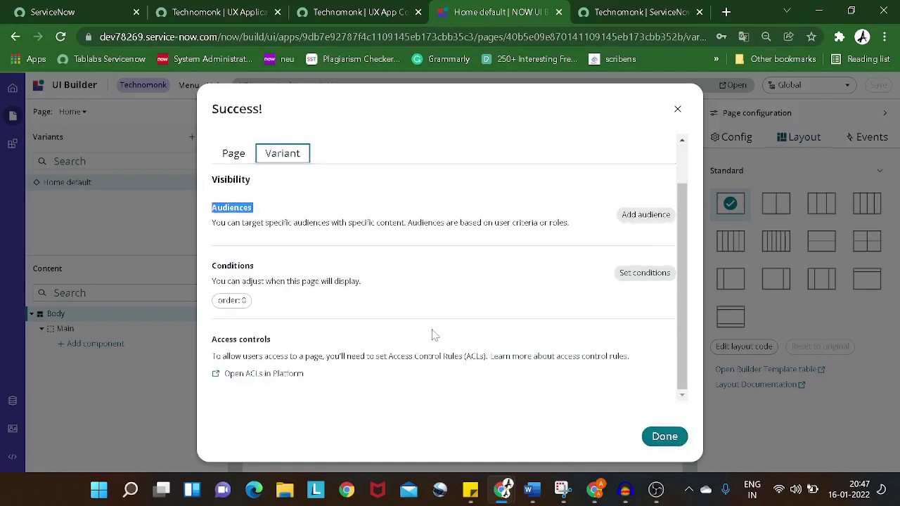
Close the Success dialog, select the Home default variant, and switch the browser to full screen
click(664, 437)
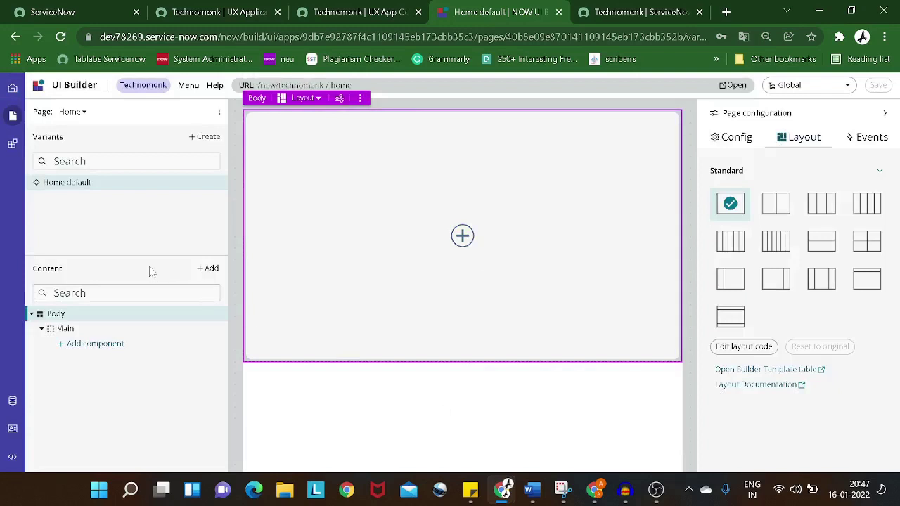
click(85, 188)
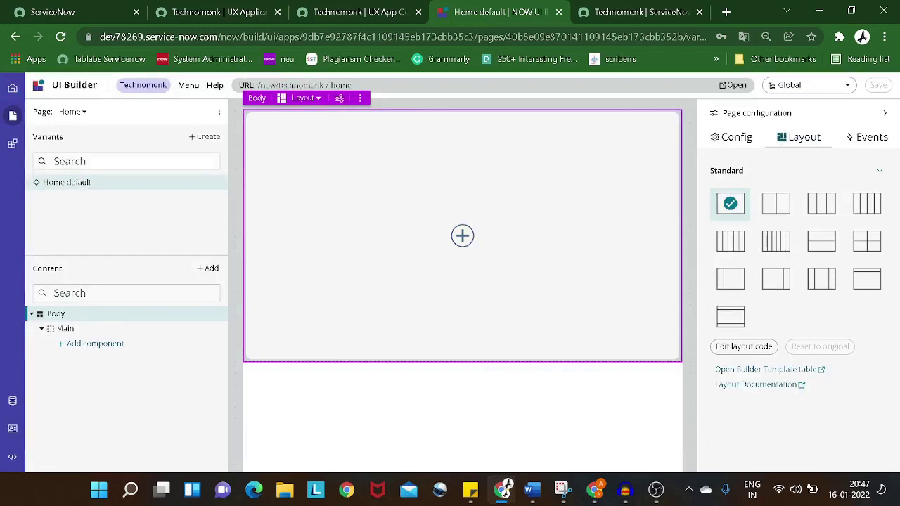
click(71, 112)
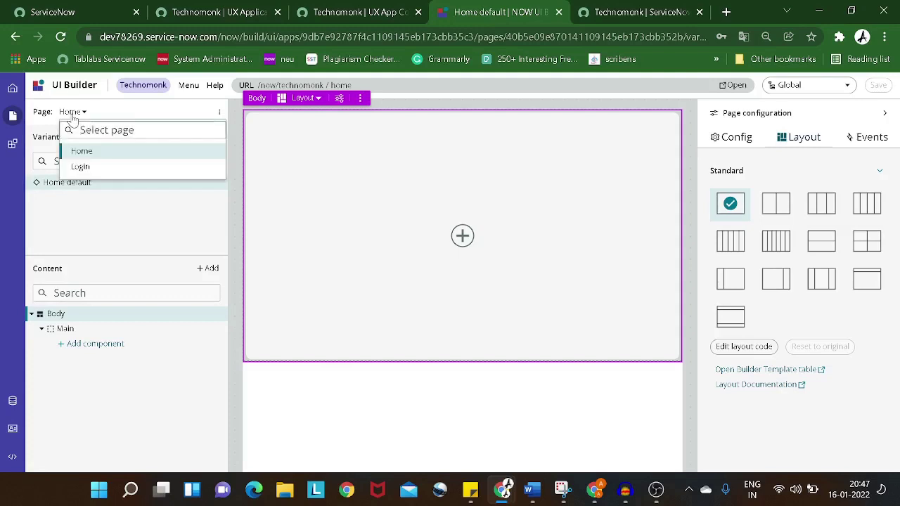
key(F11)
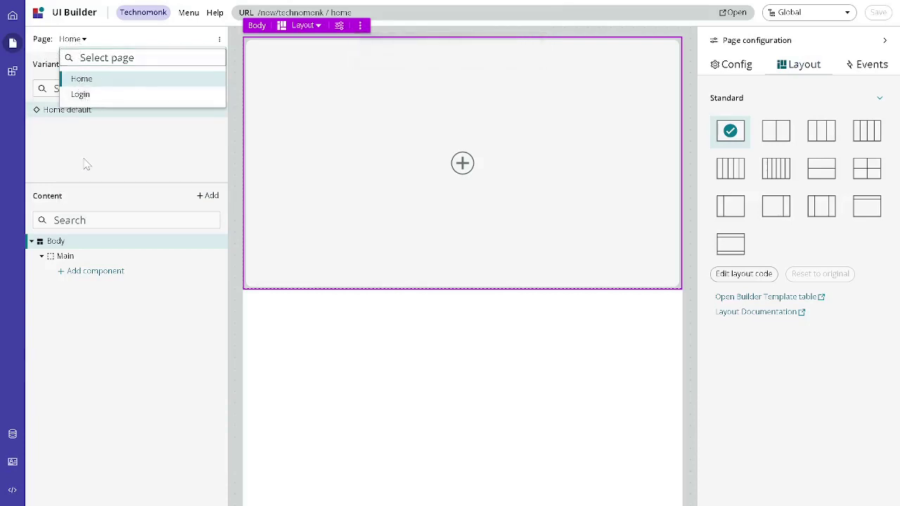
click(84, 161)
click(108, 117)
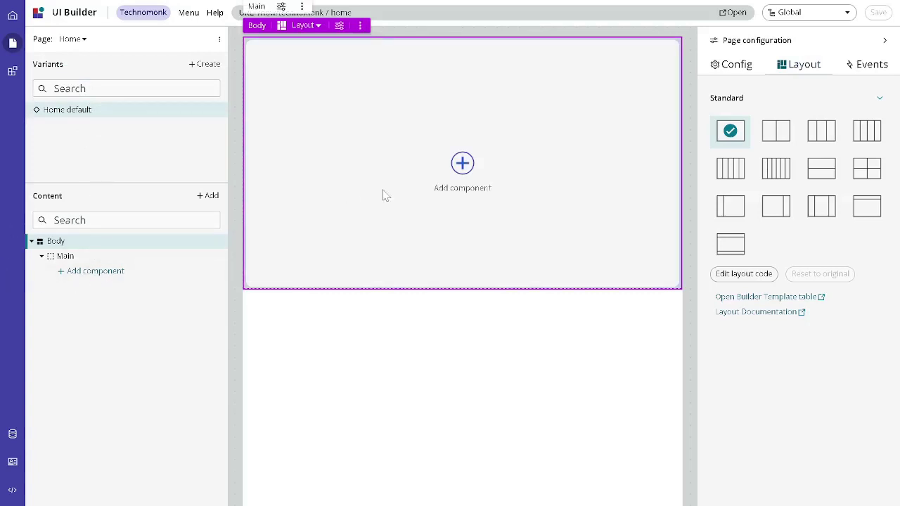
Insert a Container component into Main via the canvas Add component plus
click(462, 166)
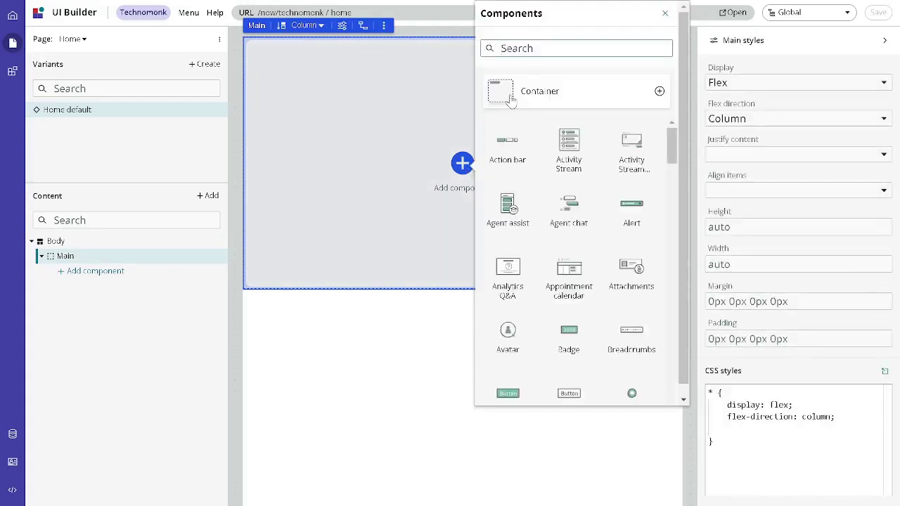
click(510, 100)
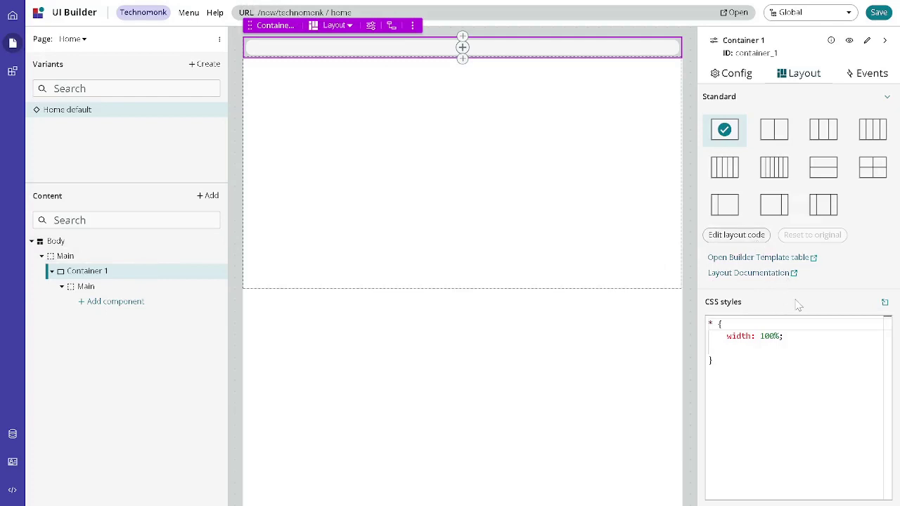
Add background-color: lightpink; on a new line of Container 1's CSS, below width: 100%
click(794, 336)
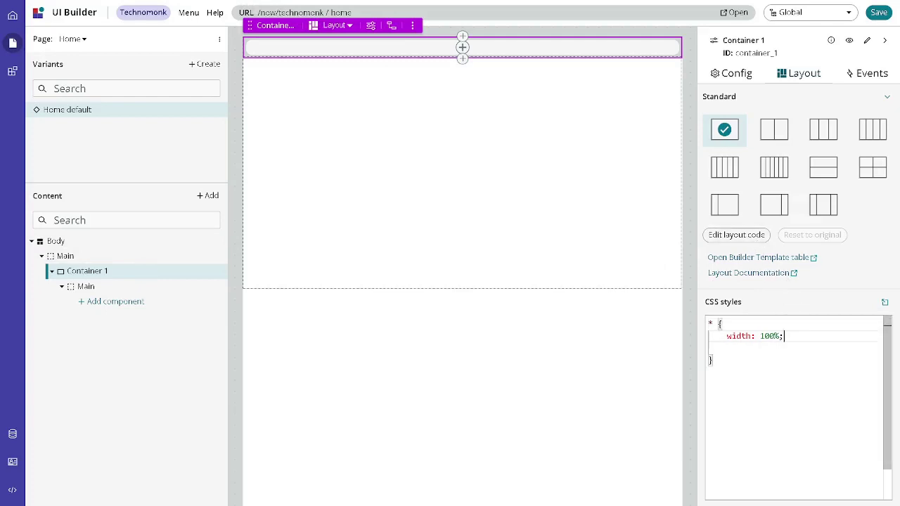
key(Return)
text(b)
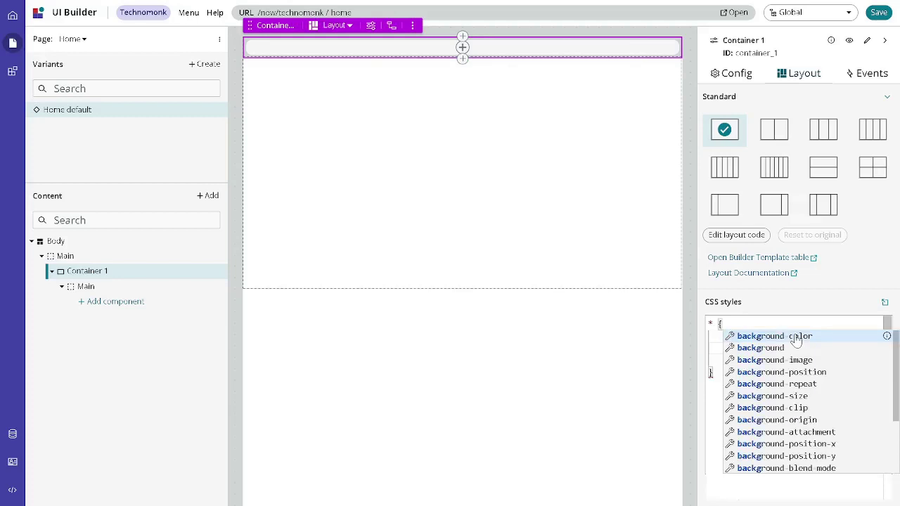
click(797, 339)
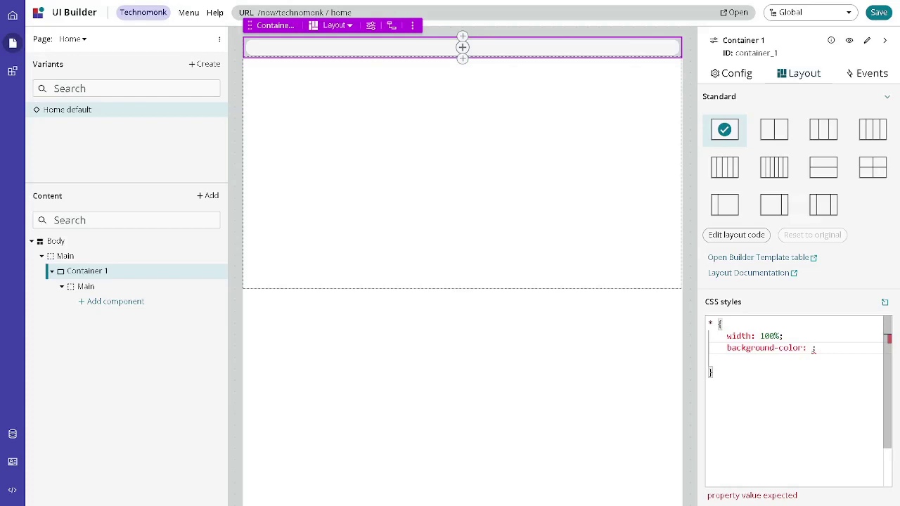
text(light)
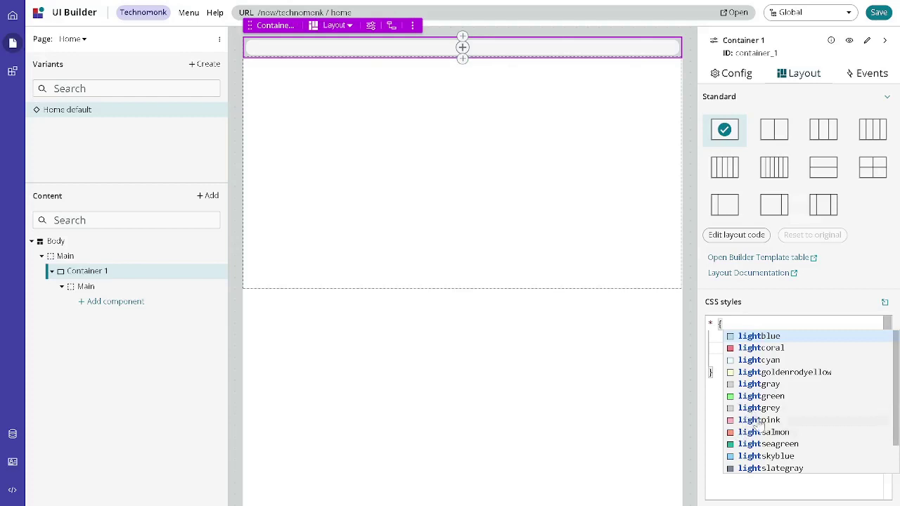
click(759, 420)
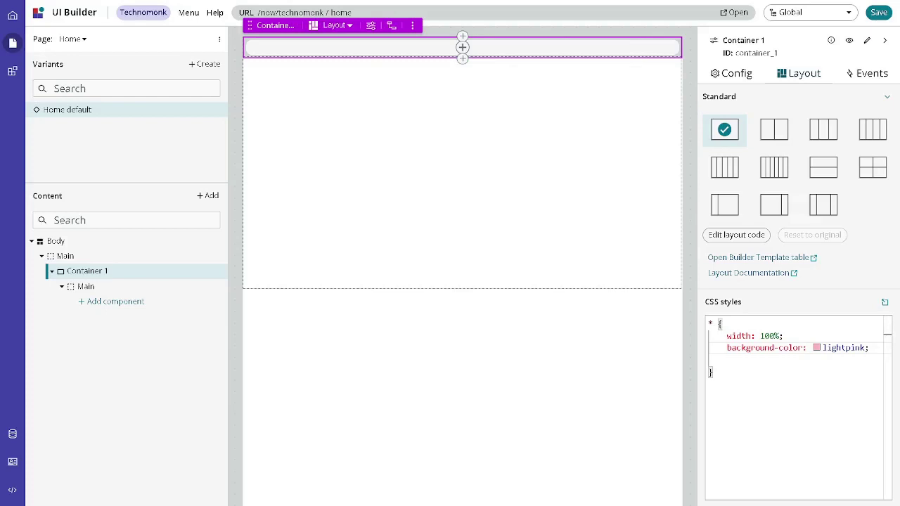
Add padding: 50px; to Container 1's CSS, then select the inner Main column
key(Return)
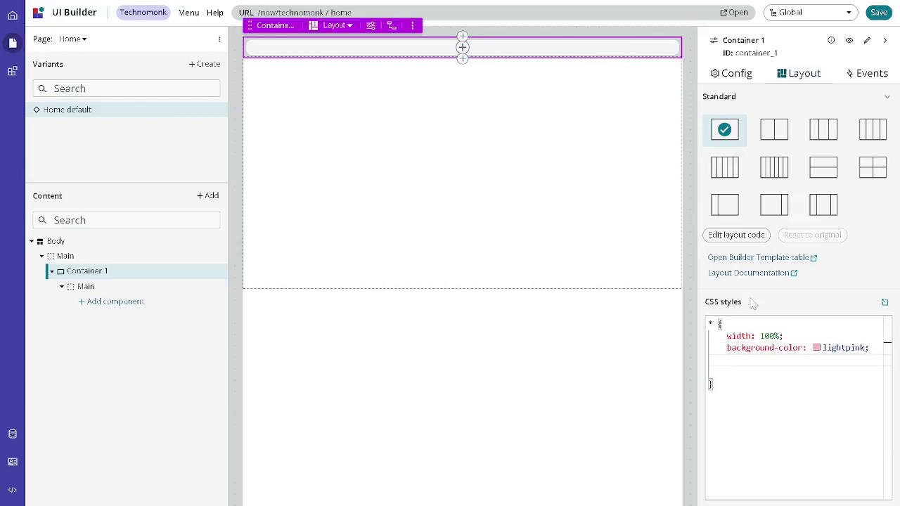
text(padd)
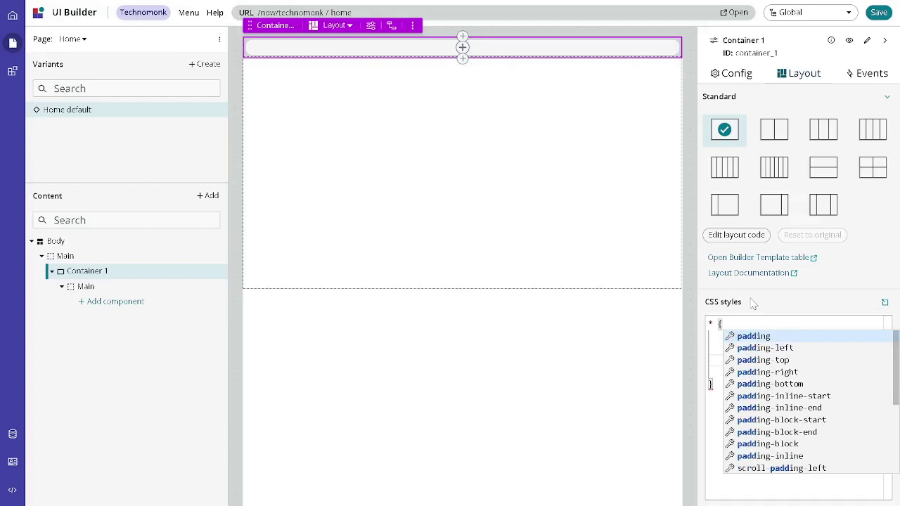
key(Return)
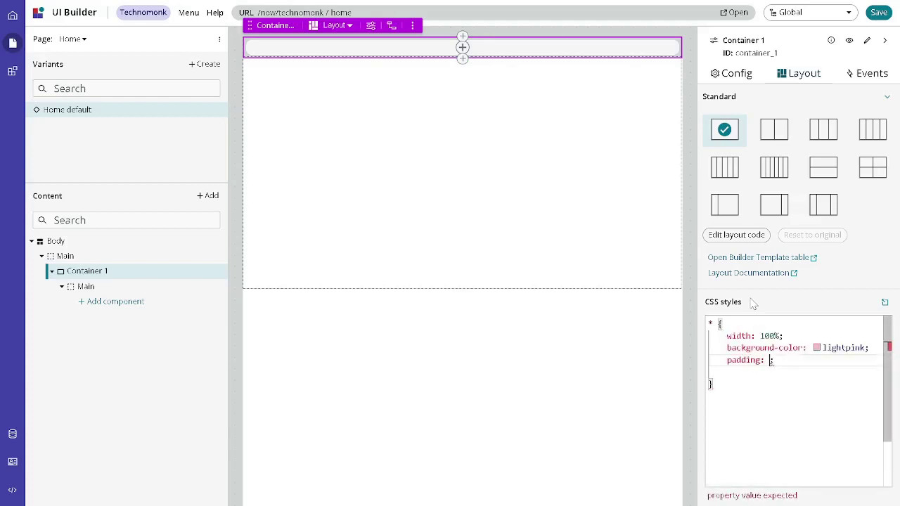
text(50)
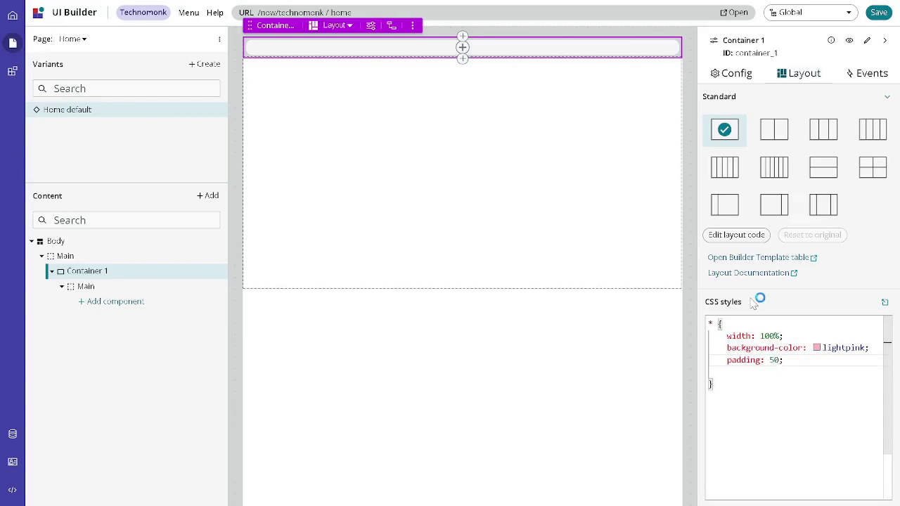
text(p)
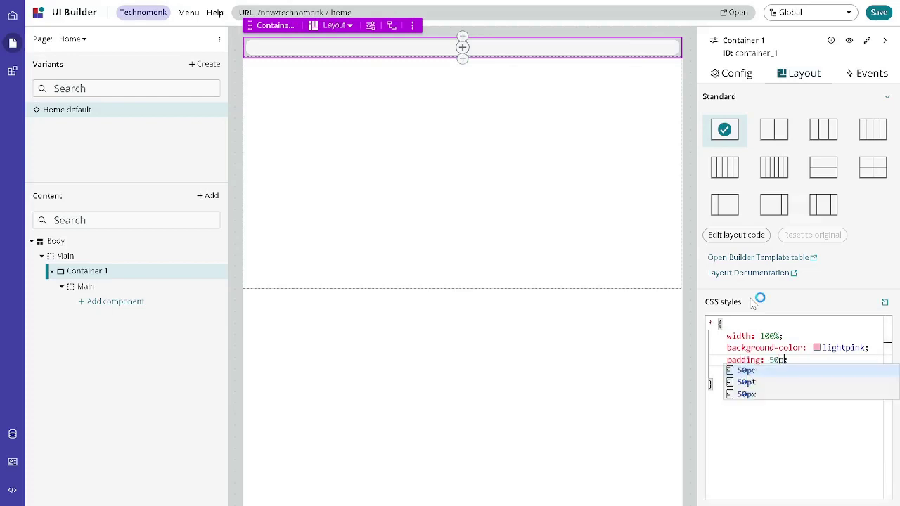
key(Down)
key(Down)
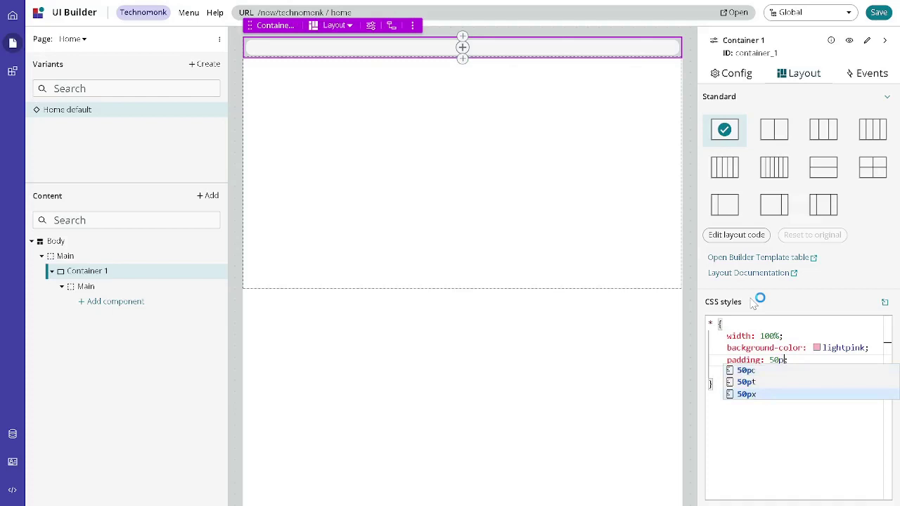
key(Return)
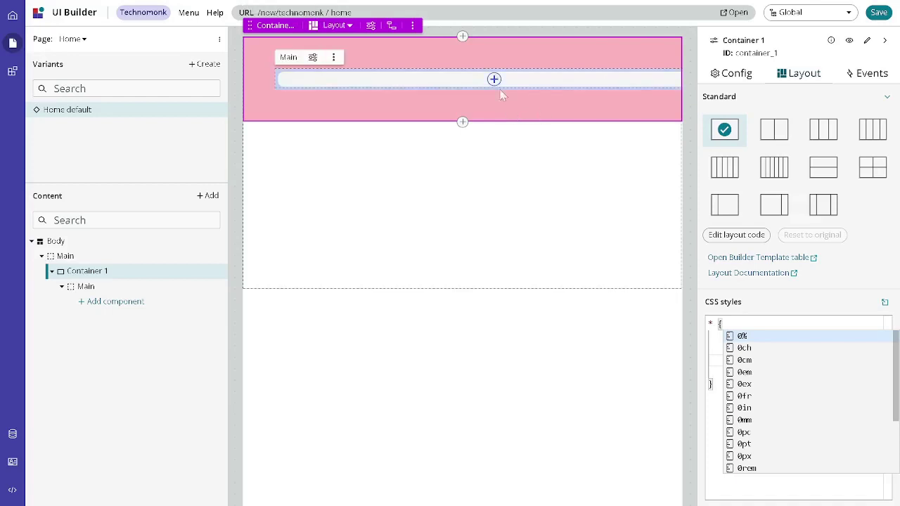
key(Escape)
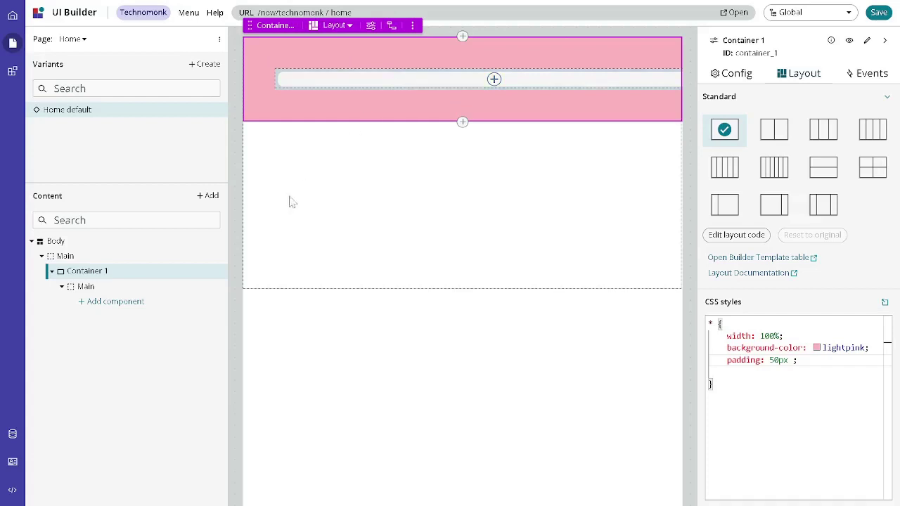
click(134, 290)
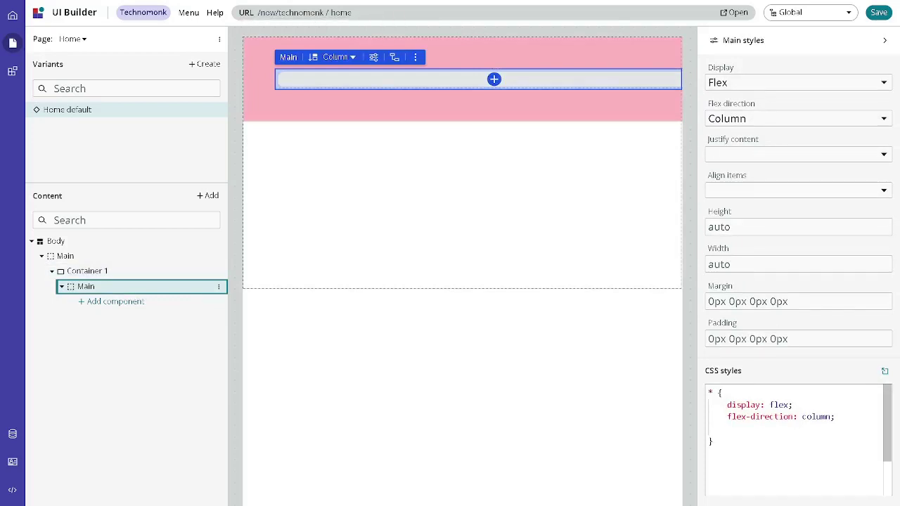
Add align-items: center; to the nested Main column's CSS styles
click(727, 428)
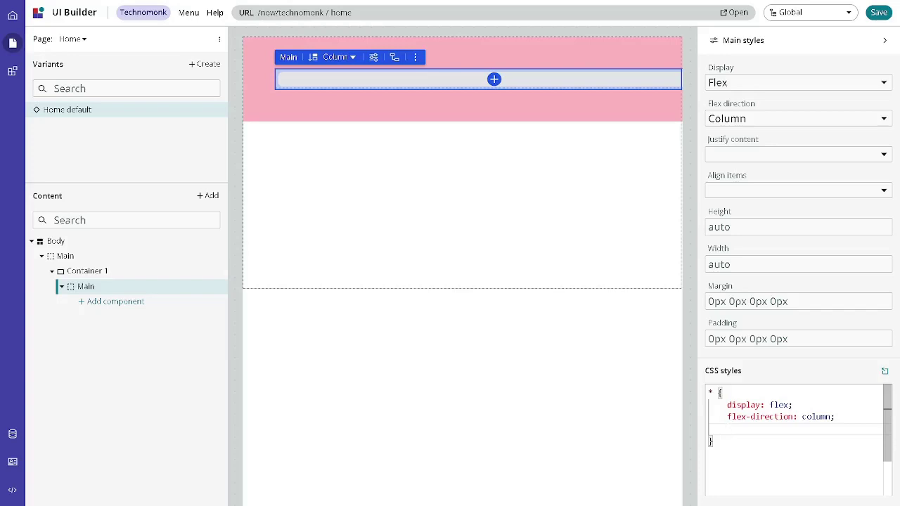
text(align)
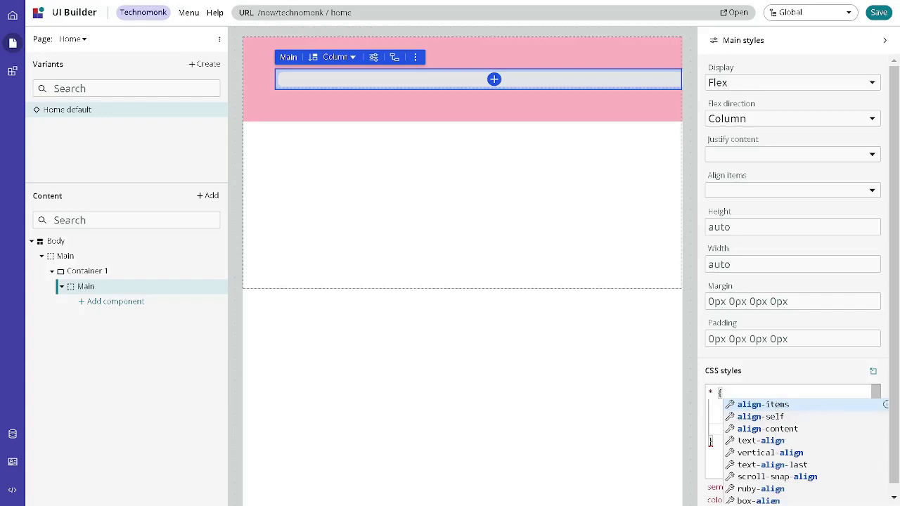
key(Escape)
key(BackSpace)
text(n)
key(Return)
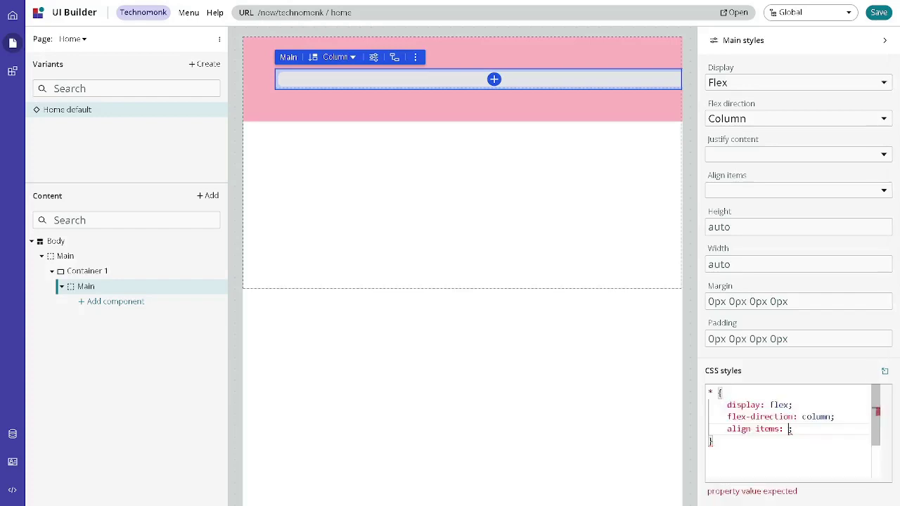
text(cent)
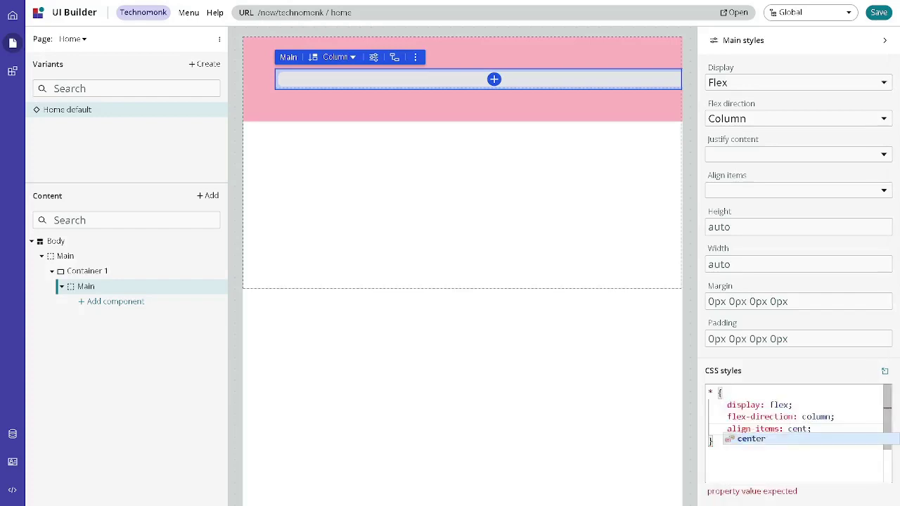
key(Return)
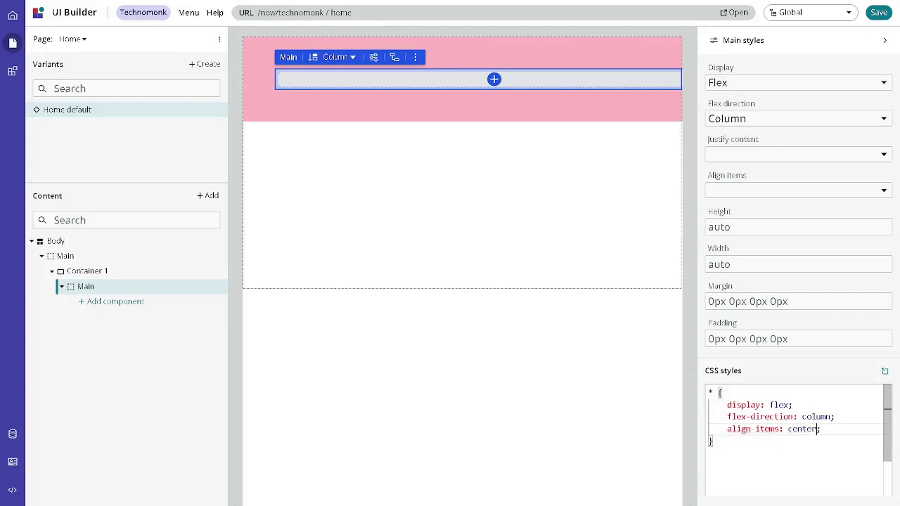
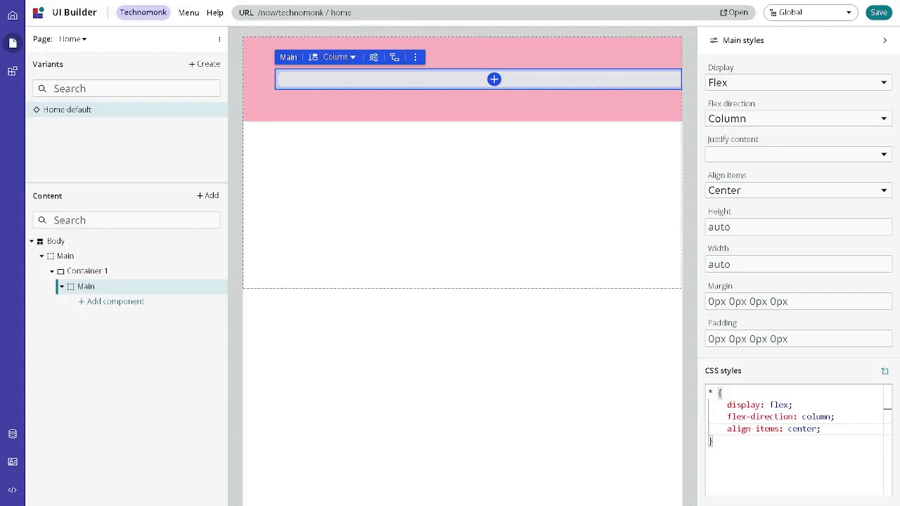
Add an Image component (Image 1) to the Main column of the pink banner container
click(494, 82)
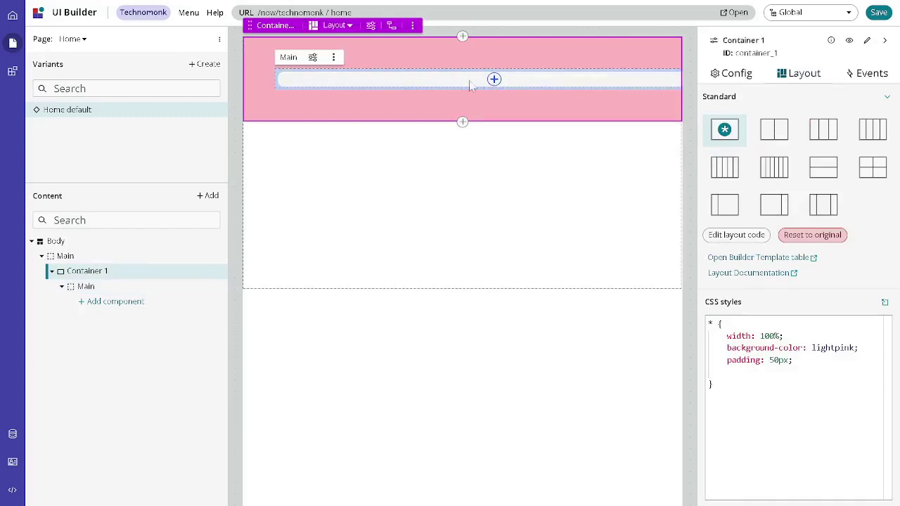
click(494, 79)
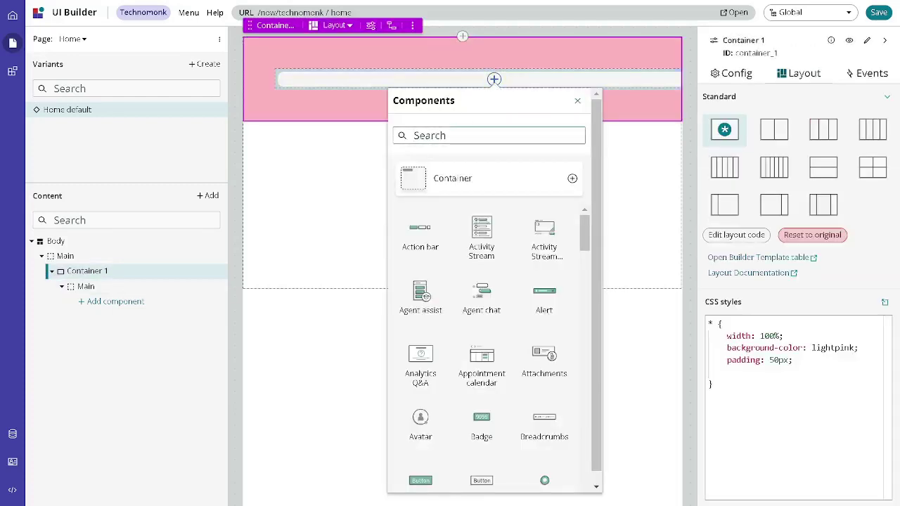
text(im)
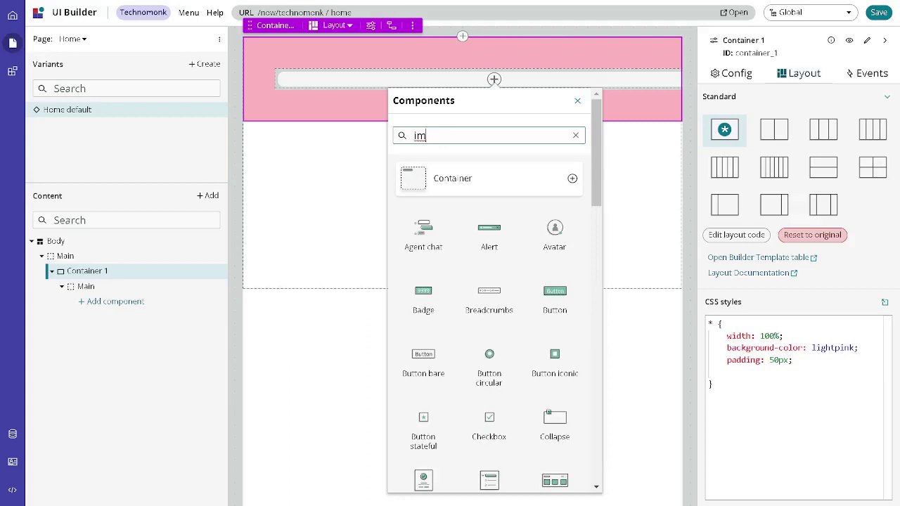
text(ag)
drag(422, 232, 424, 239)
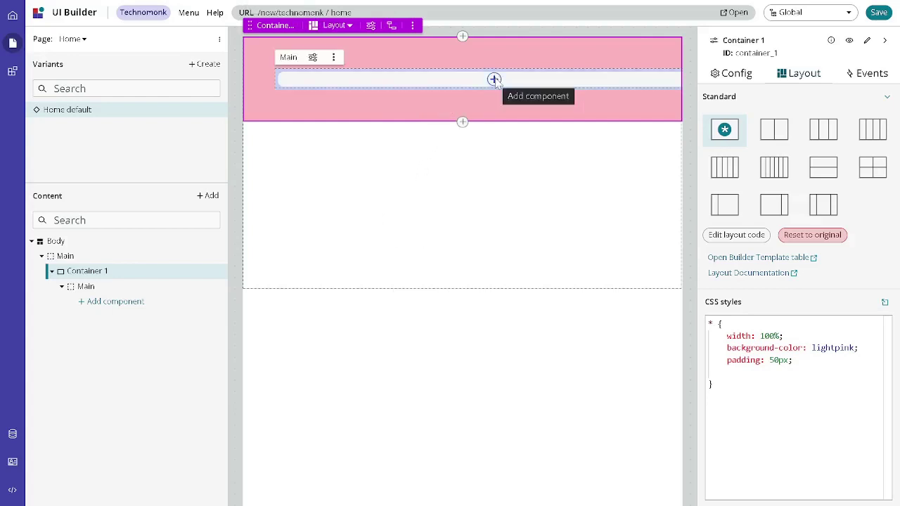
click(429, 151)
click(494, 80)
text(imag)
click(426, 225)
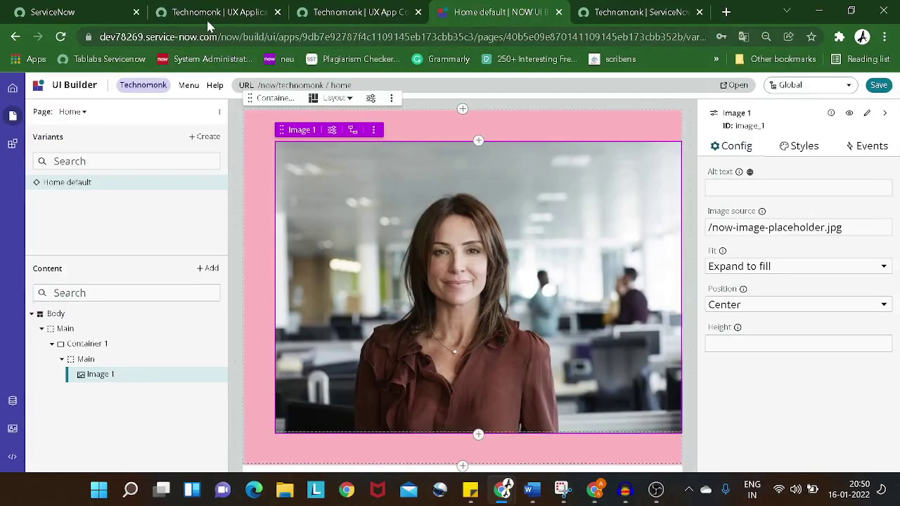
Open System UI > Images from the navigator and start a new image record
click(208, 22)
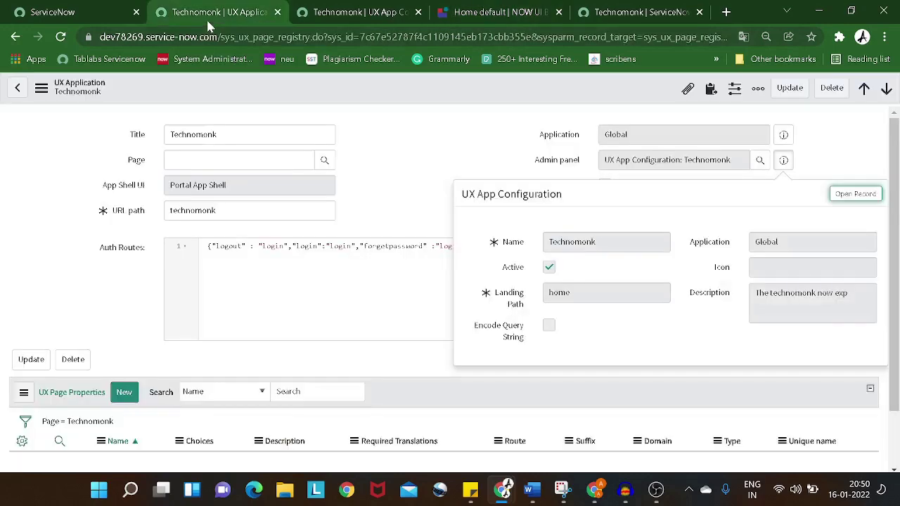
click(56, 14)
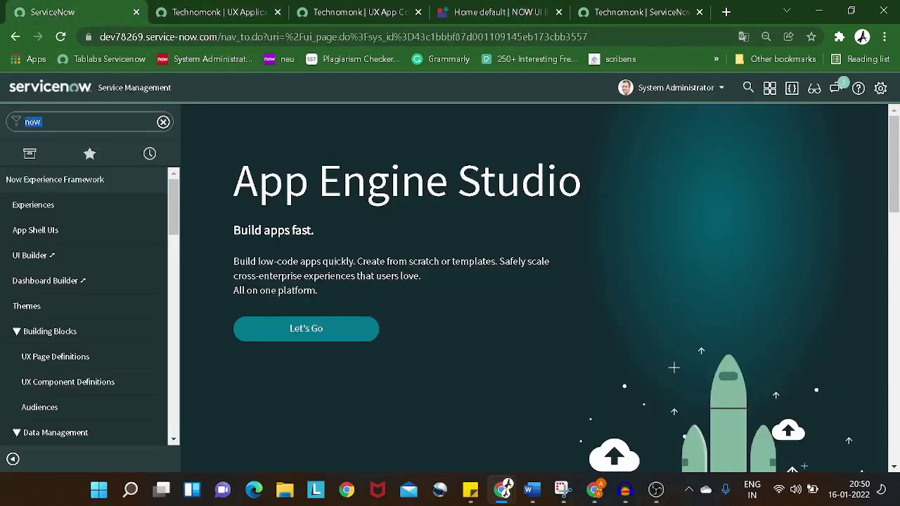
text(image)
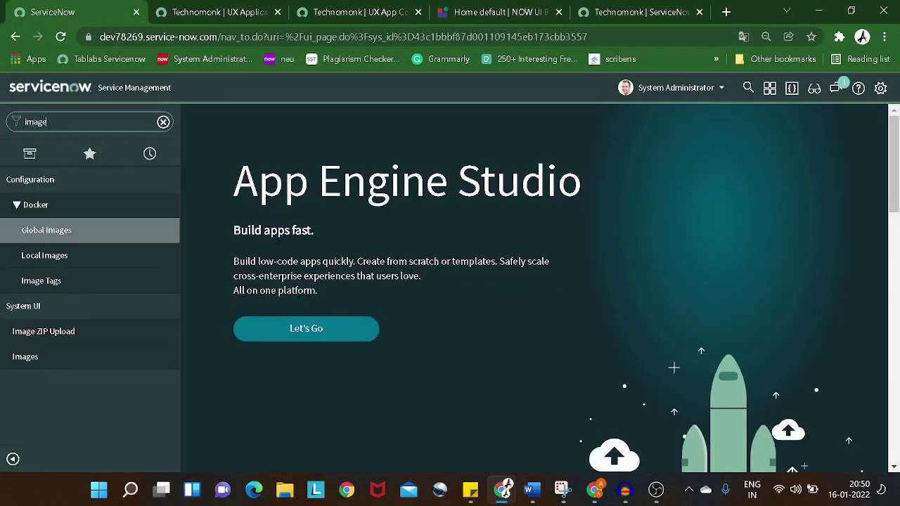
click(28, 358)
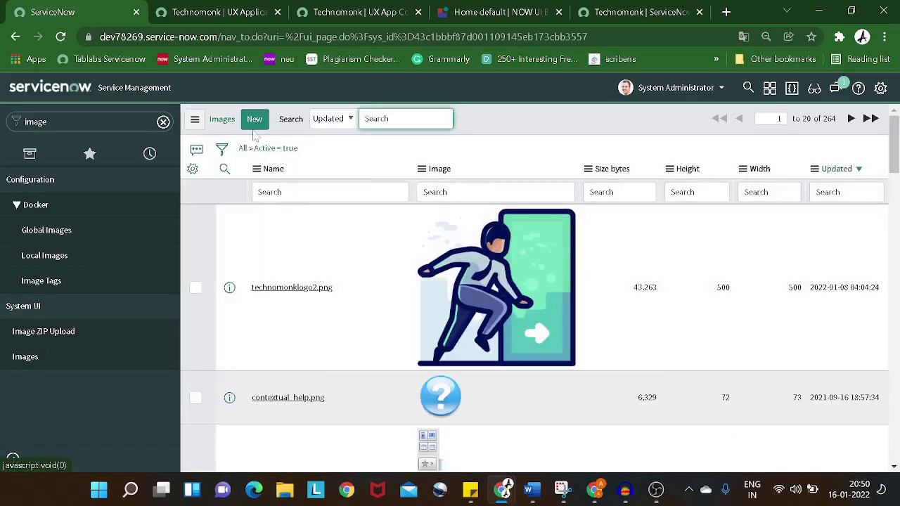
click(254, 124)
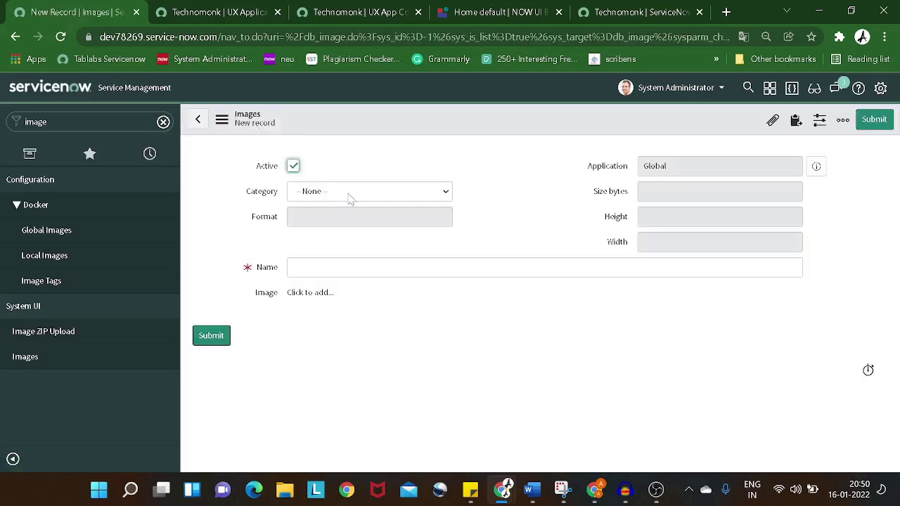
Set the new image's Category to System and enter its name
click(350, 194)
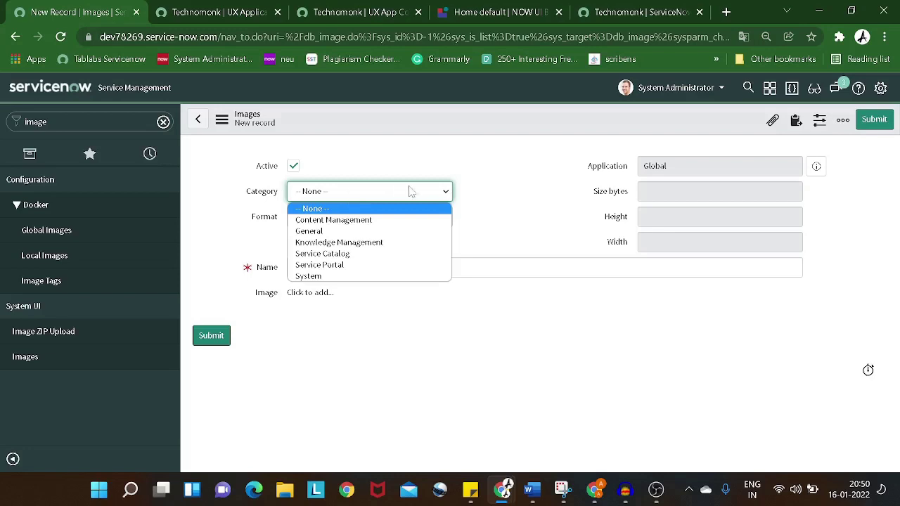
click(510, 205)
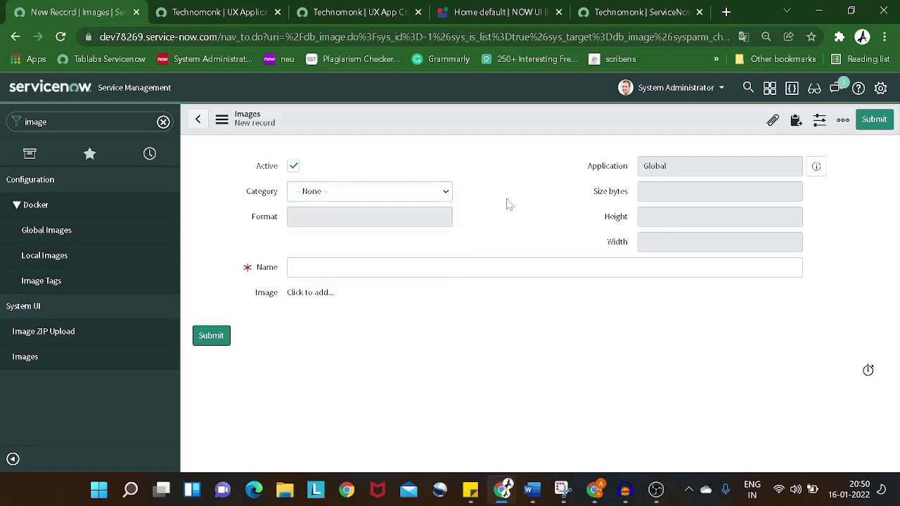
click(395, 198)
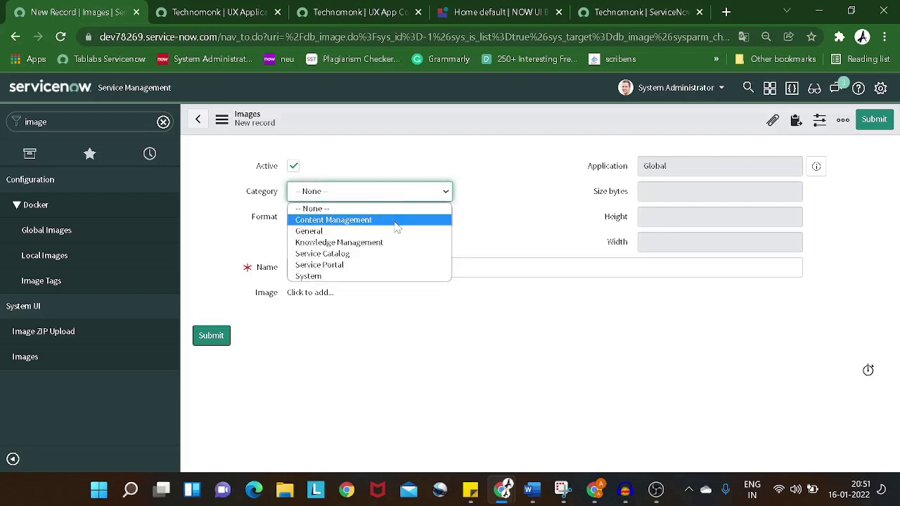
click(408, 278)
click(407, 269)
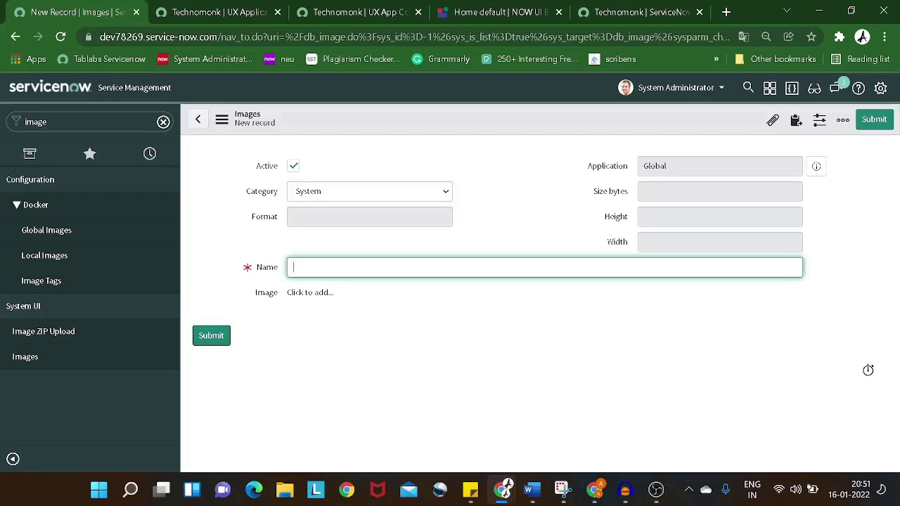
text(ui)
text( Ima)
text(mage1)
key(ctrl+a)
Correct the name to uiimage1.jpg after the extension warning and open the file upload page
click(320, 293)
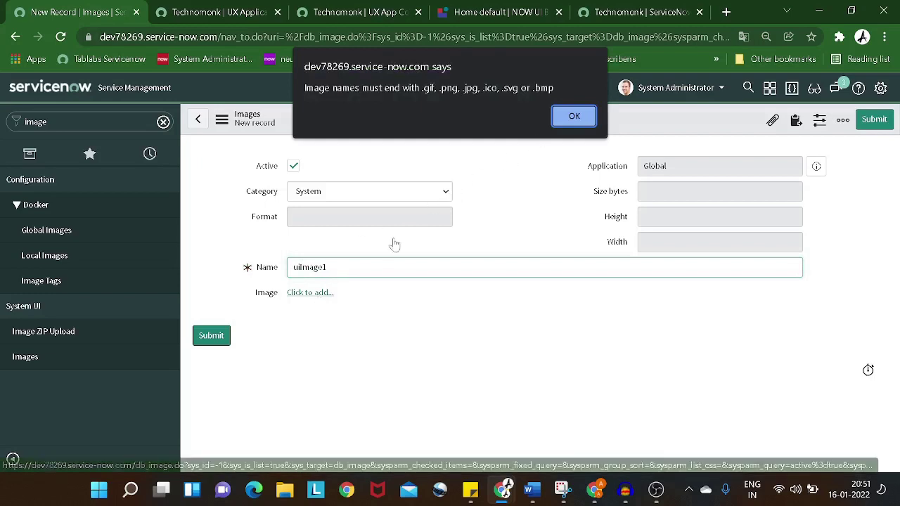
click(573, 117)
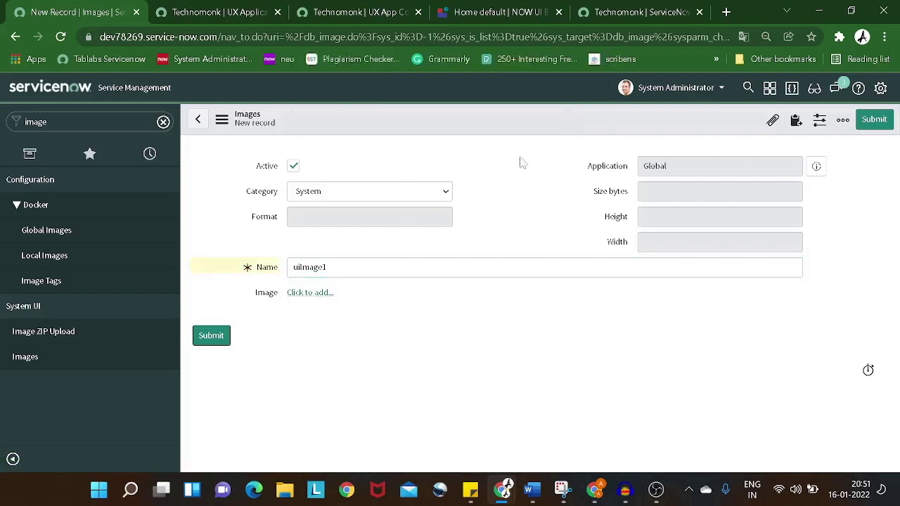
click(319, 293)
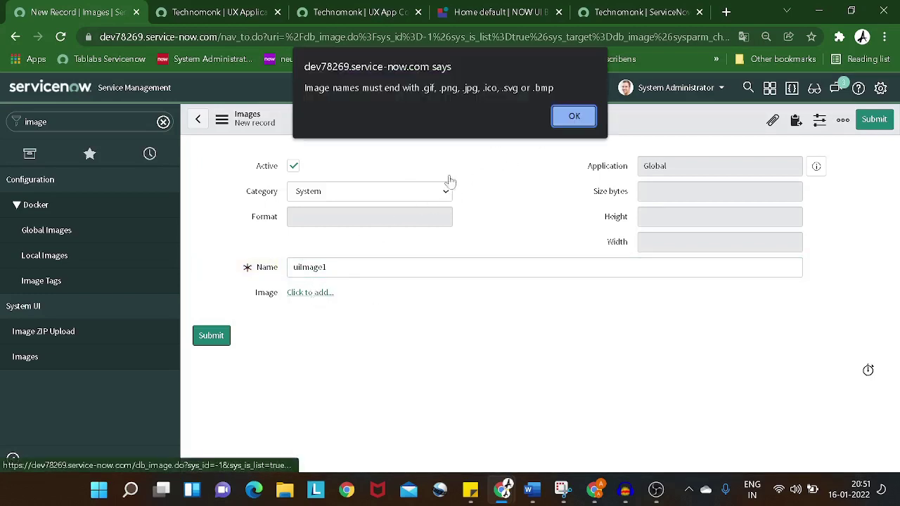
click(572, 117)
double_click(310, 267)
click(337, 267)
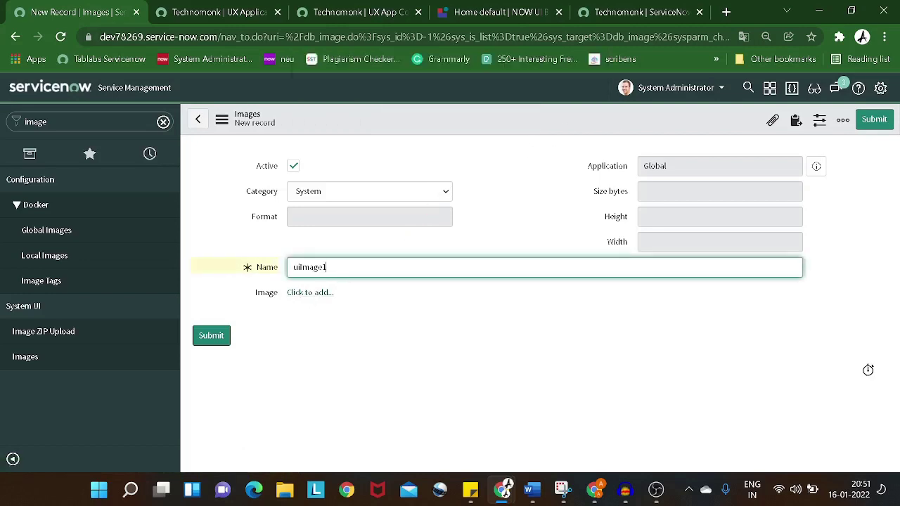
text(.jpg)
click(309, 304)
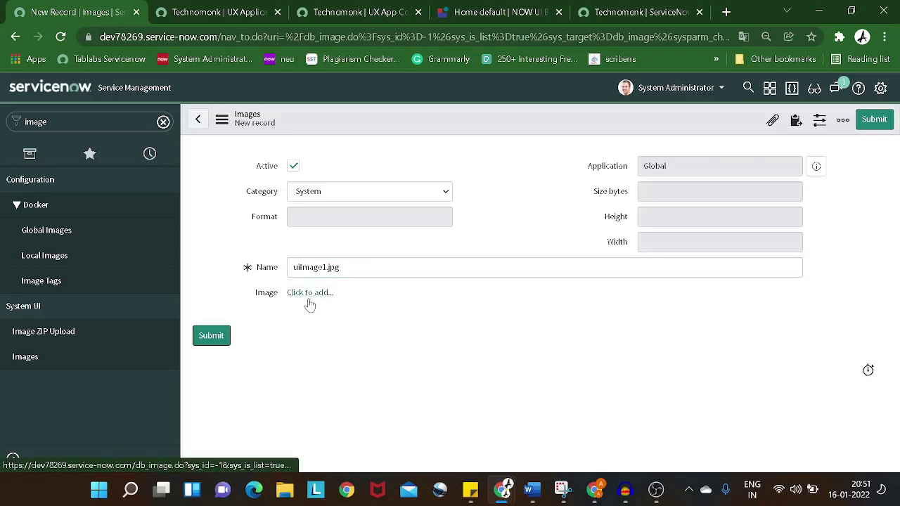
click(310, 299)
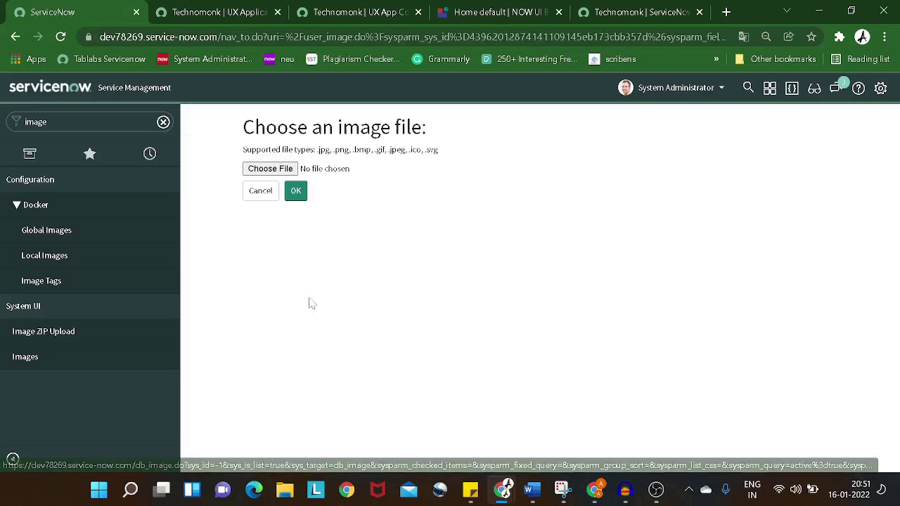
Upload the blue Technomonk banner PNG (3,000×900) to the image record
click(280, 172)
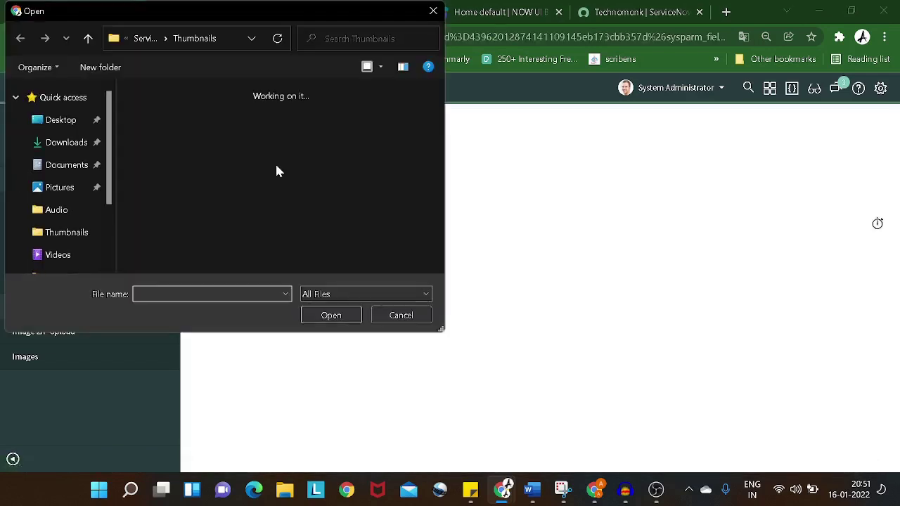
scroll(63, 184, up, 6)
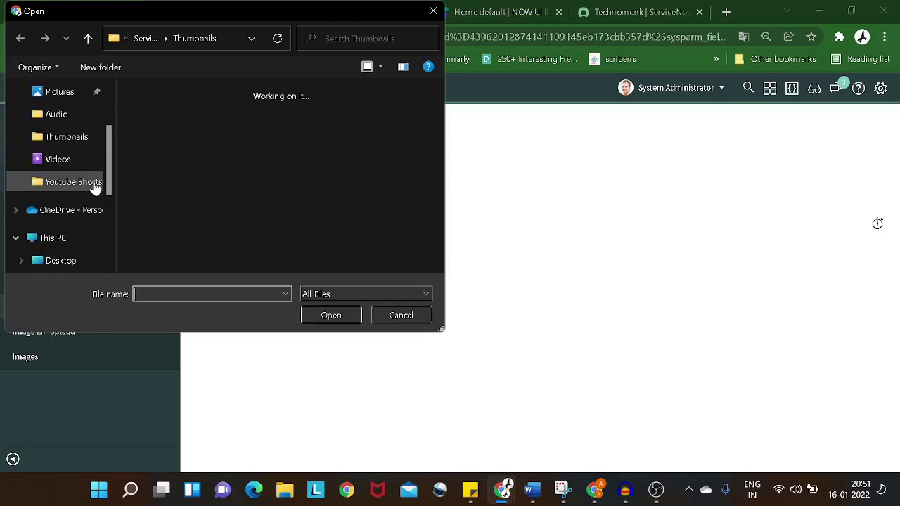
scroll(99, 178, down, 1)
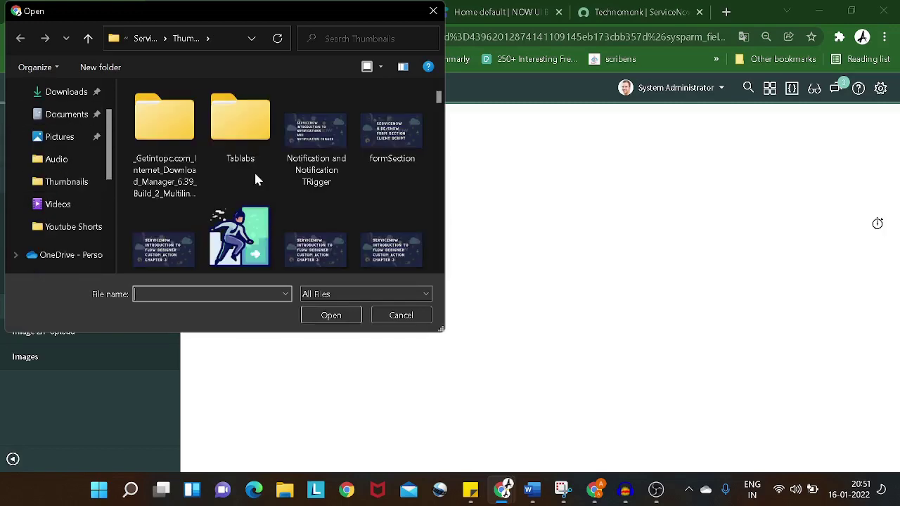
scroll(256, 176, down, 3)
scroll(255, 179, down, 3)
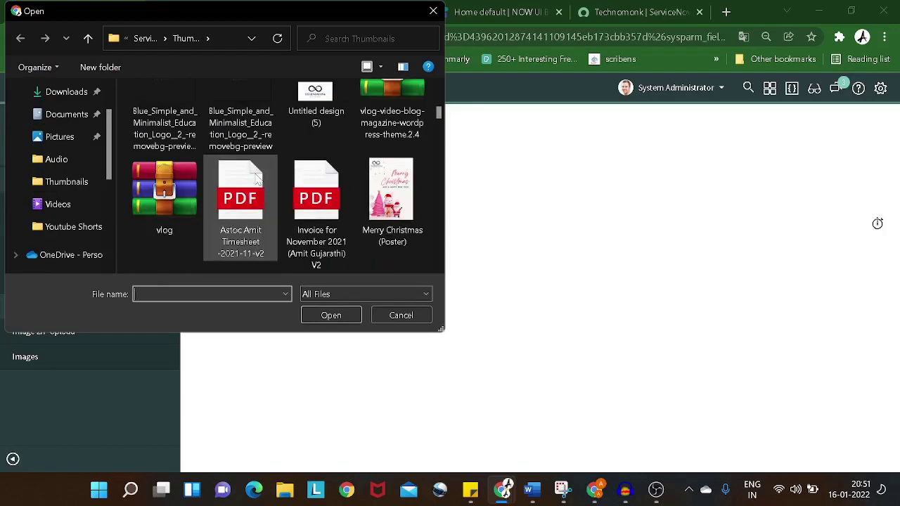
scroll(257, 180, down, 3)
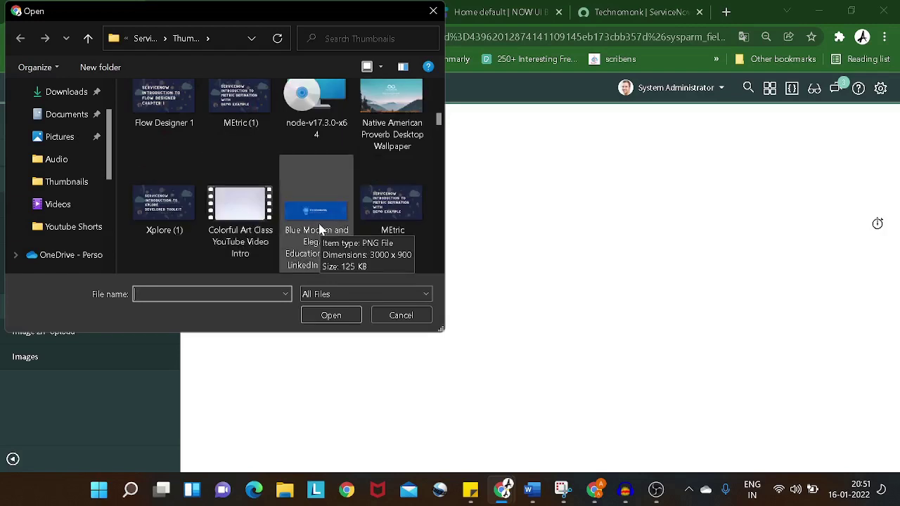
double_click(320, 229)
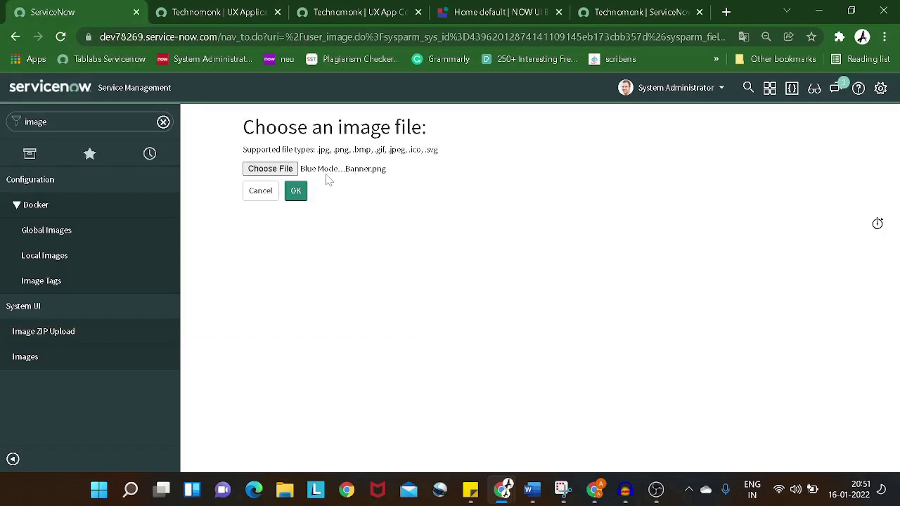
click(295, 197)
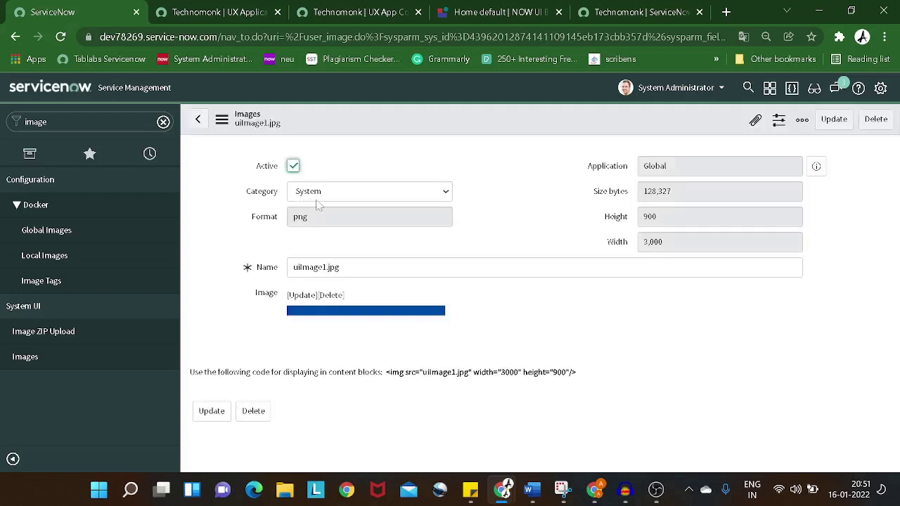
Change the record name to uiImage1.png and save it
double_click(333, 267)
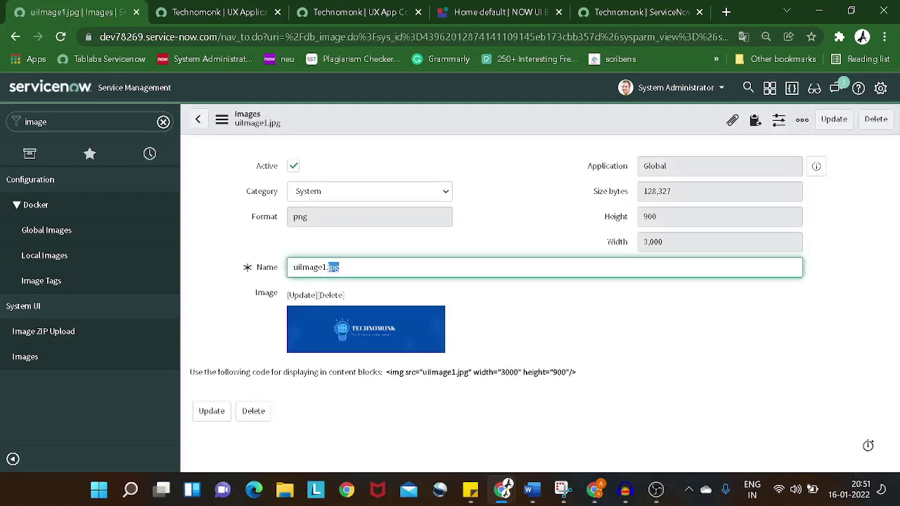
text(p)
key(ctrl+a)
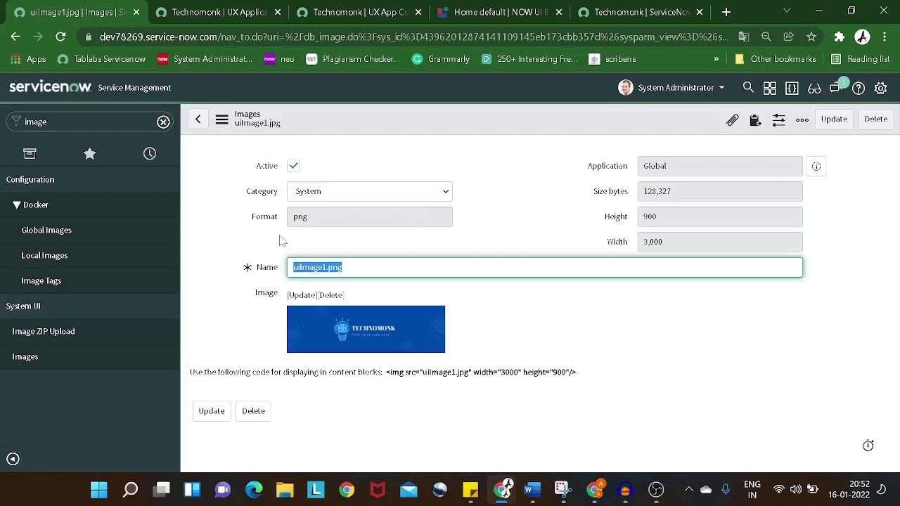
right_click(408, 118)
click(433, 128)
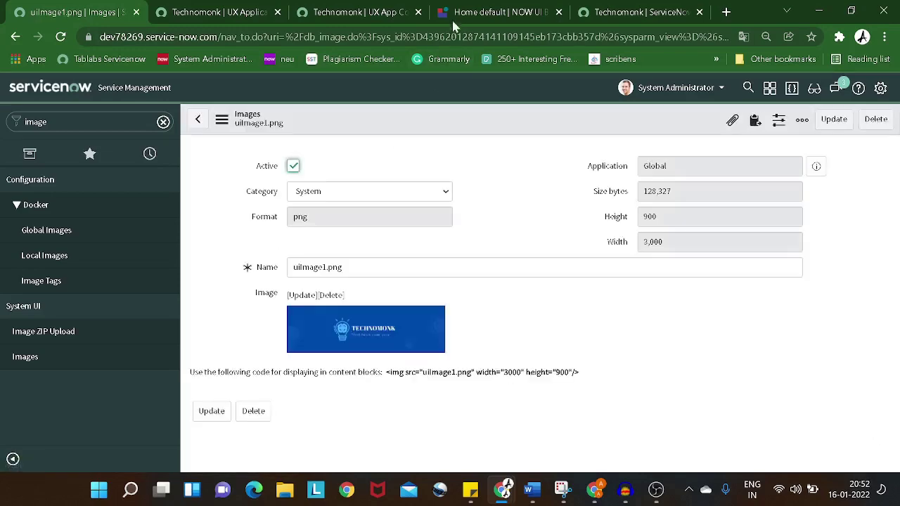
Replace Image 1's source with /uiImage1.png and save the home page
click(460, 17)
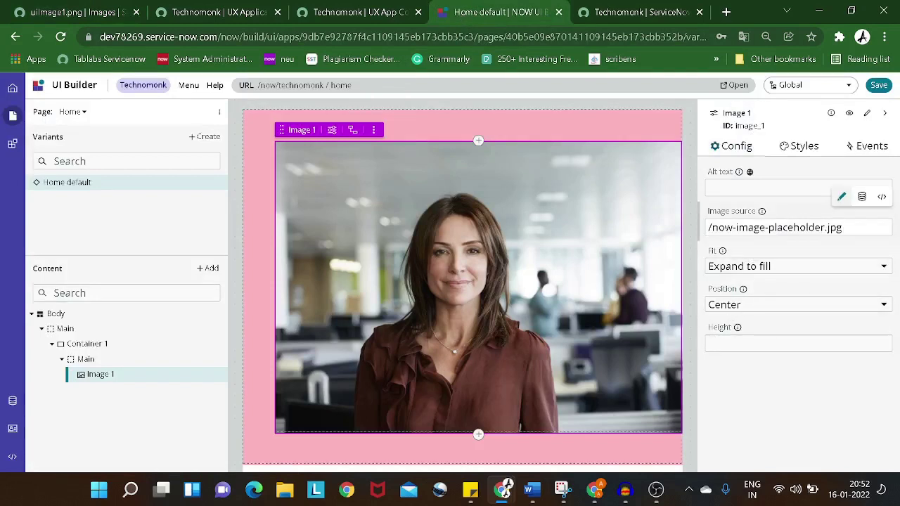
drag(712, 227, 842, 227)
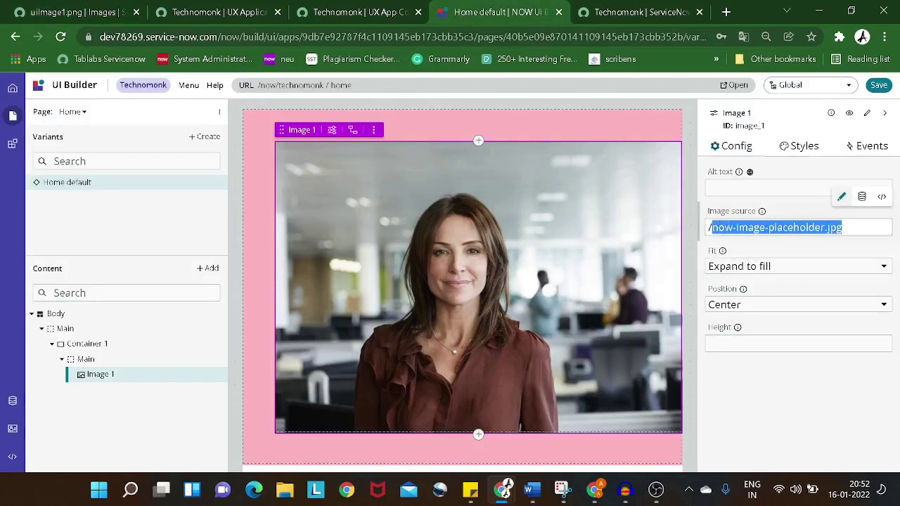
key(ctrl+v)
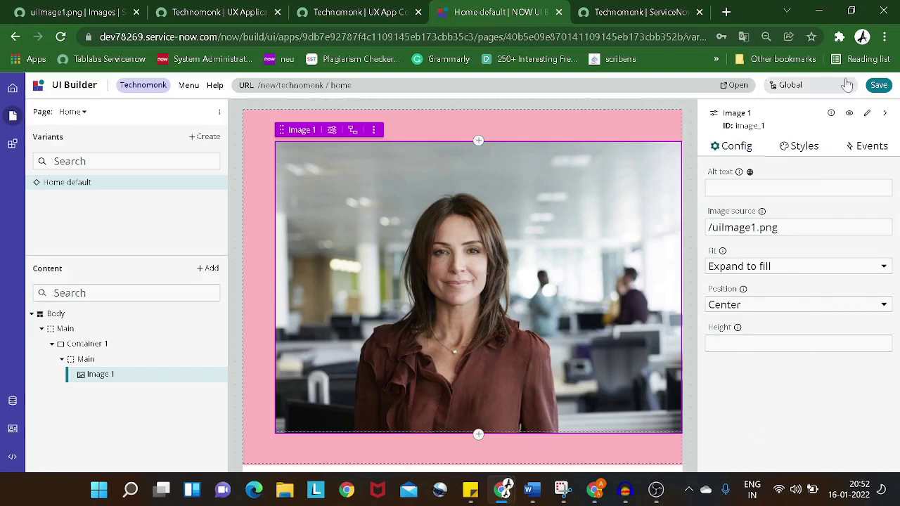
click(876, 84)
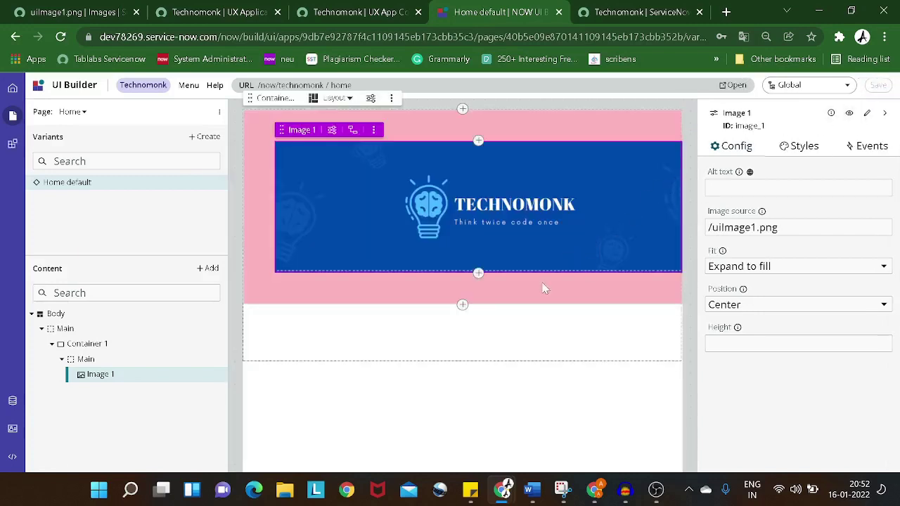
Select the banner Image 1 and open the add-component list below it
click(543, 283)
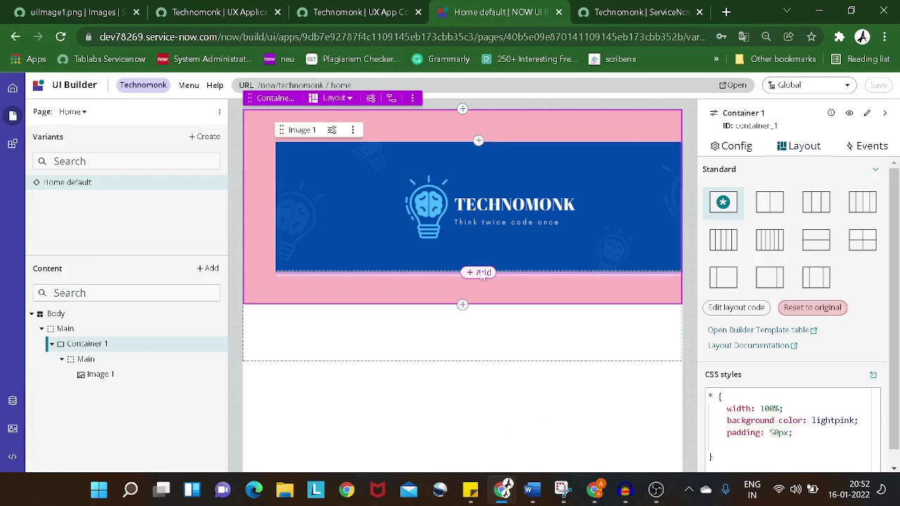
click(481, 274)
click(481, 274)
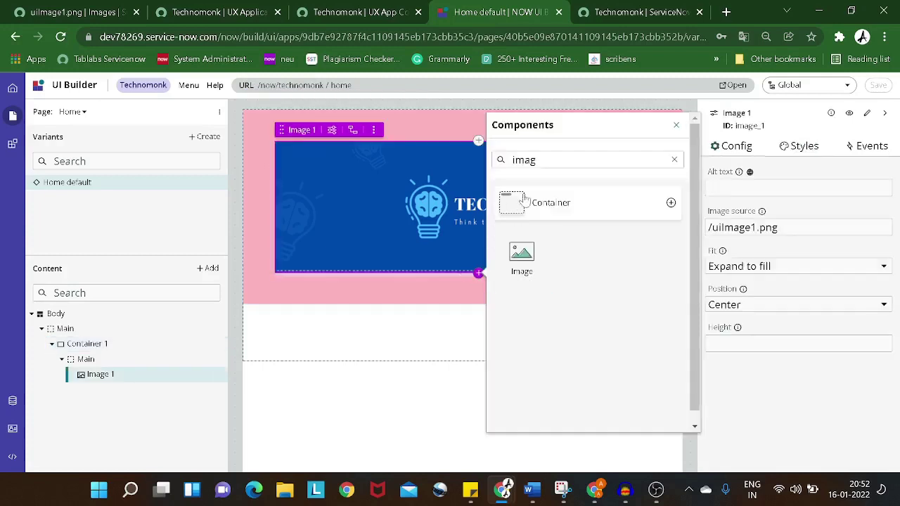
Add a Stylized text component below the banner and select its default 'Let's workflow it.' text
click(537, 160)
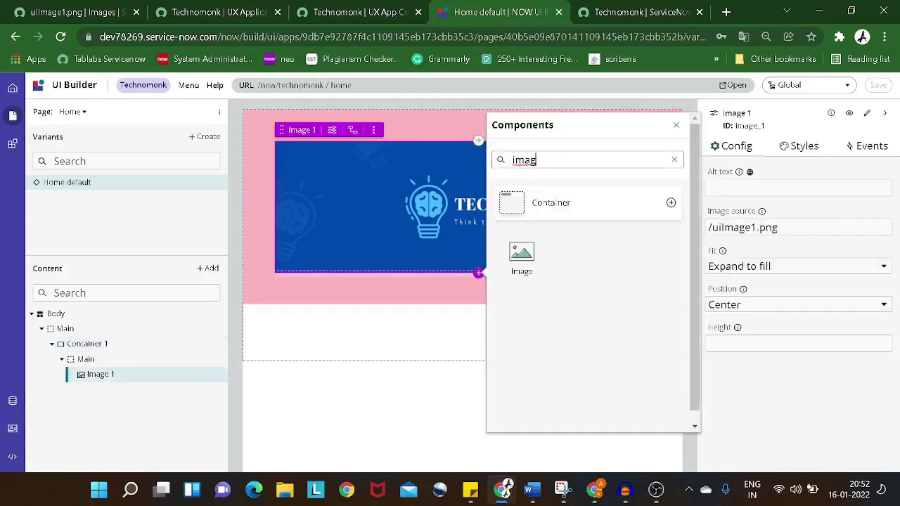
key(BackSpace)
key(BackSpace)
key(BackSpace)
key(BackSpace)
text(stye)
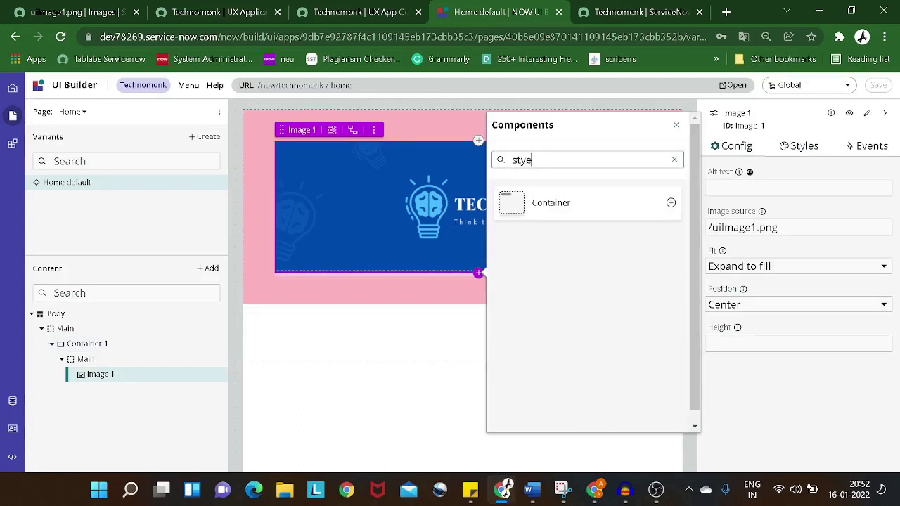
key(BackSpace)
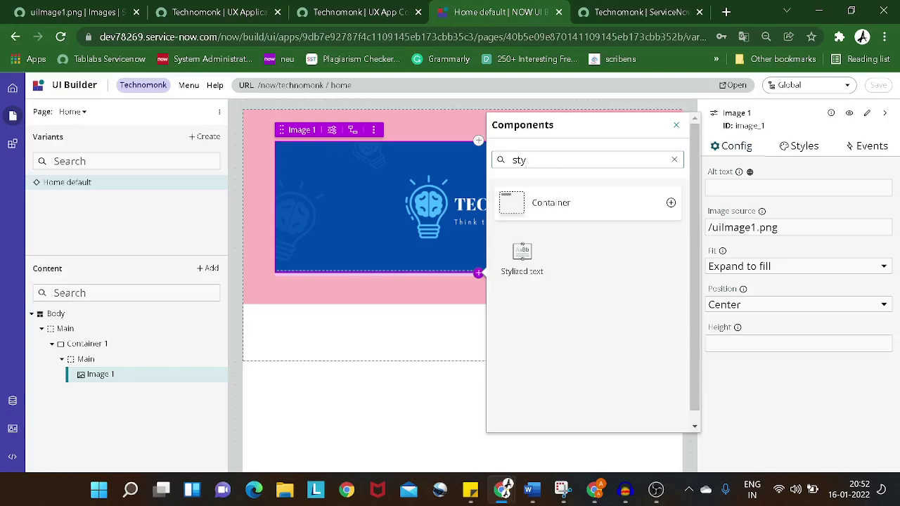
click(522, 262)
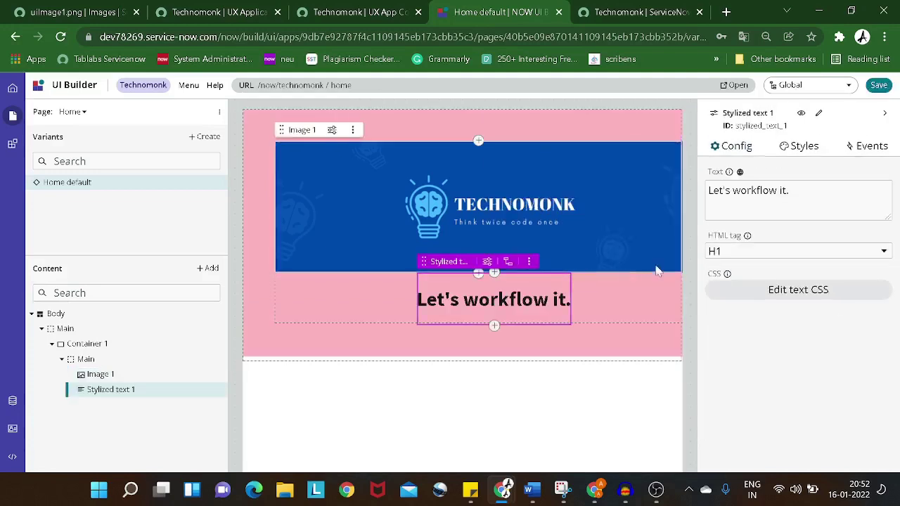
drag(790, 191, 688, 194)
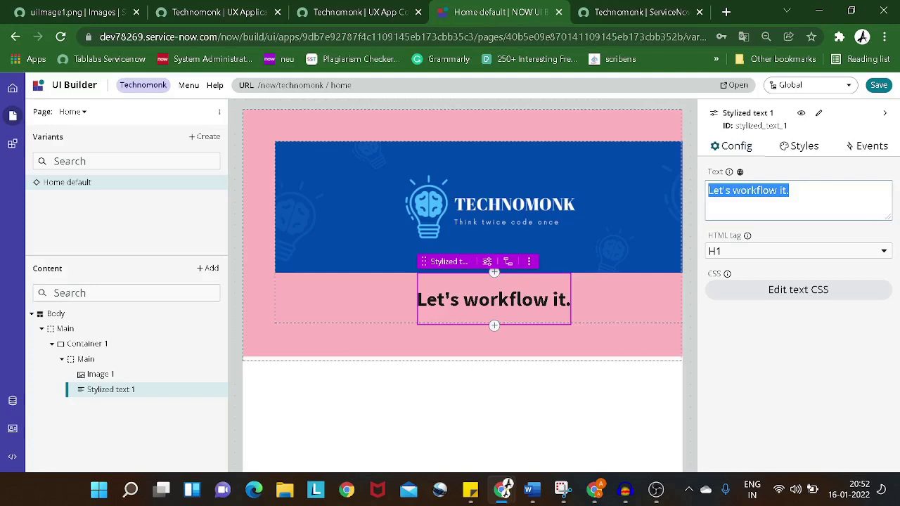
Replace the heading text with 'Welcome to Technomonk', correcting the capitalised 'TEchnomonk' typo
text(P)
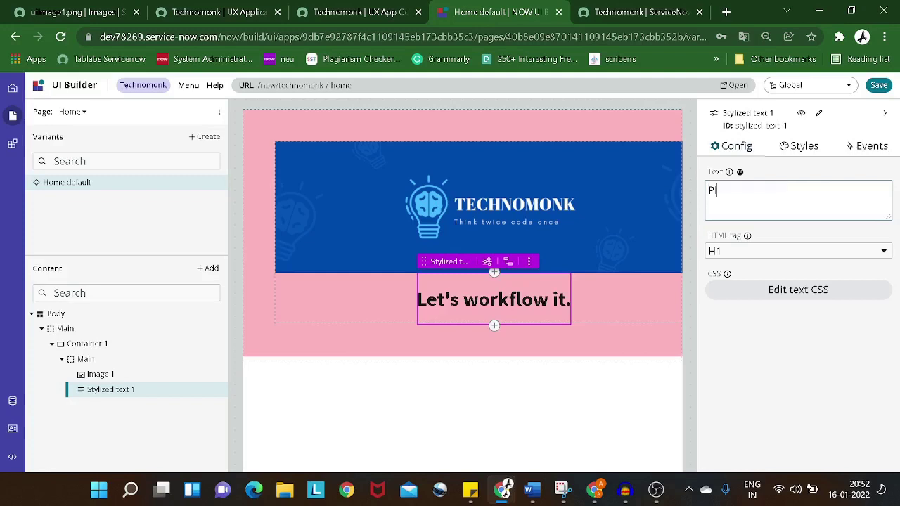
text(Welcome to TEchnomonk)
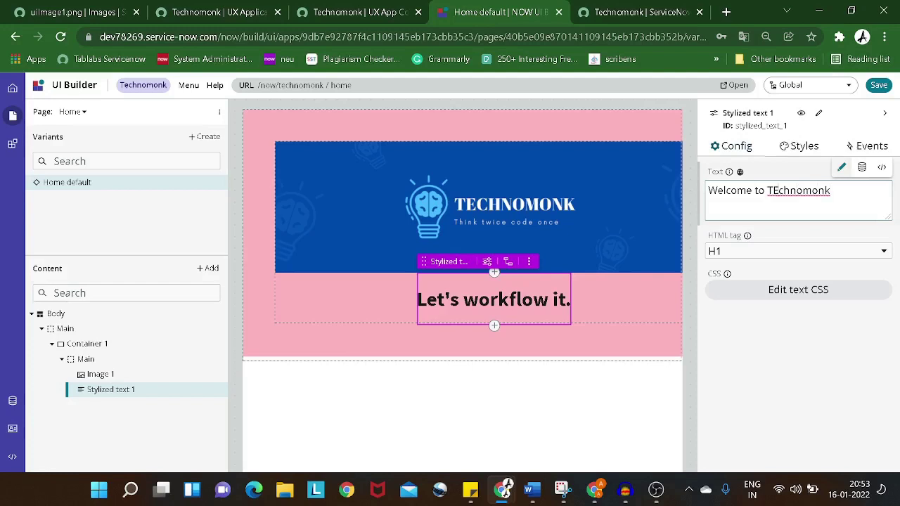
key(ctrl+BackSpace)
text(Technomonk)
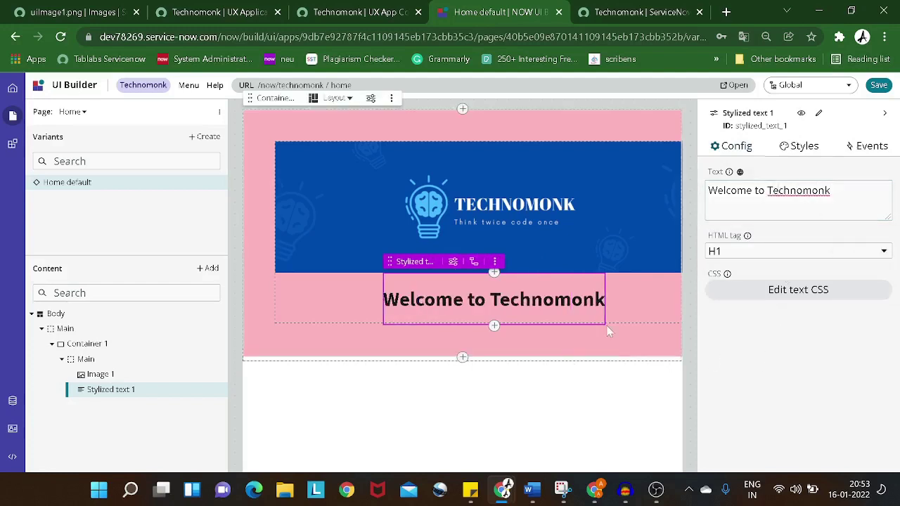
In the heading's CSS styles, add font-family from autocomplete with the value 20
click(803, 146)
click(711, 217)
text(fp)
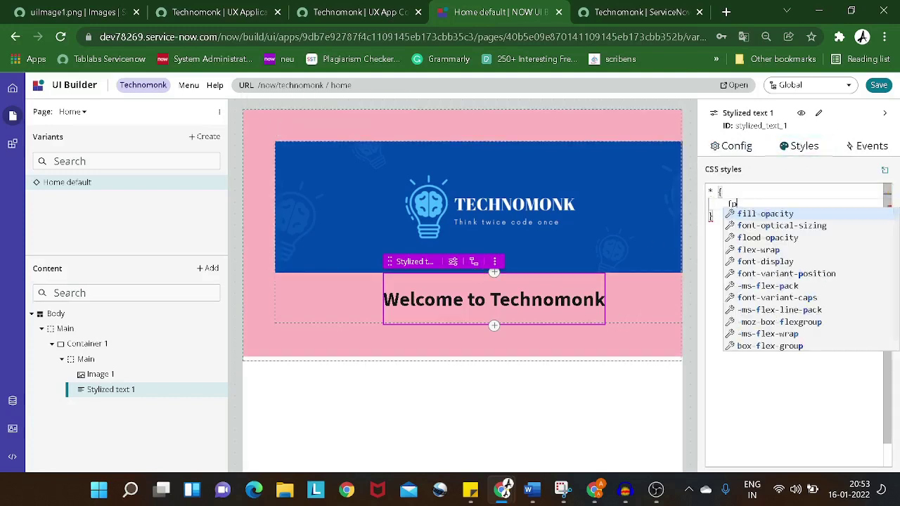
key(BackSpace)
text(ont)
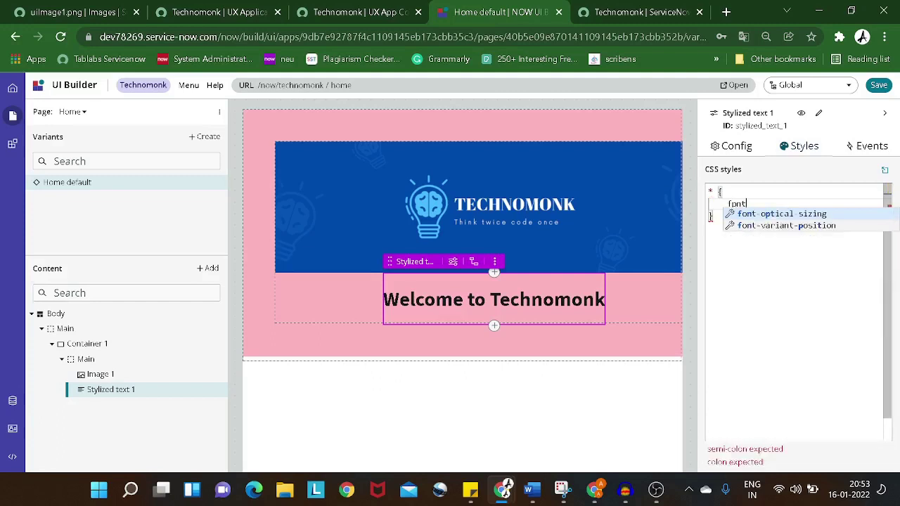
key(BackSpace)
key(BackSpace)
key(BackSpace)
key(BackSpace)
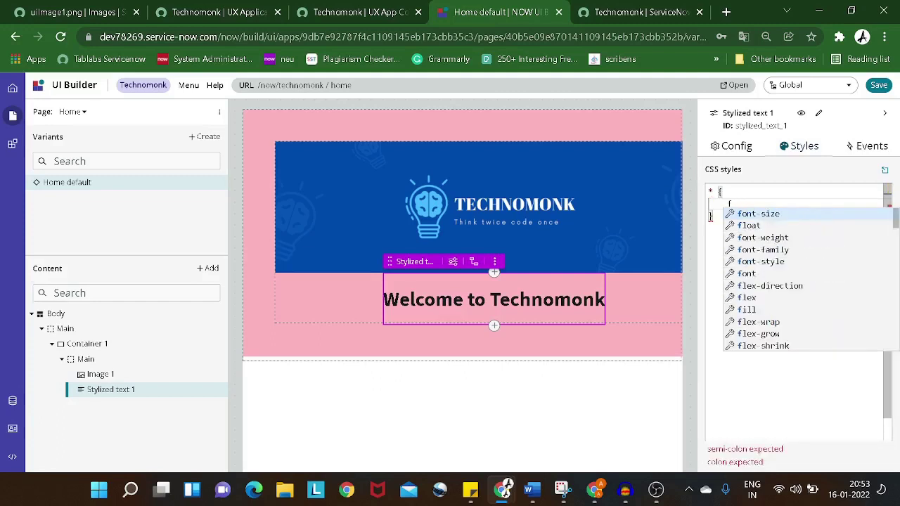
text(col)
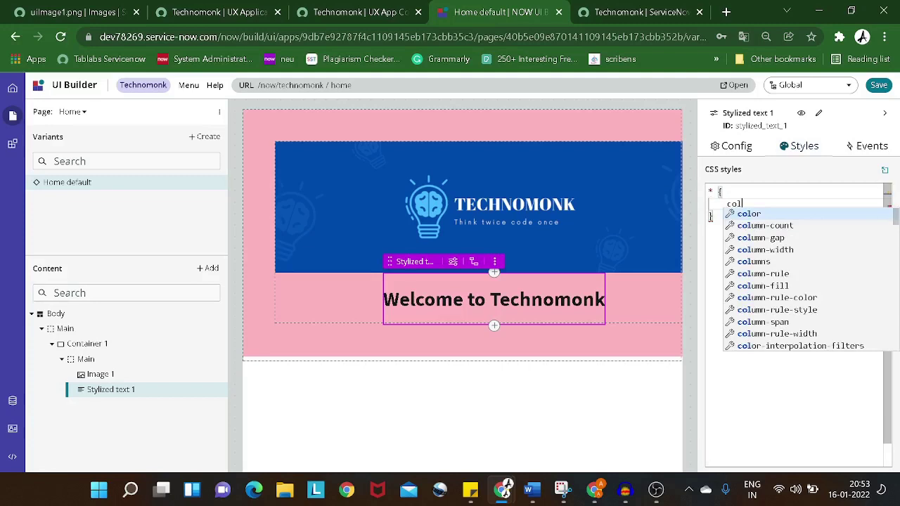
key(BackSpace)
key(BackSpace)
key(BackSpace)
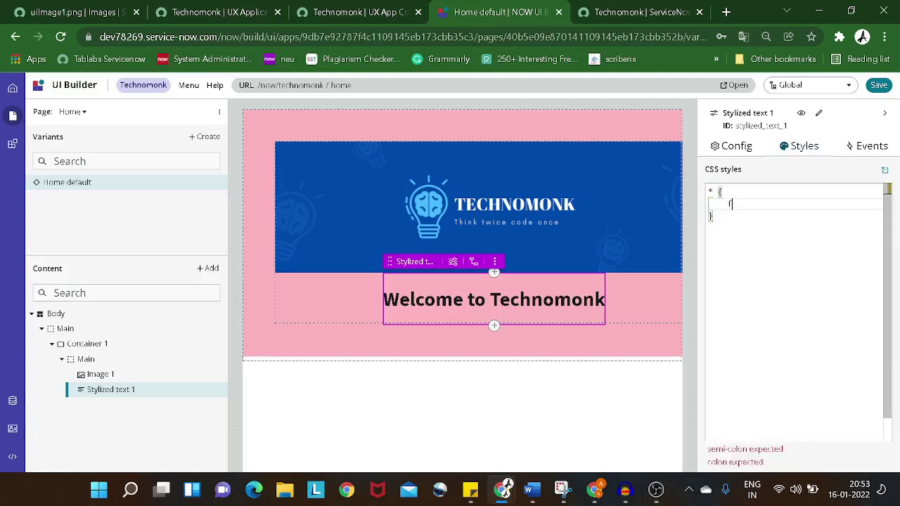
text(font)
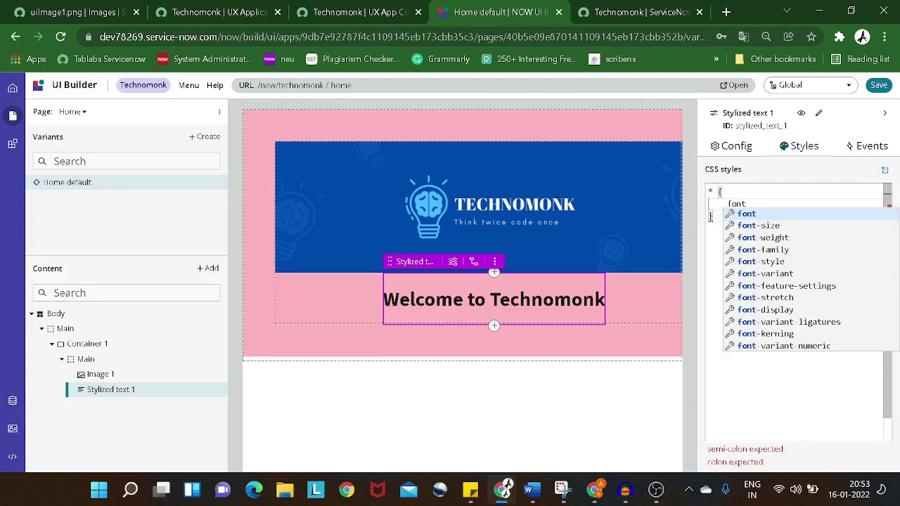
text( c)
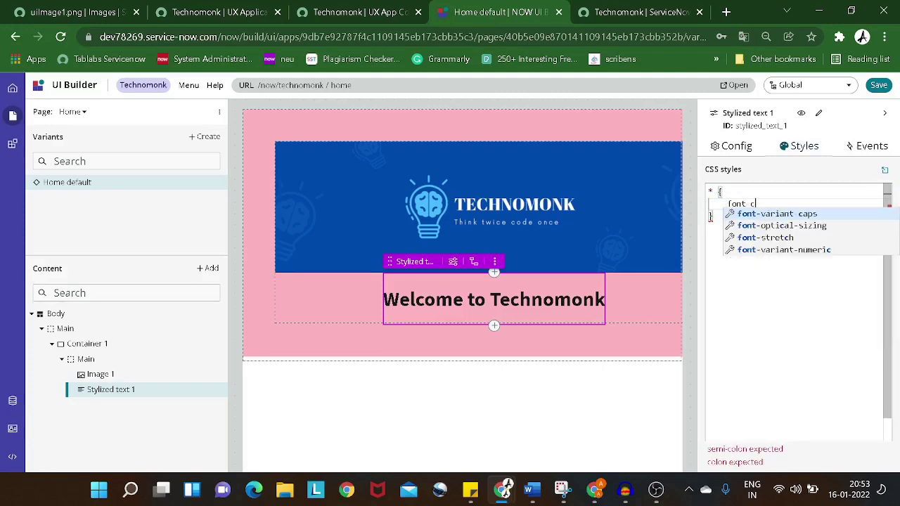
key(BackSpace)
key(BackSpace)
text(-)
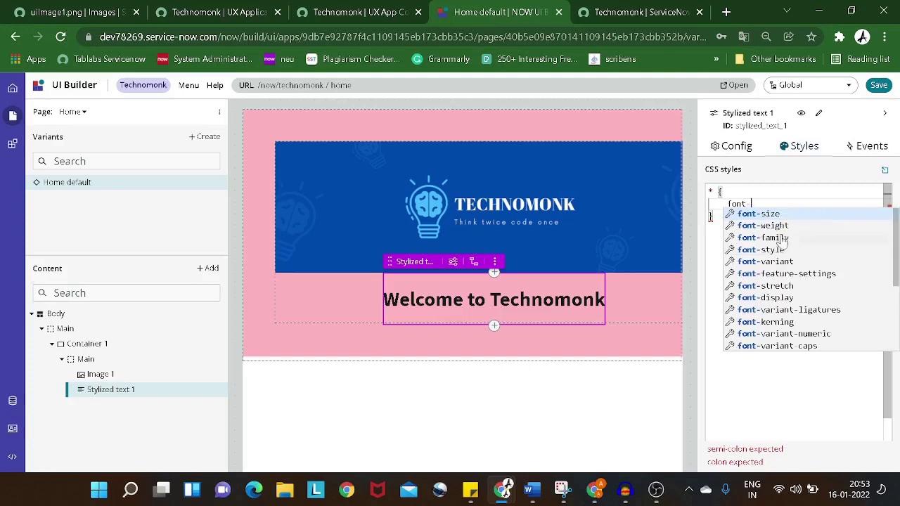
scroll(774, 302, down, 3)
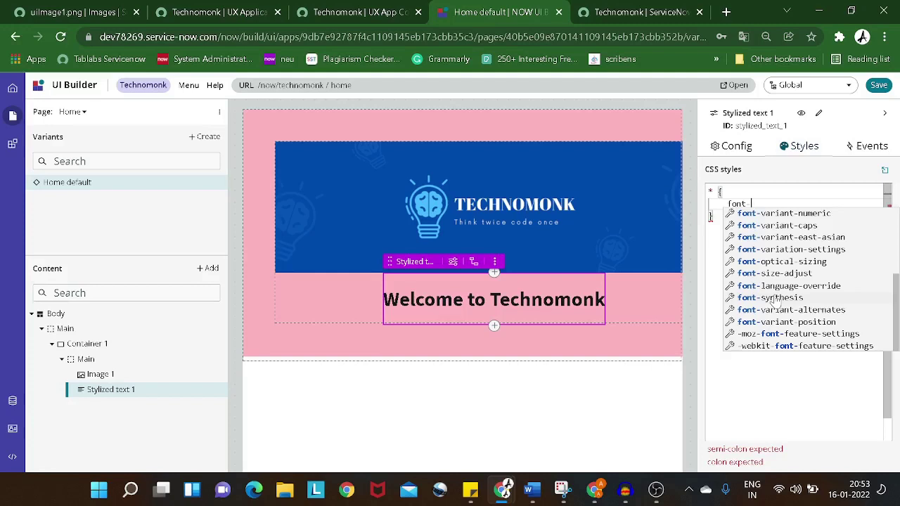
scroll(774, 301, up, 3)
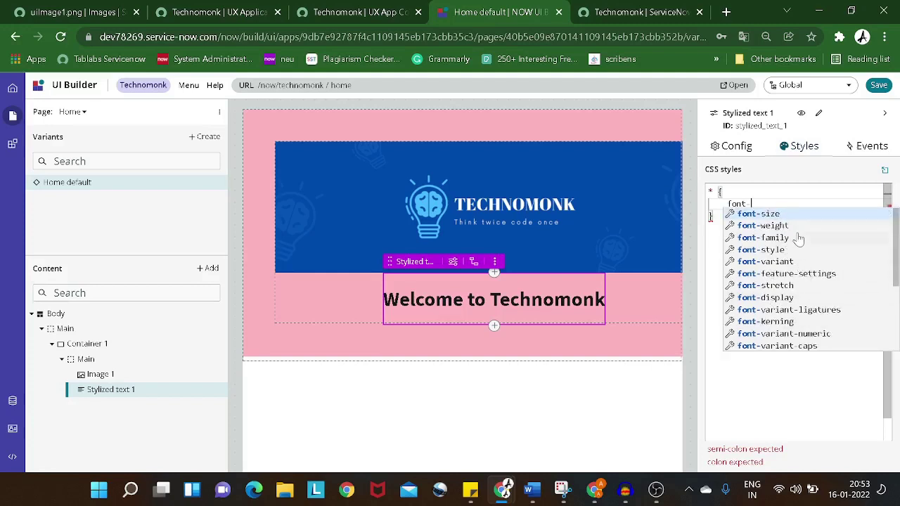
click(799, 239)
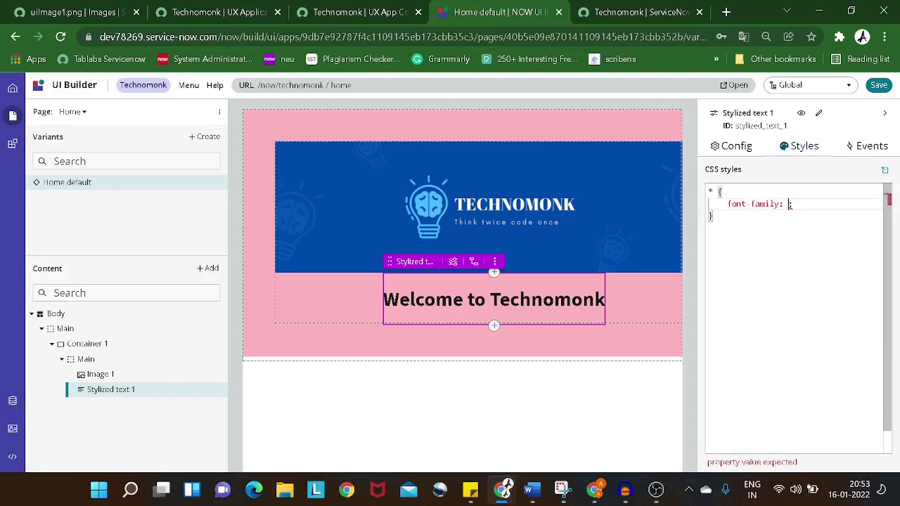
text(20)
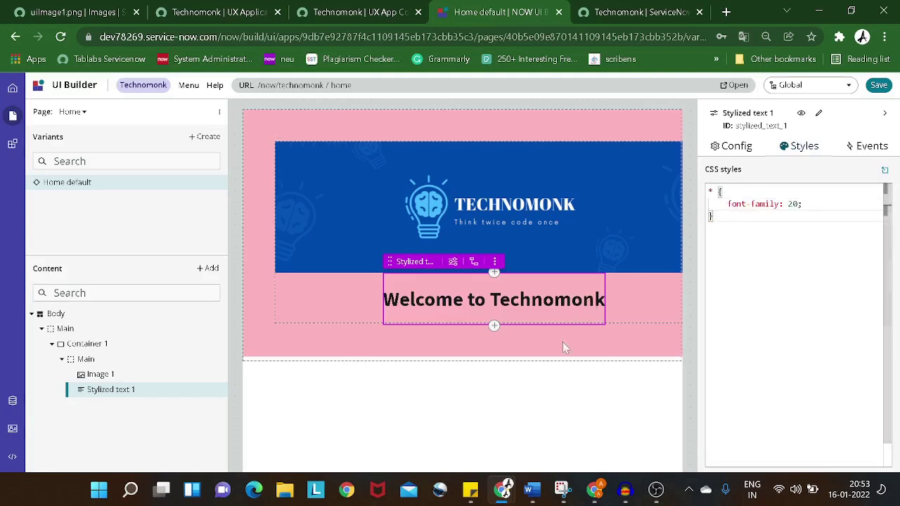
Add a Search input component below the welcome heading, found by searching 'sea'
click(496, 325)
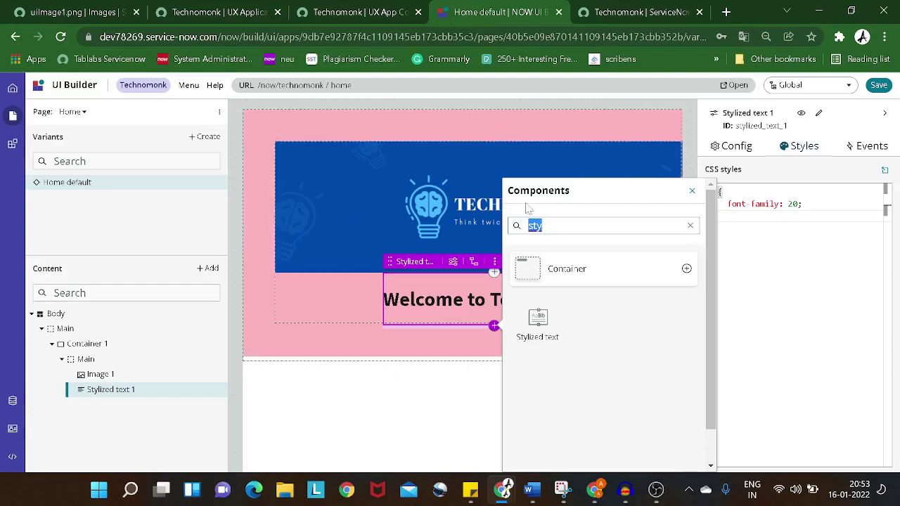
key(Escape)
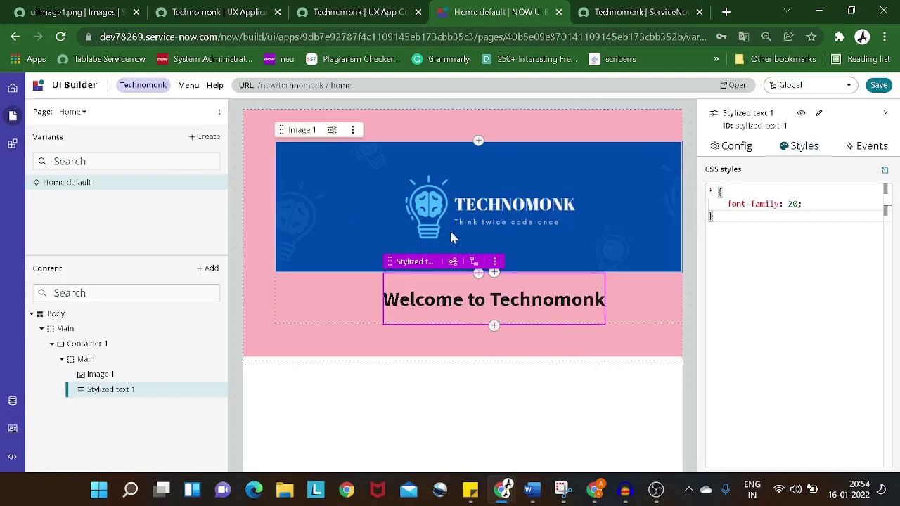
click(494, 326)
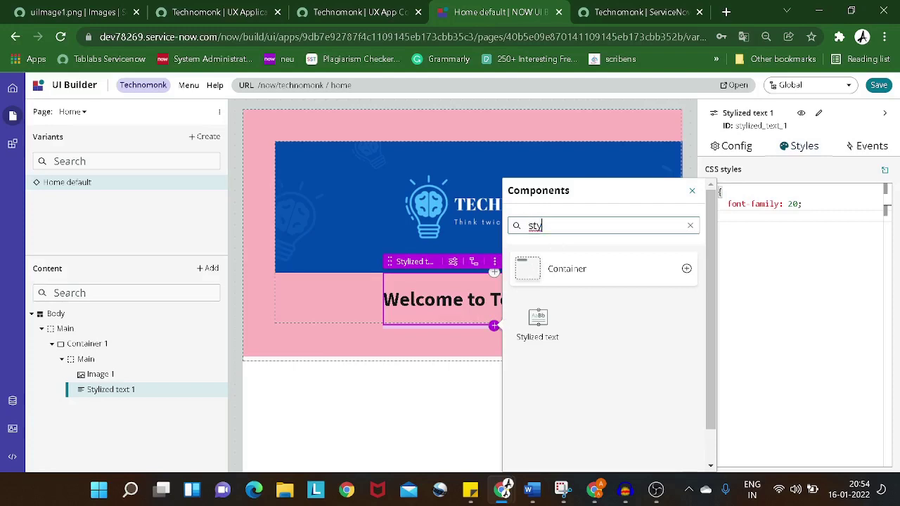
key(Escape)
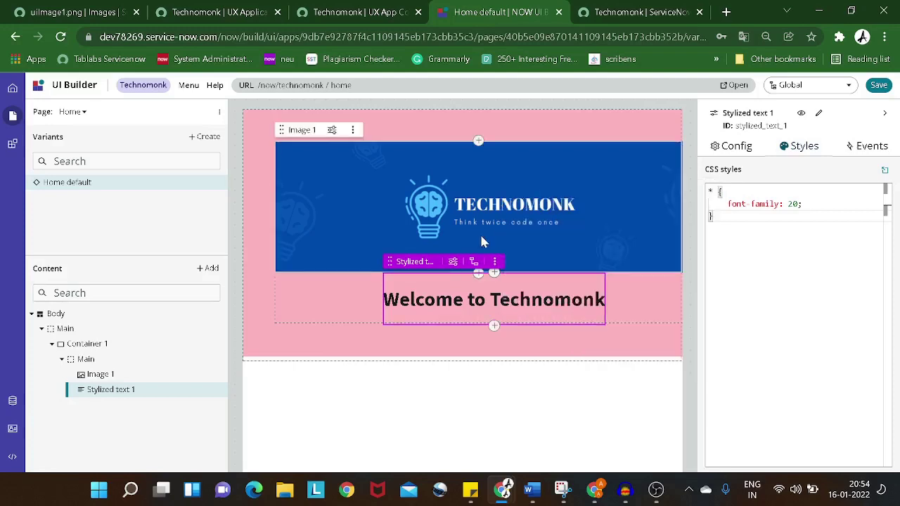
click(492, 327)
text(s)
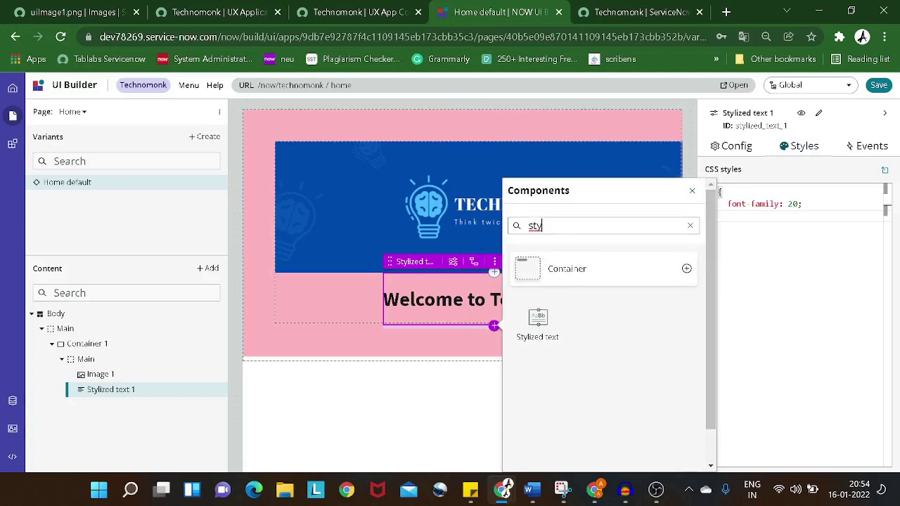
key(BackSpace)
text(sa)
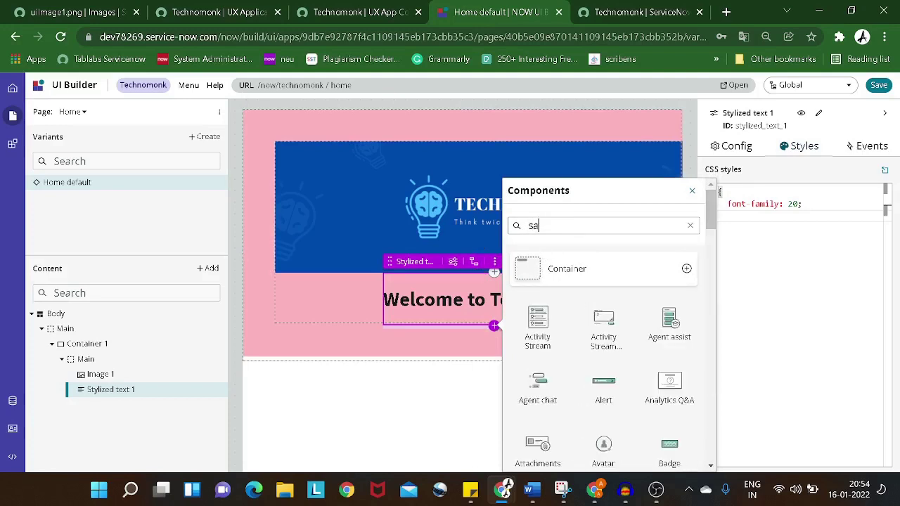
text(rc)
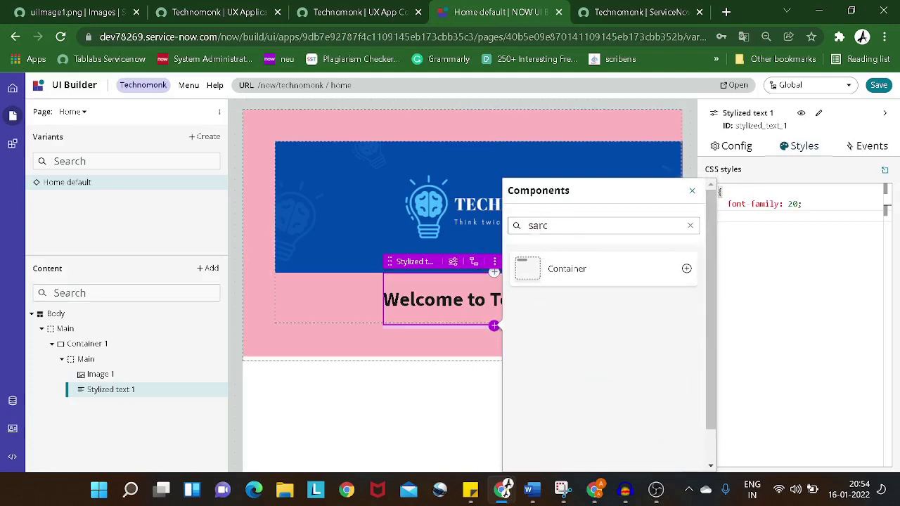
key(BackSpace)
key(BackSpace)
key(BackSpace)
text(ea)
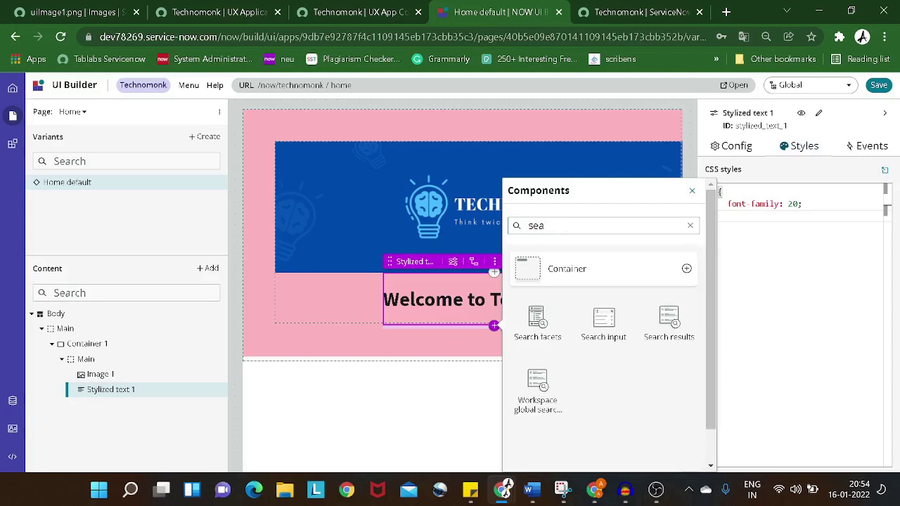
click(604, 322)
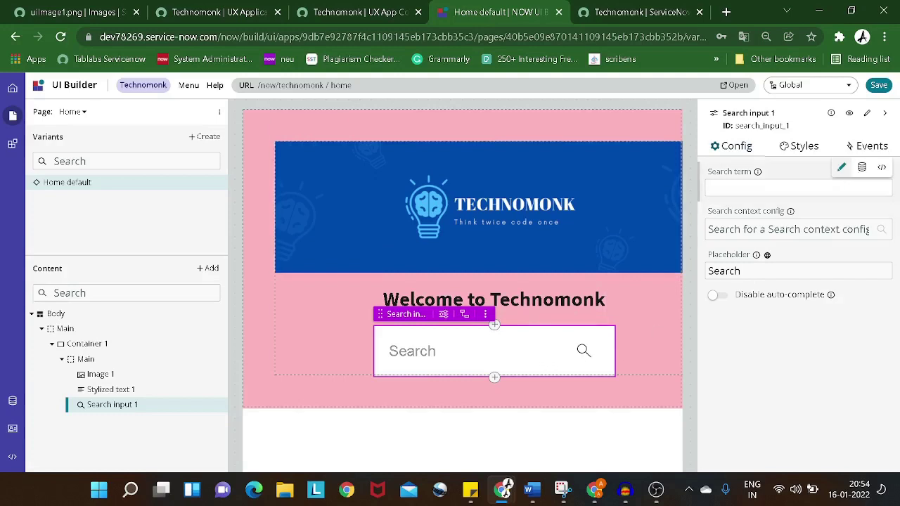
Add the CSS rule width: 600 px to the search input's styles
click(798, 149)
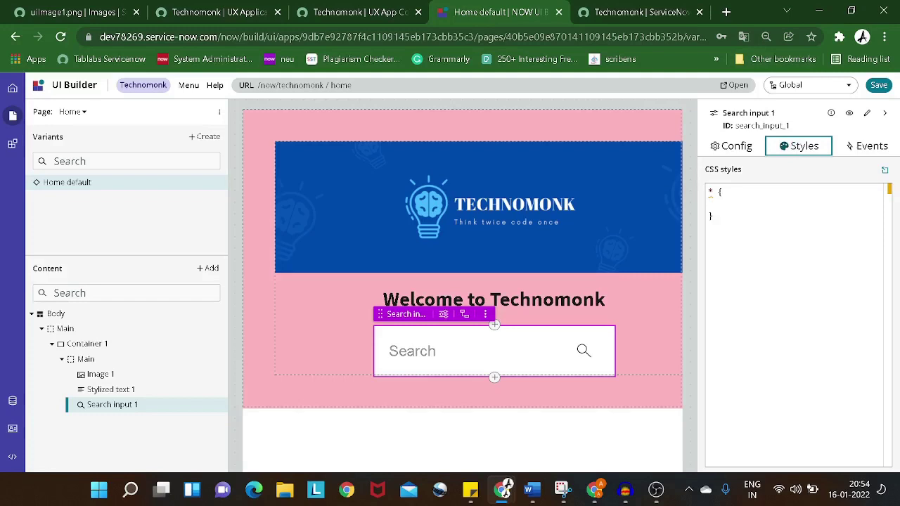
click(712, 204)
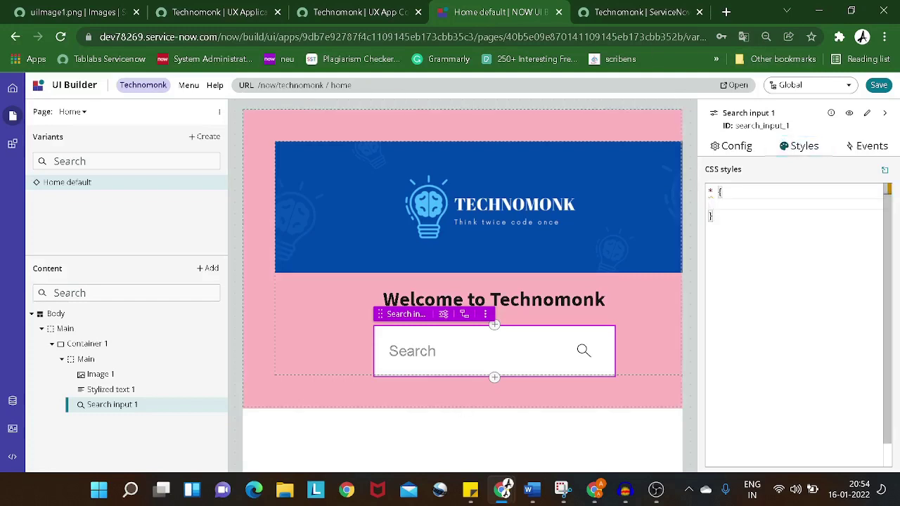
text(wi)
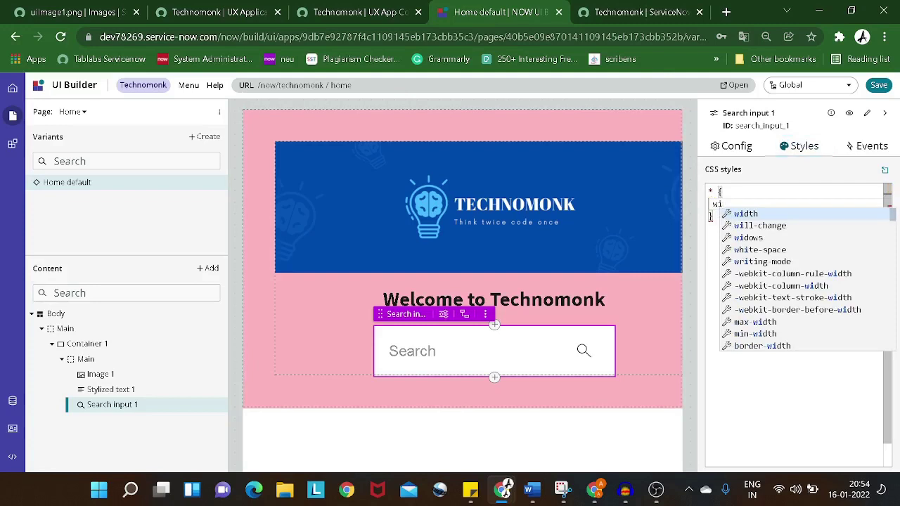
key(Return)
text(600 px;)
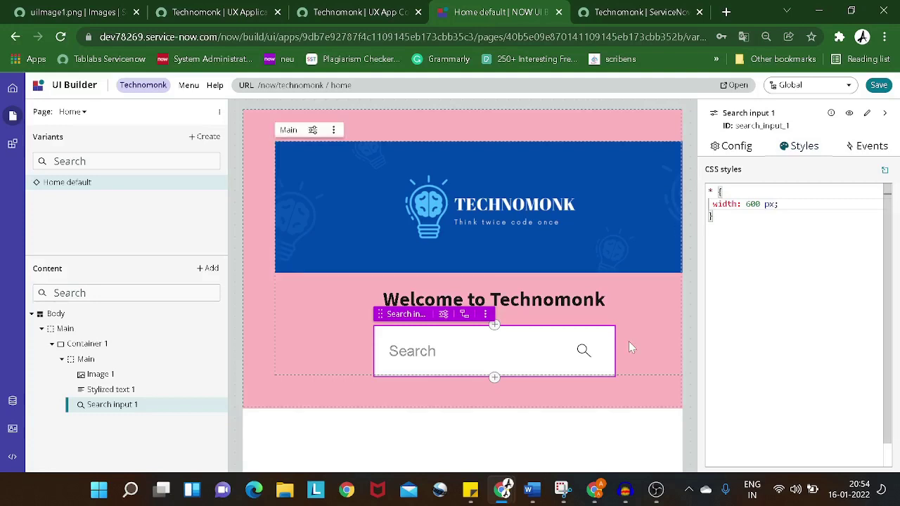
Reselect Search input 1 and review its Config search context options
click(629, 341)
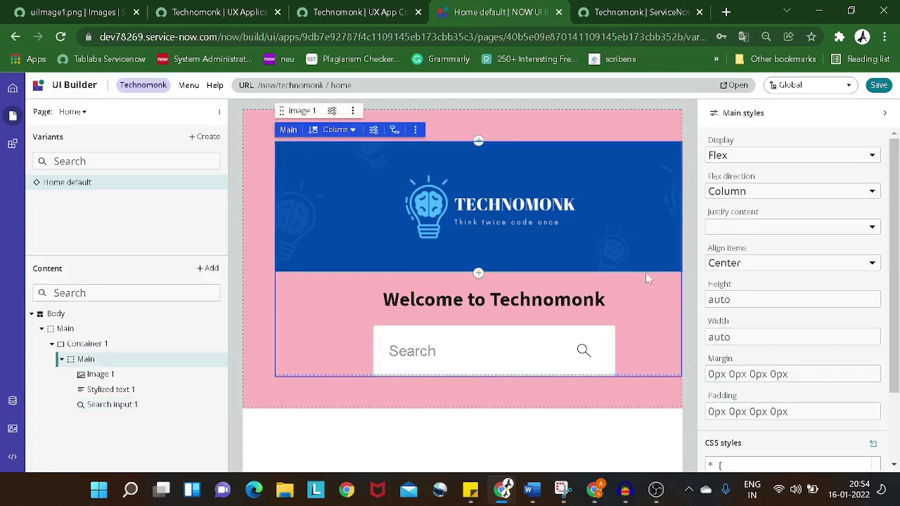
click(585, 341)
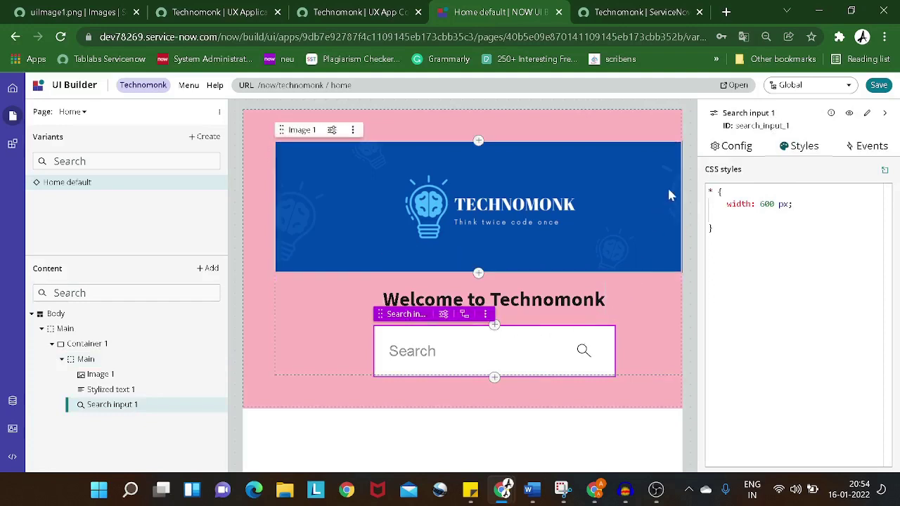
click(736, 145)
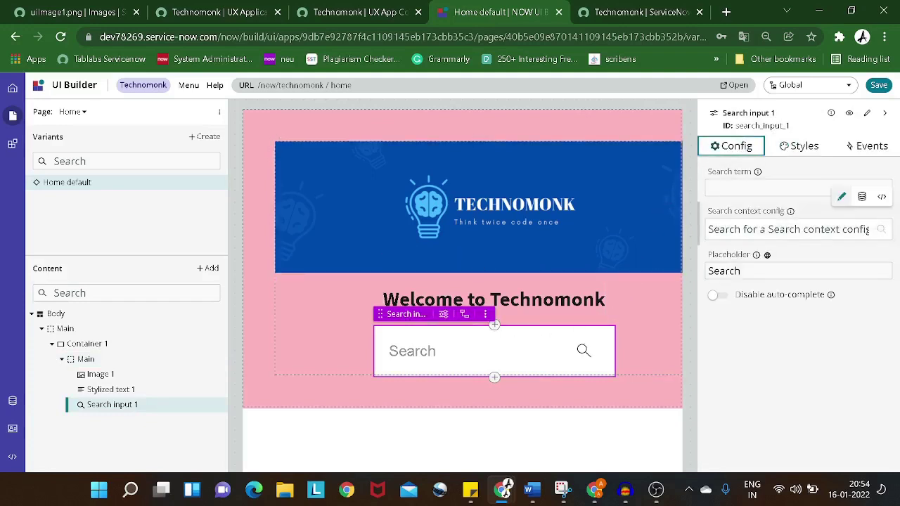
click(787, 229)
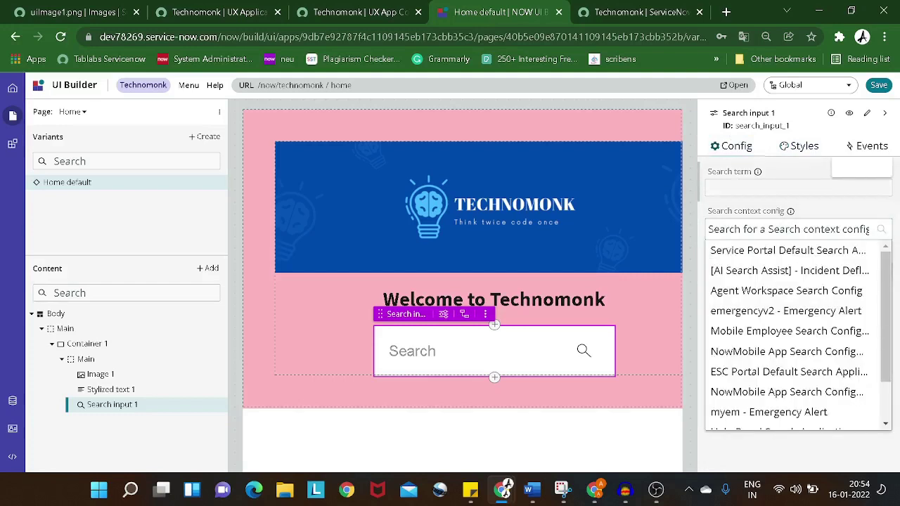
Set the search term to 'Search what you want to search', save, and open the live page
click(780, 187)
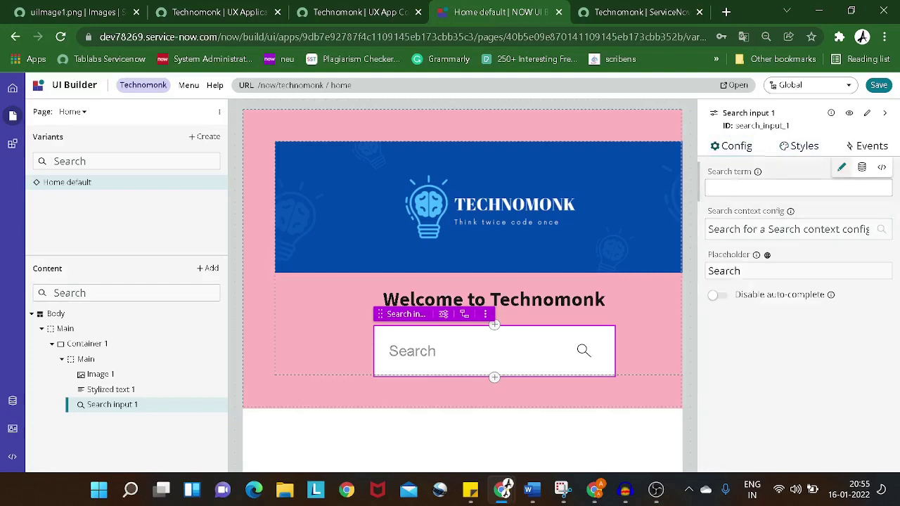
text(Search what you want )
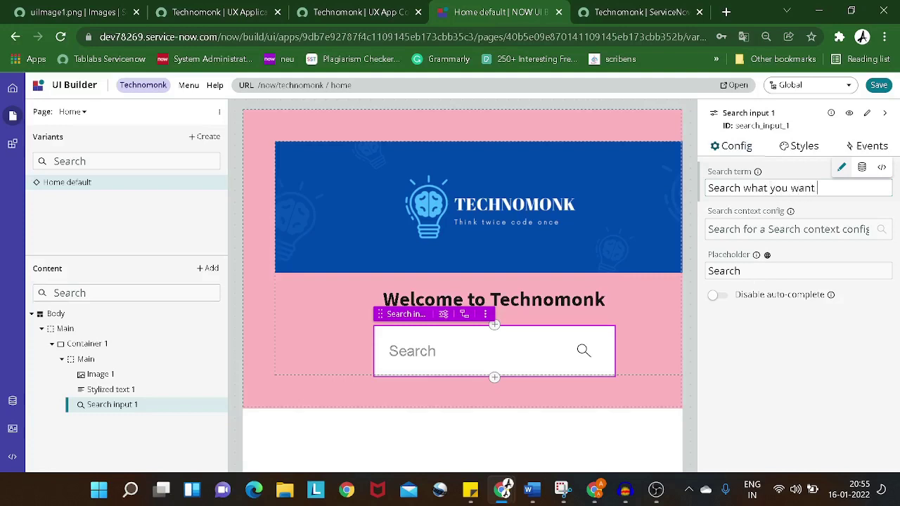
text(to search)
click(813, 368)
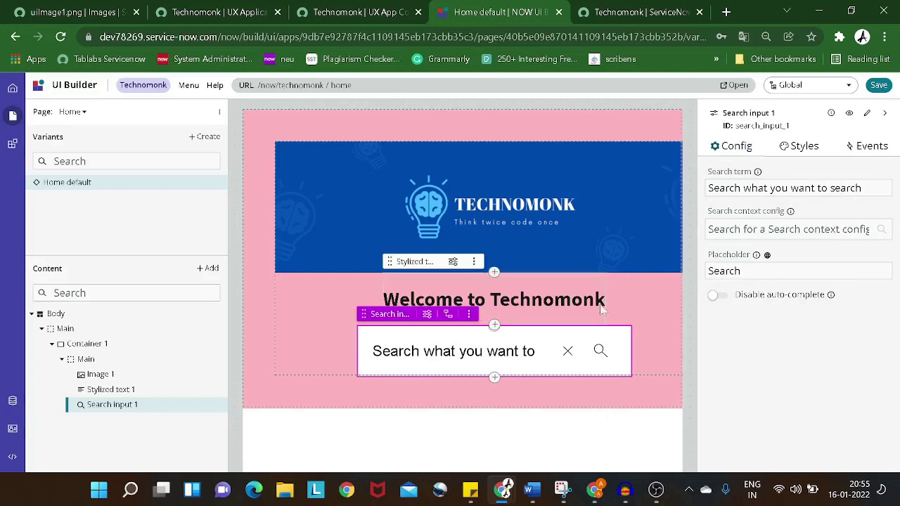
click(879, 85)
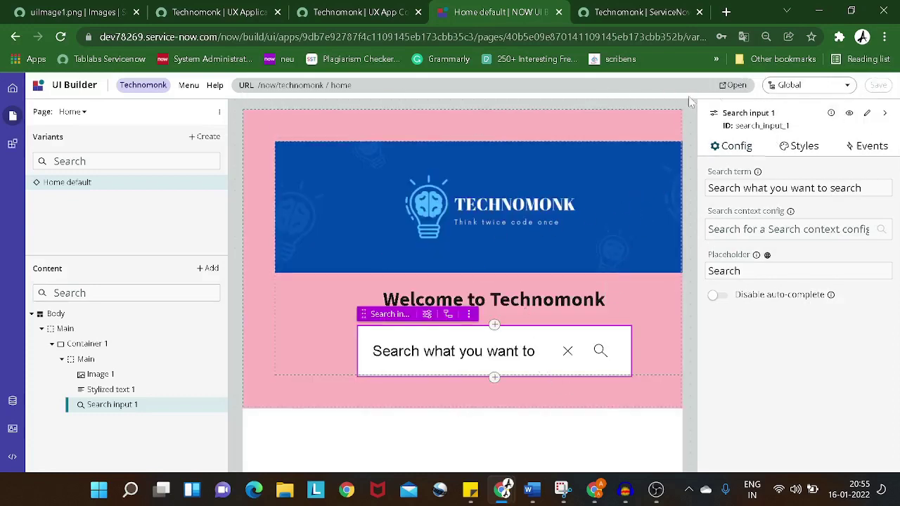
click(732, 87)
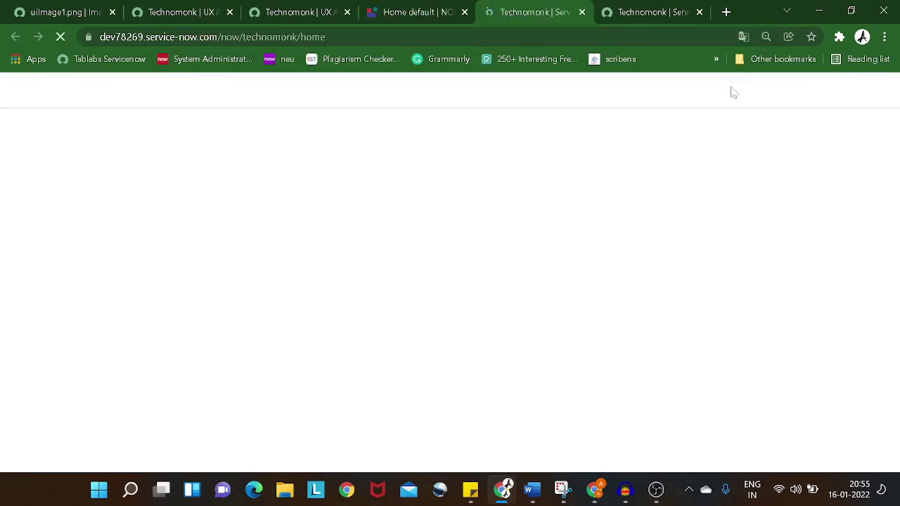
Scroll through the live Technomonk home page and zoom the browser out to 80%
scroll(699, 189, down, 1)
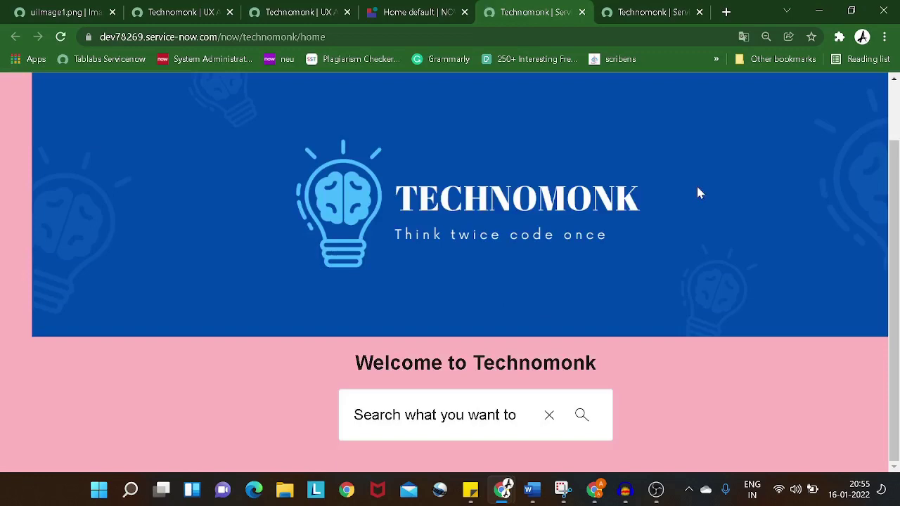
scroll(698, 192, up, 1)
scroll(698, 193, down, 1)
scroll(699, 193, up, 1)
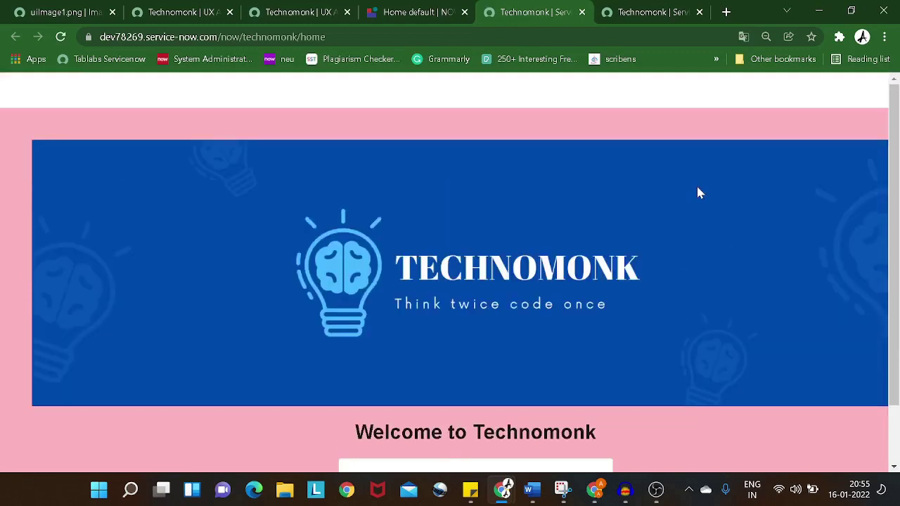
scroll(699, 193, down, 1)
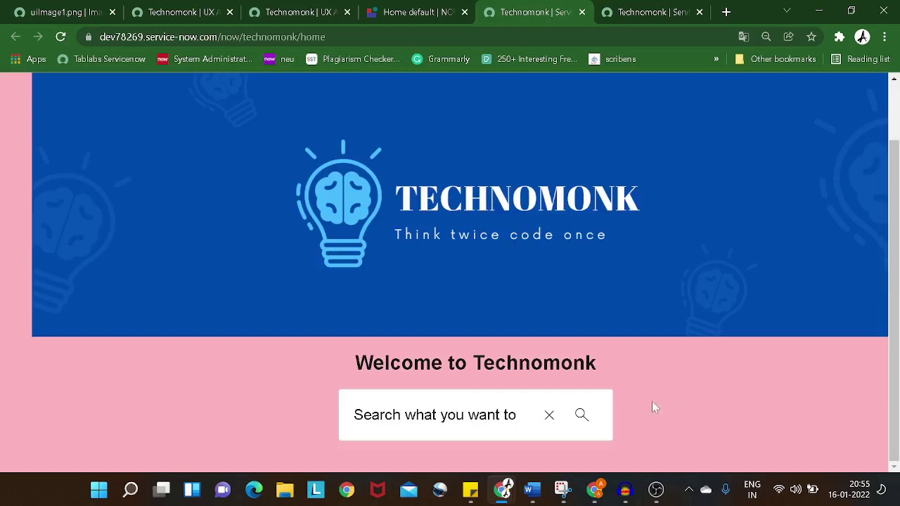
key(ctrl+minus)
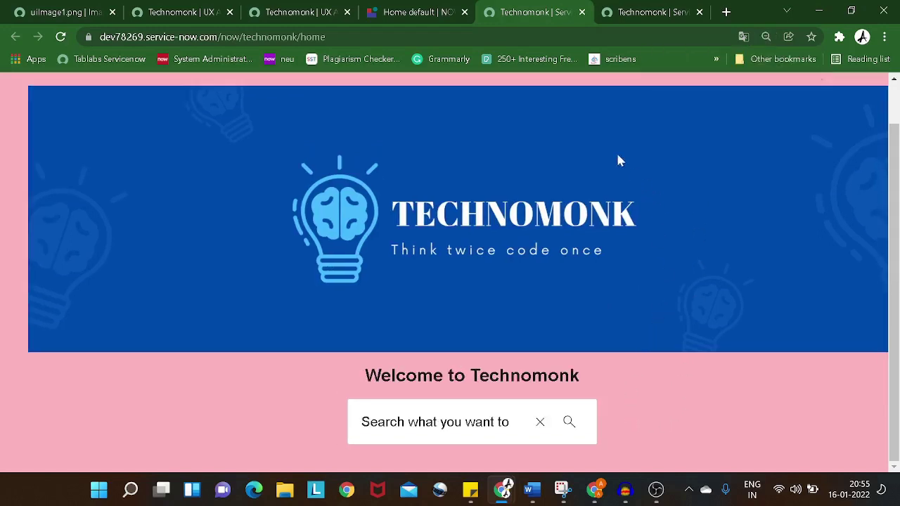
Recheck the home page's banner, heading and search box text, then go to the Technomonk UX Application record
click(371, 17)
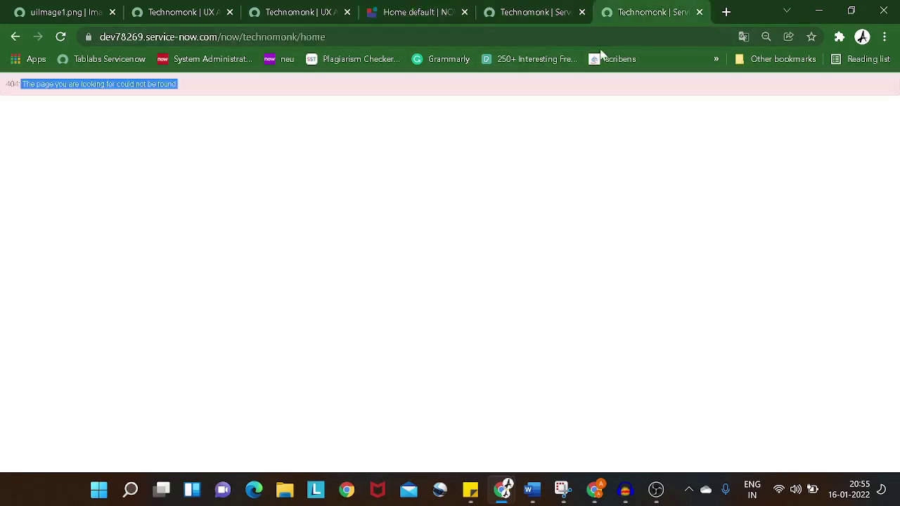
click(606, 12)
click(521, 14)
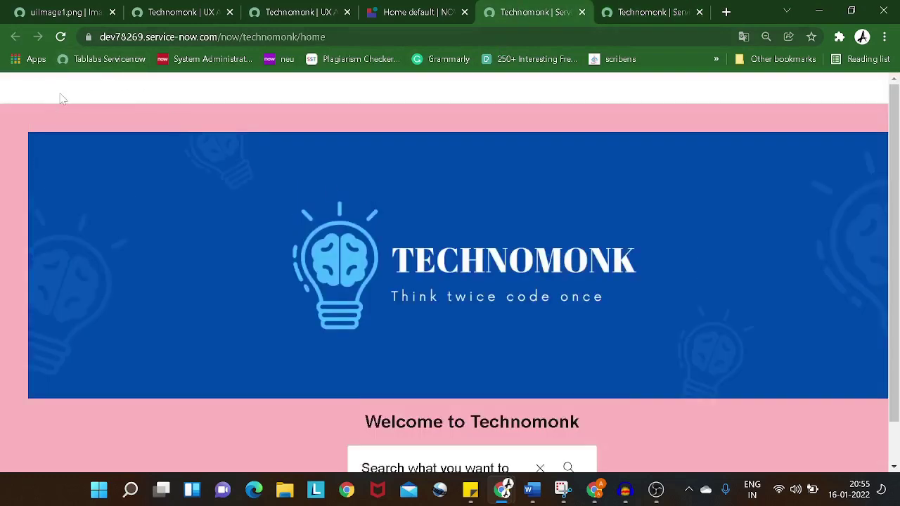
scroll(337, 259, down, 1)
scroll(338, 259, up, 1)
scroll(549, 273, down, 1)
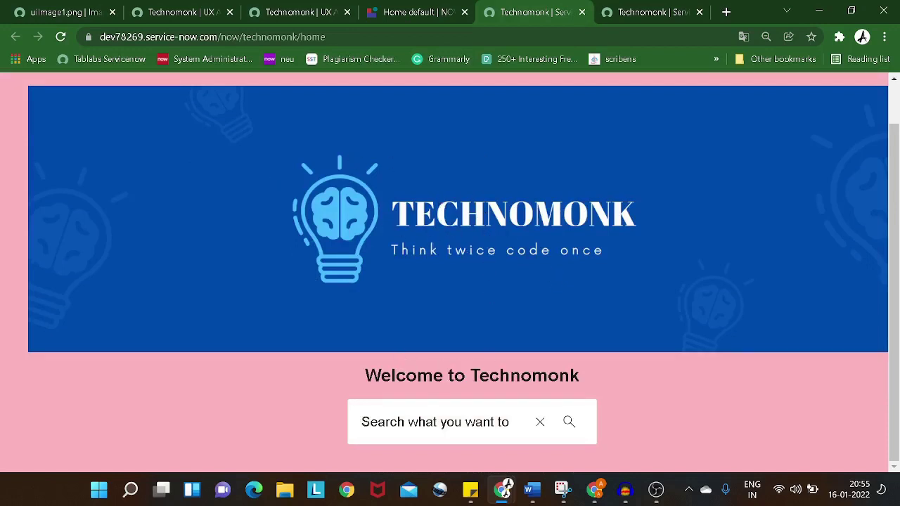
drag(520, 433, 417, 424)
scroll(455, 231, up, 1)
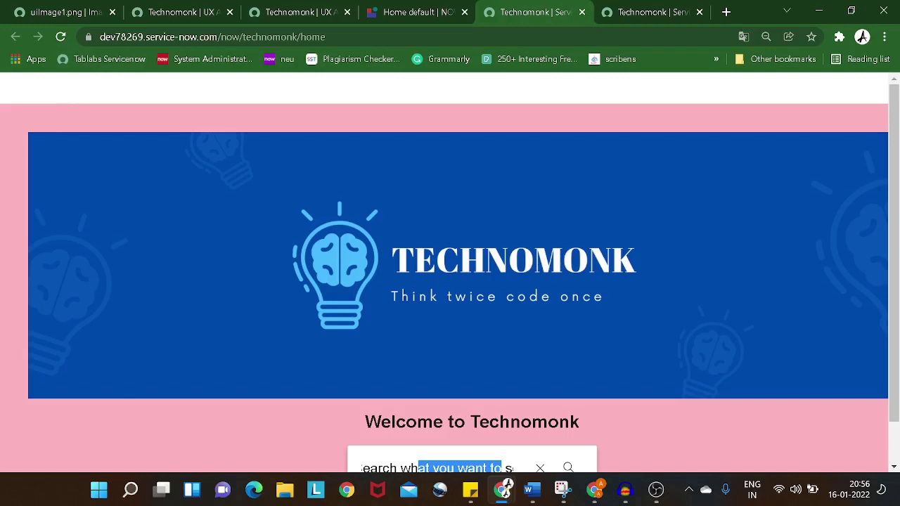
click(184, 12)
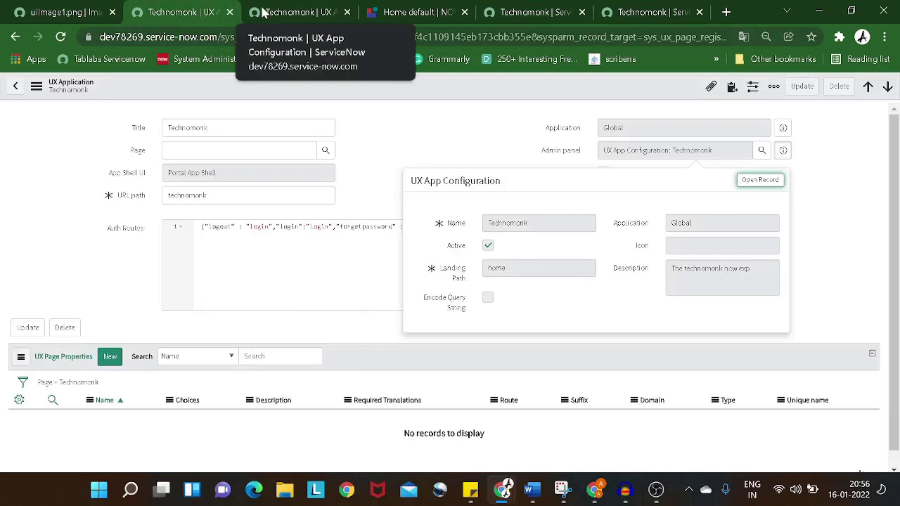
Show the Technomonk UX App Configuration's empty Themes list at 90% zoom in full screen
click(296, 13)
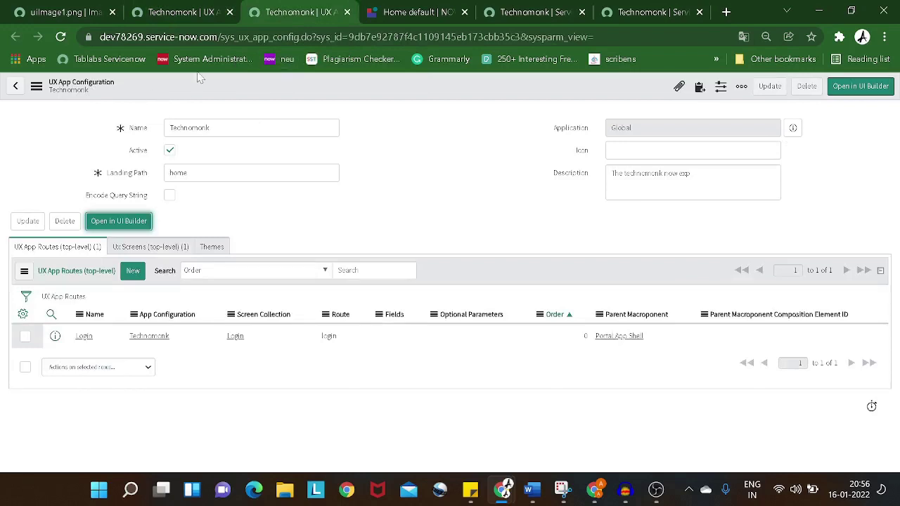
key(ctrl+plus)
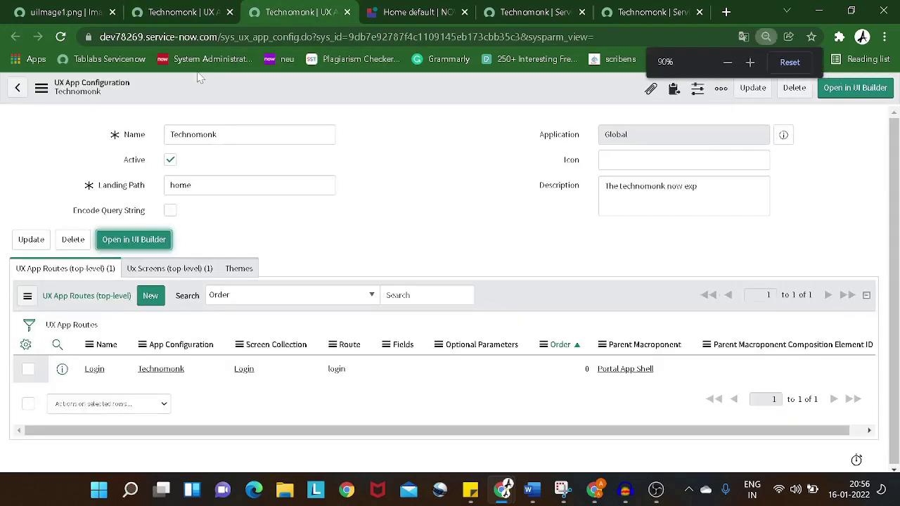
key(F11)
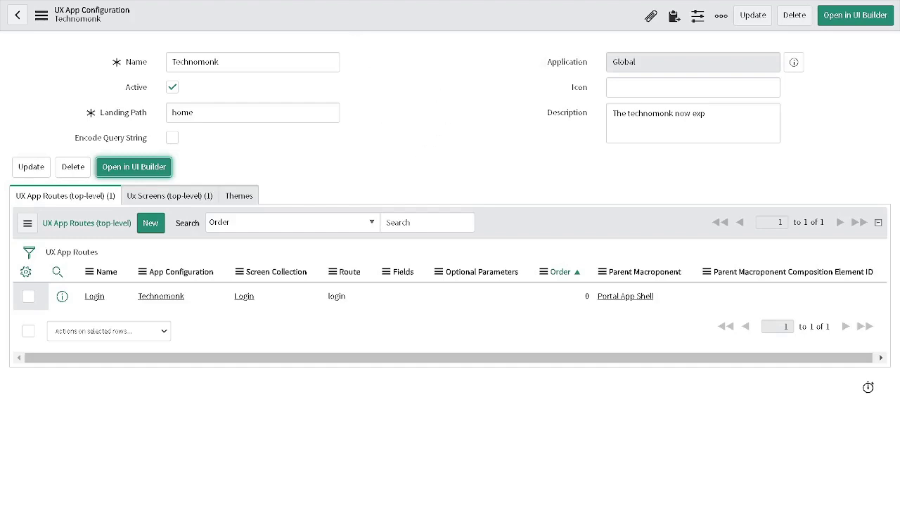
click(243, 199)
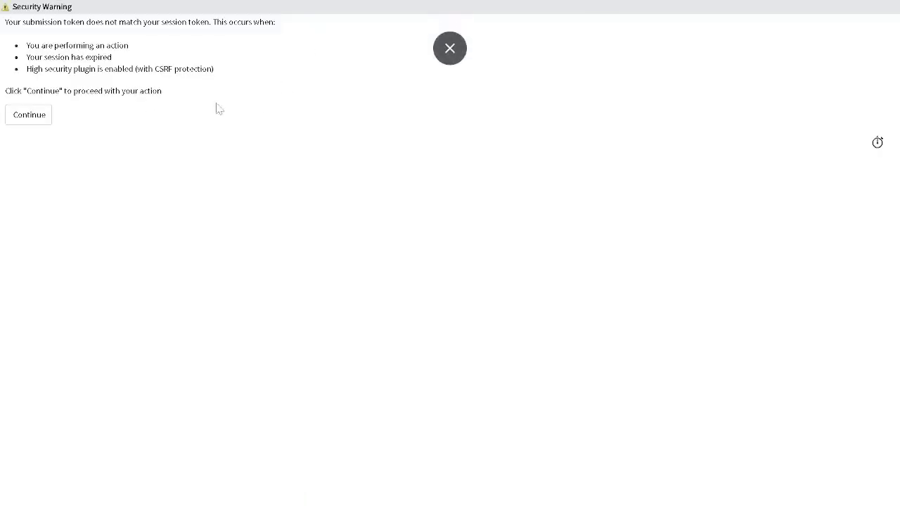
Save a new theme 'Technomonk Theme' with description 'Yes i m doing it', extending Default
click(32, 126)
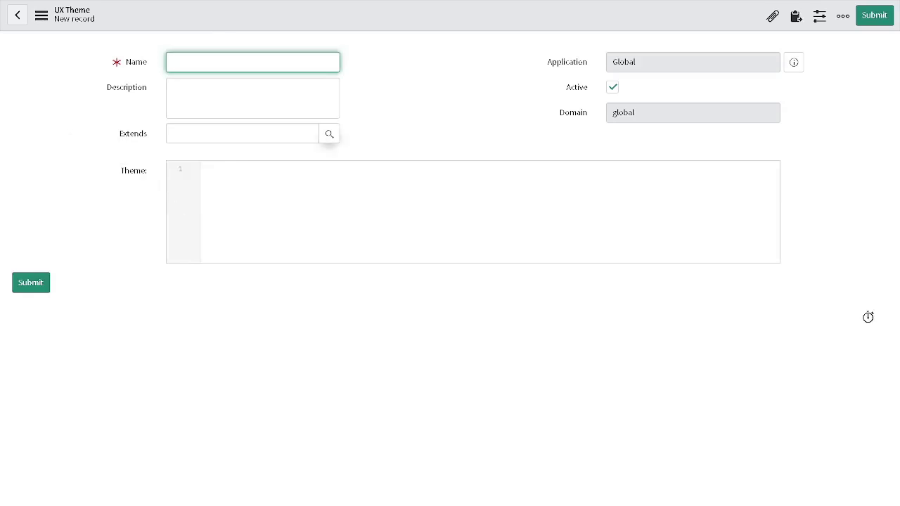
text(Technomonk Theme)
click(172, 88)
text(Yes i m doin)
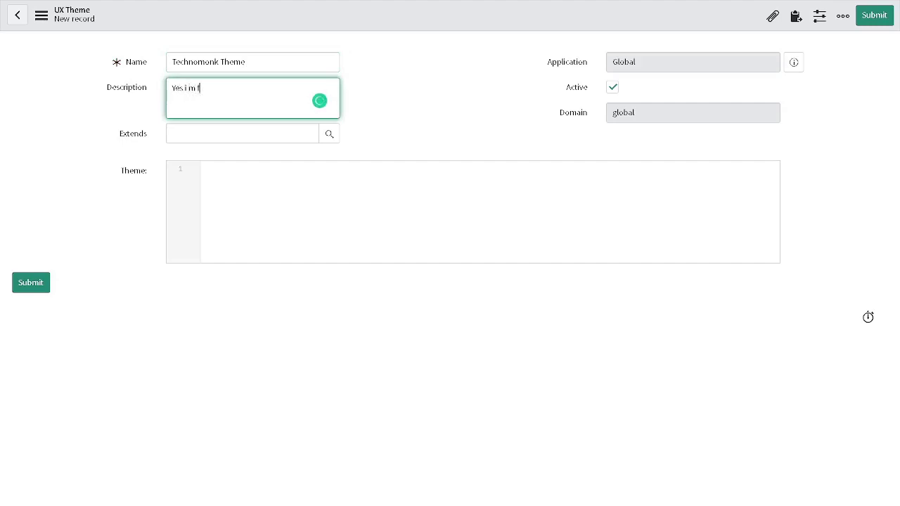
text(g it)
key(Tab)
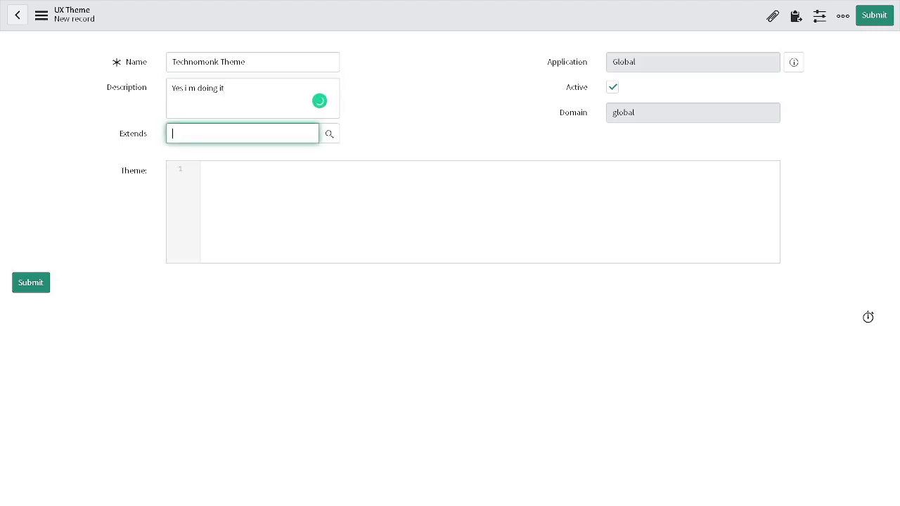
text(dea)
click(231, 164)
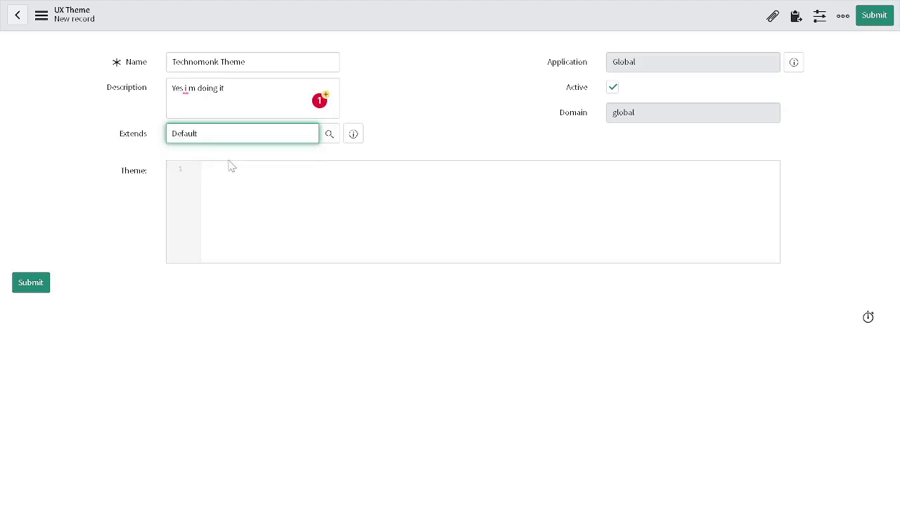
click(44, 182)
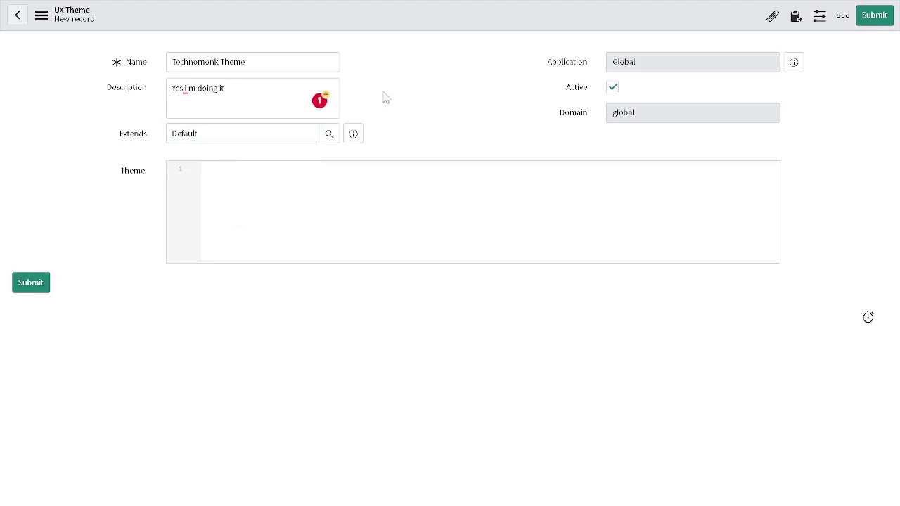
right_click(407, 25)
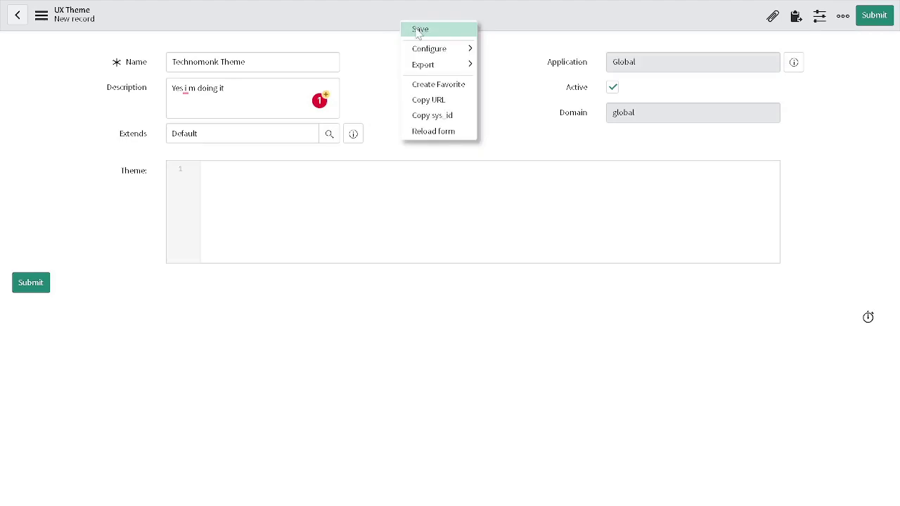
click(415, 29)
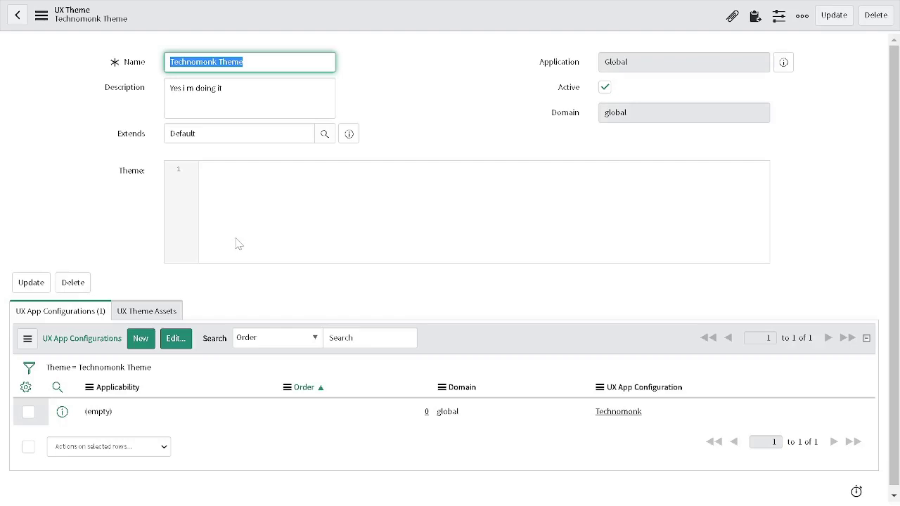
scroll(236, 254, down, 1)
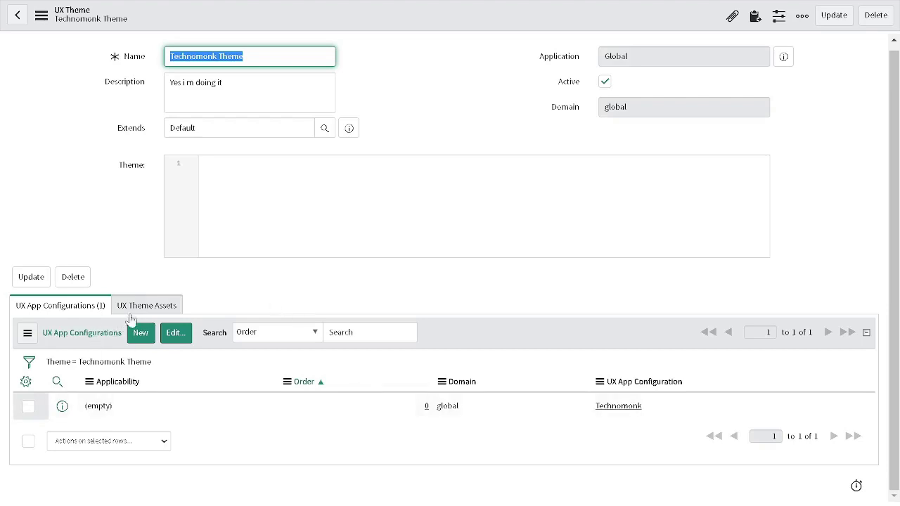
Add a new UX Theme Assets record for Technomonk Theme using header_logo as the asset, and save it
click(179, 309)
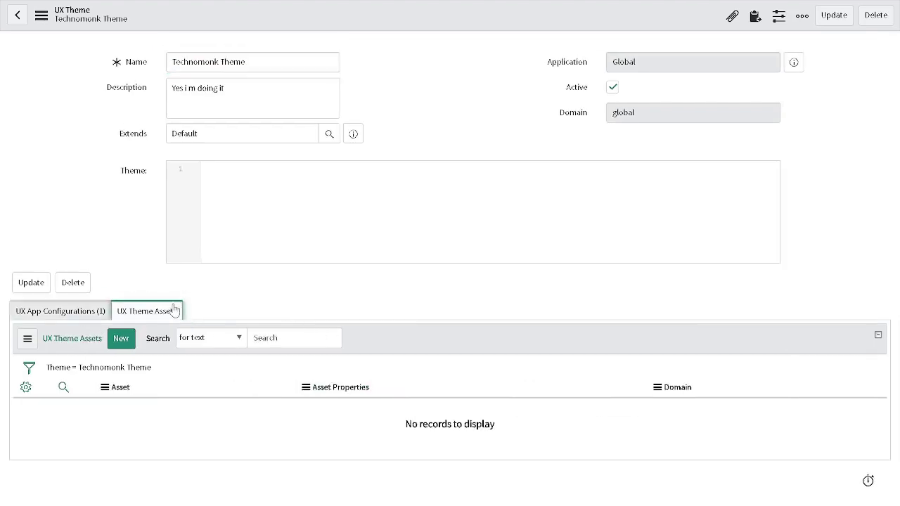
click(121, 339)
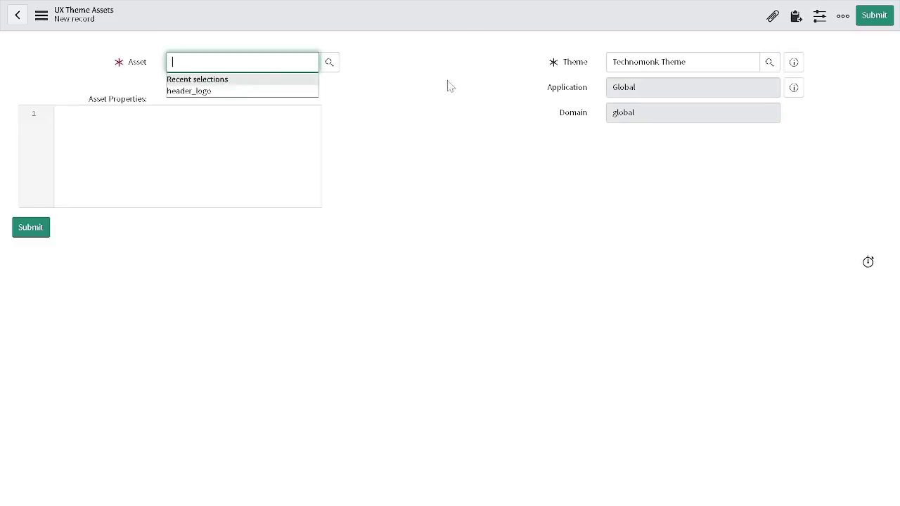
click(380, 100)
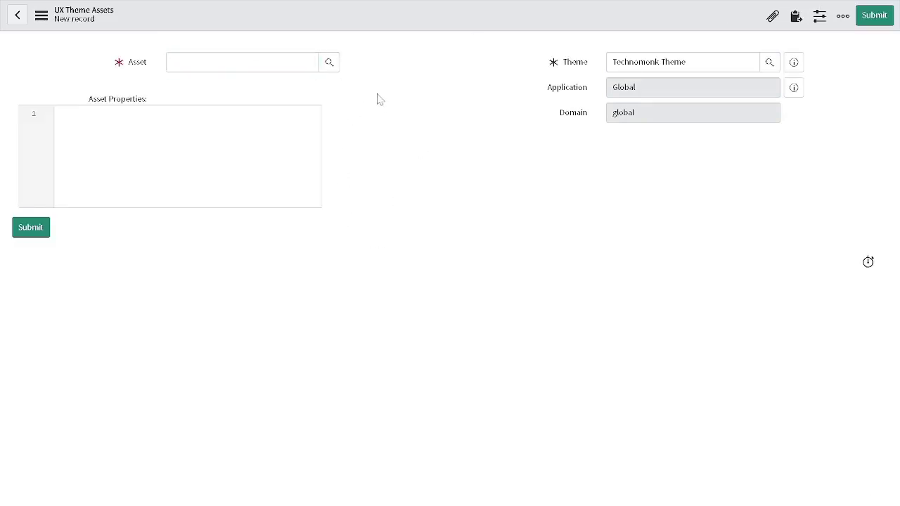
click(329, 63)
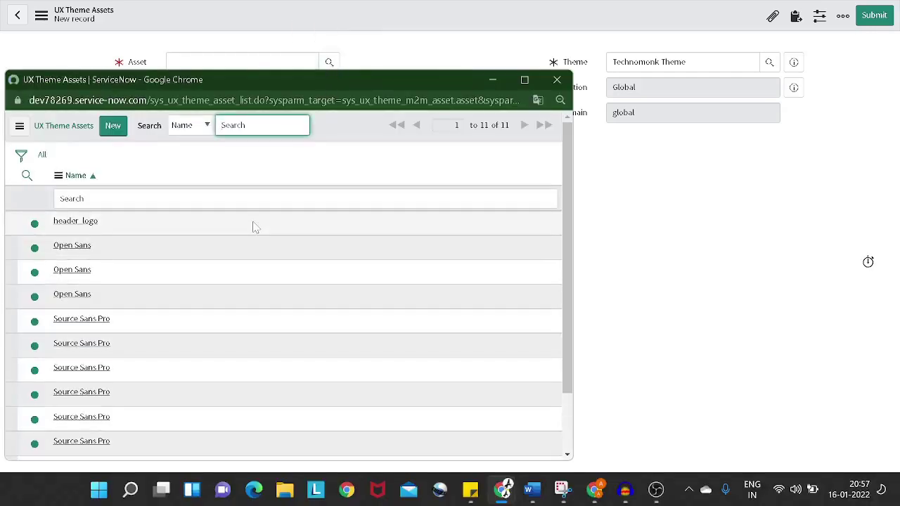
click(96, 220)
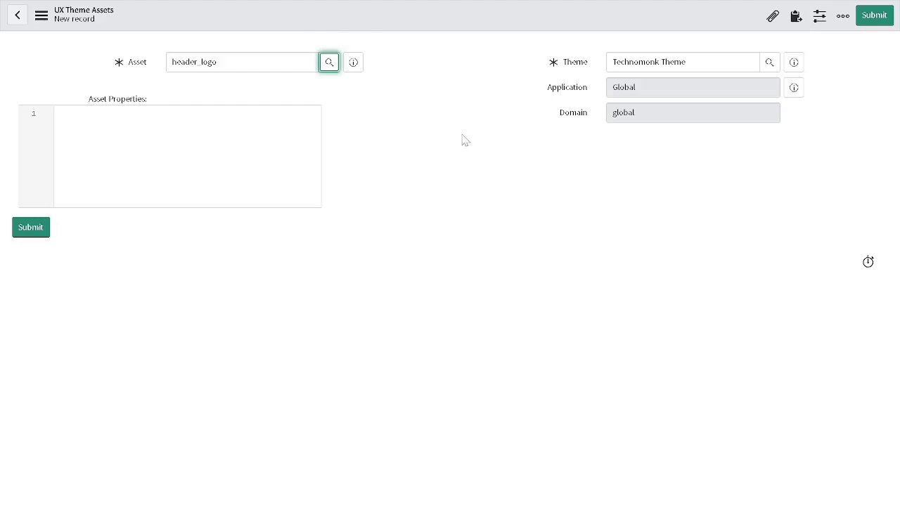
key(shift+Tab)
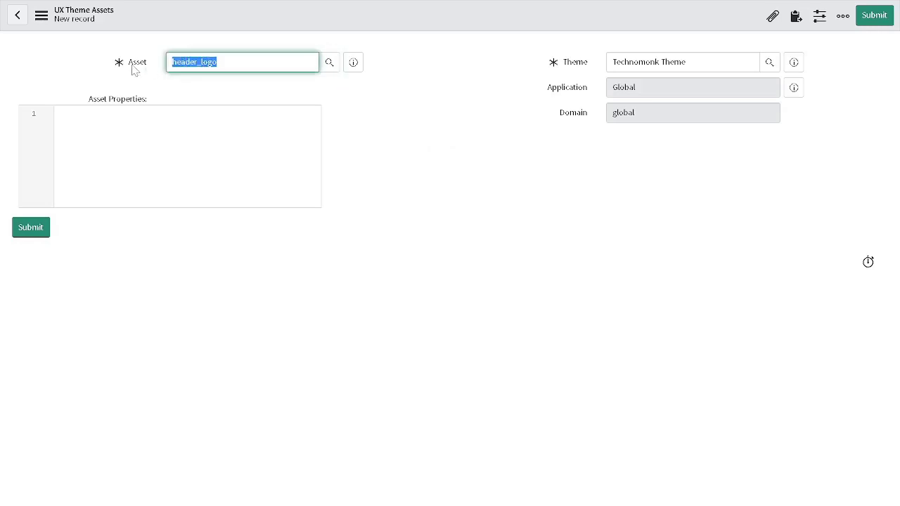
key(BackSpace)
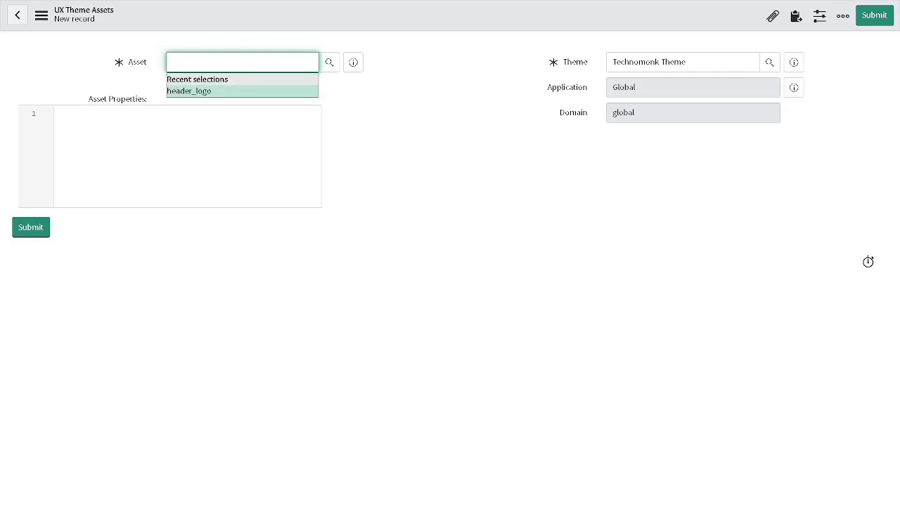
click(253, 90)
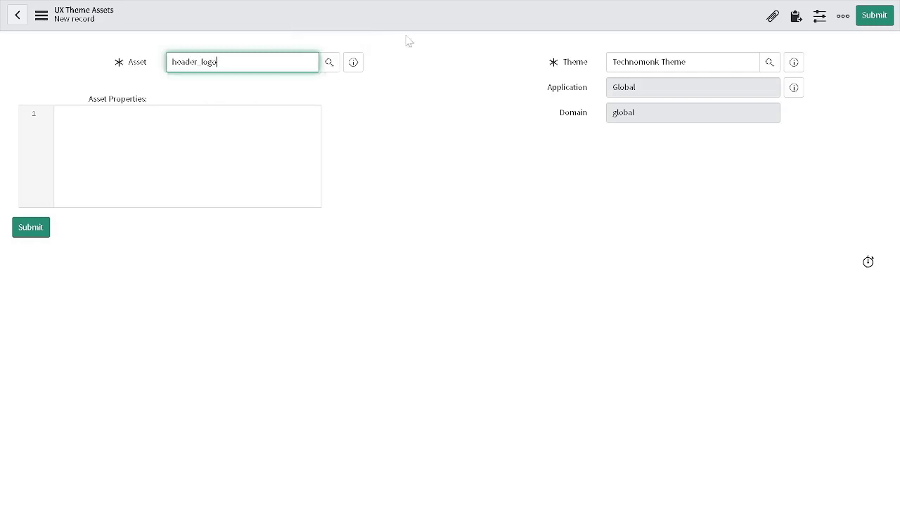
drag(217, 62, 176, 61)
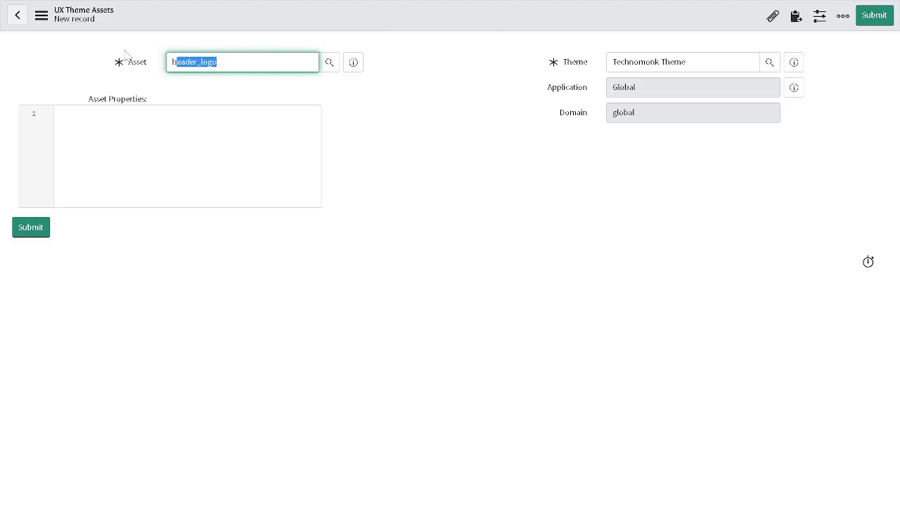
right_click(408, 20)
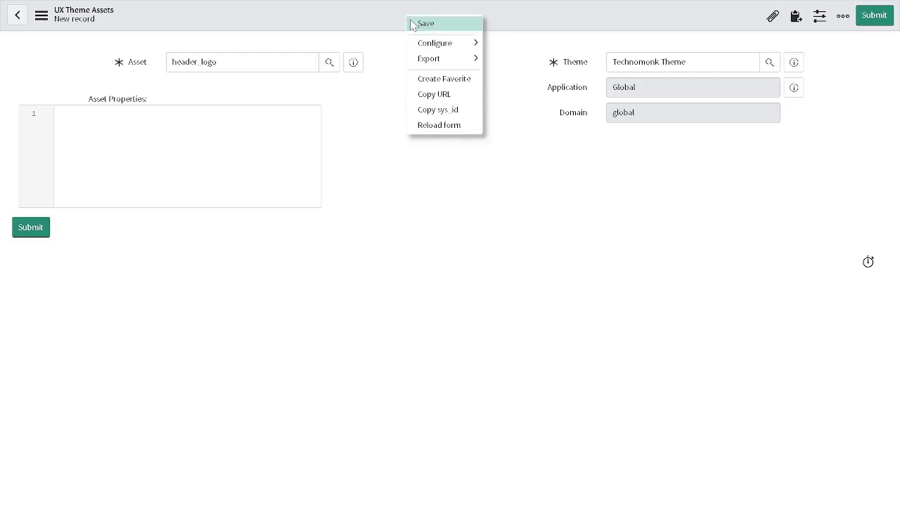
click(413, 25)
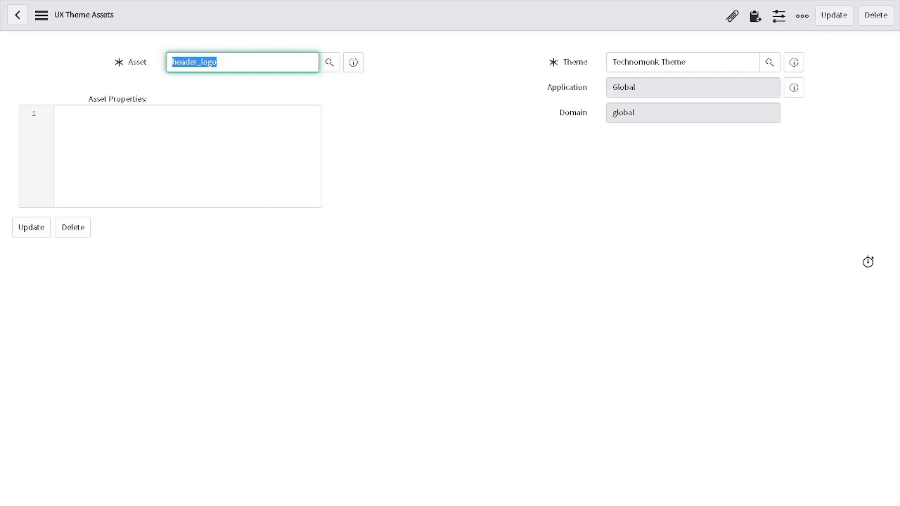
Set the asset properties to {"position": "header_logo"} at 100% zoom and save
click(176, 135)
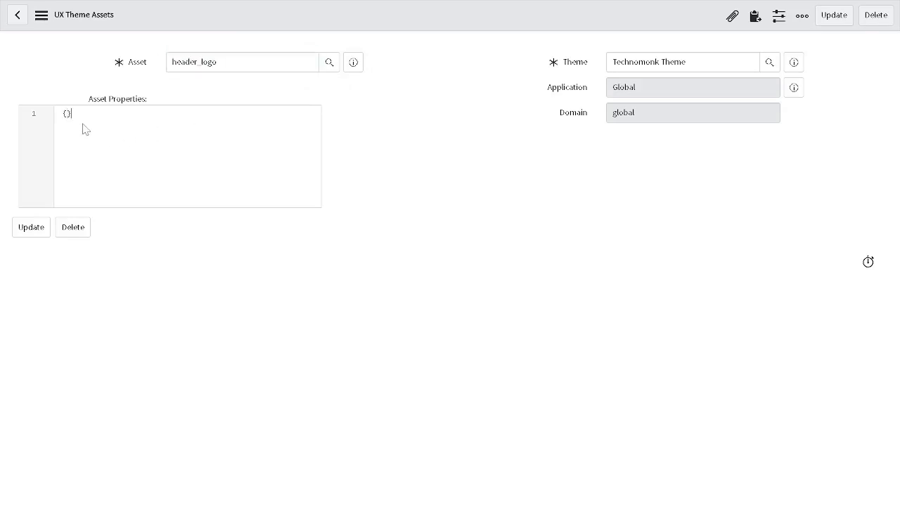
key(Return)
key(Return)
text("position)
text(" : "header_logo)
key(ctrl+plus)
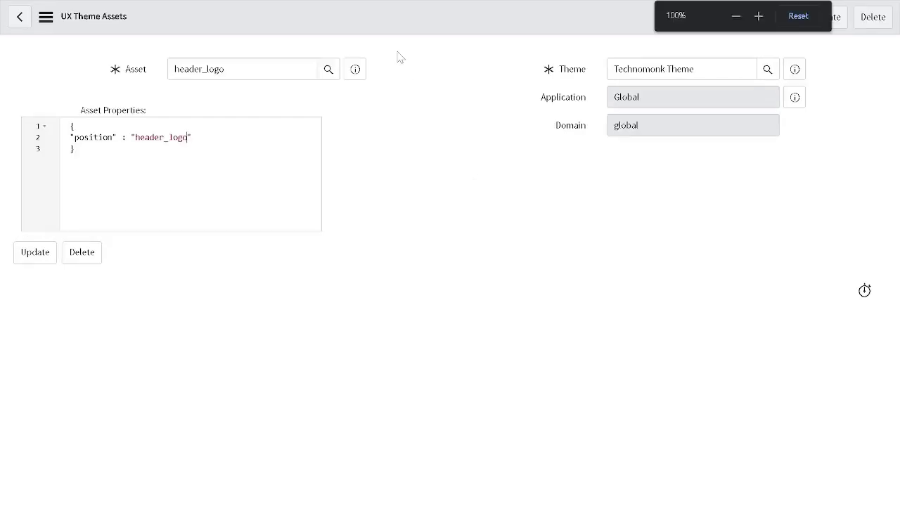
right_click(422, 28)
click(437, 34)
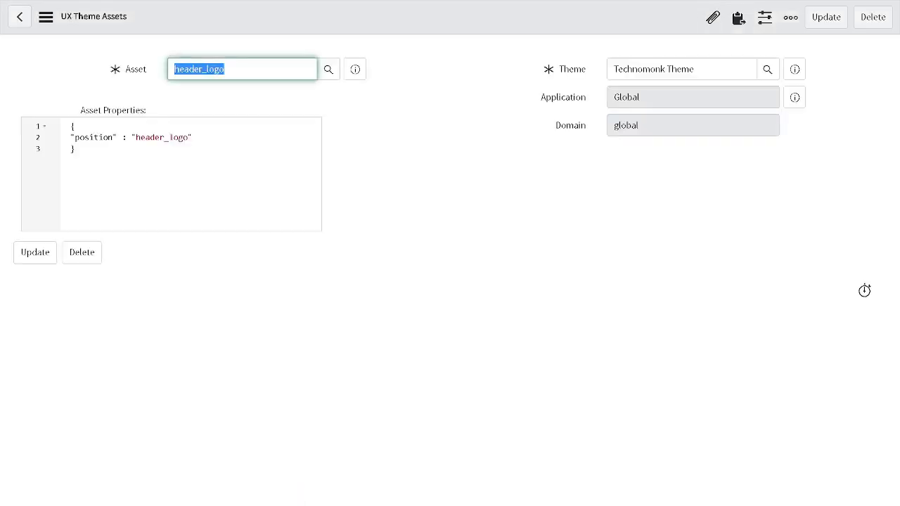
Clear the Asset field value and leave full screen mode
key(Right)
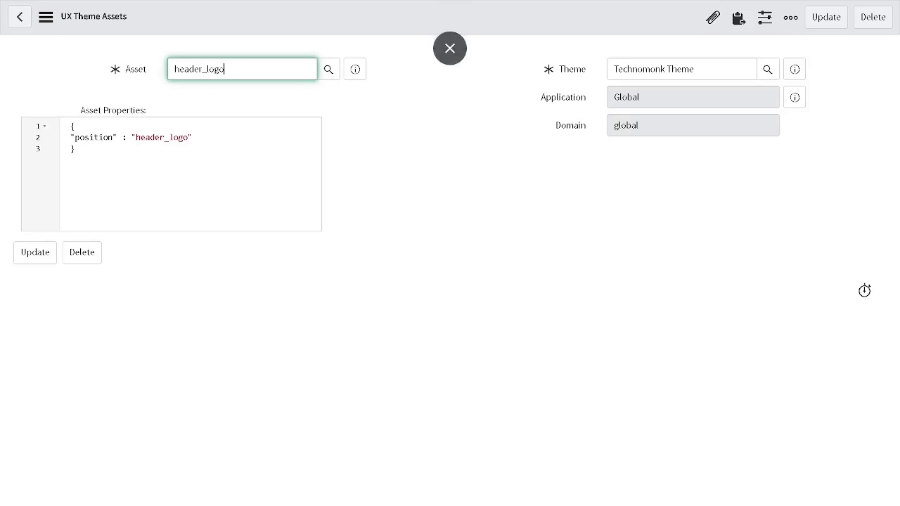
key(ctrl+a)
key(BackSpace)
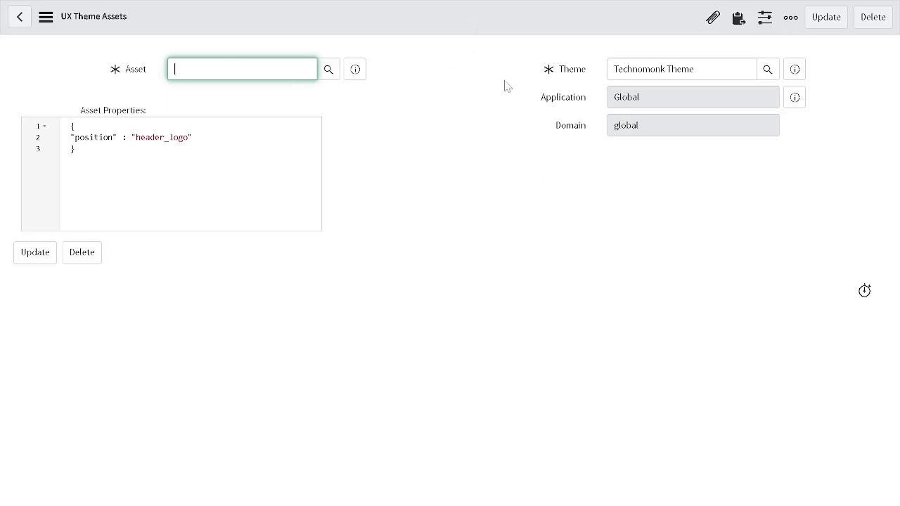
key(Tab)
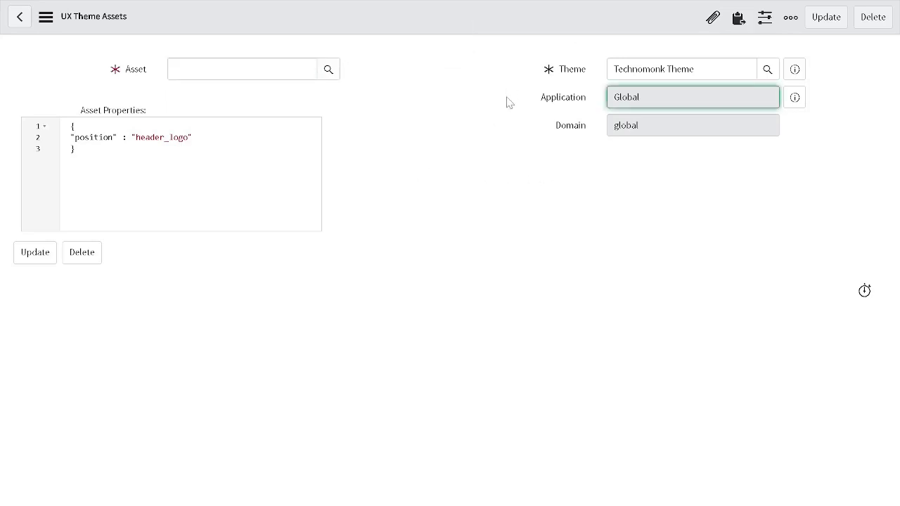
key(F11)
Reload the theme asset form, confirming to leave the page
right_click(385, 99)
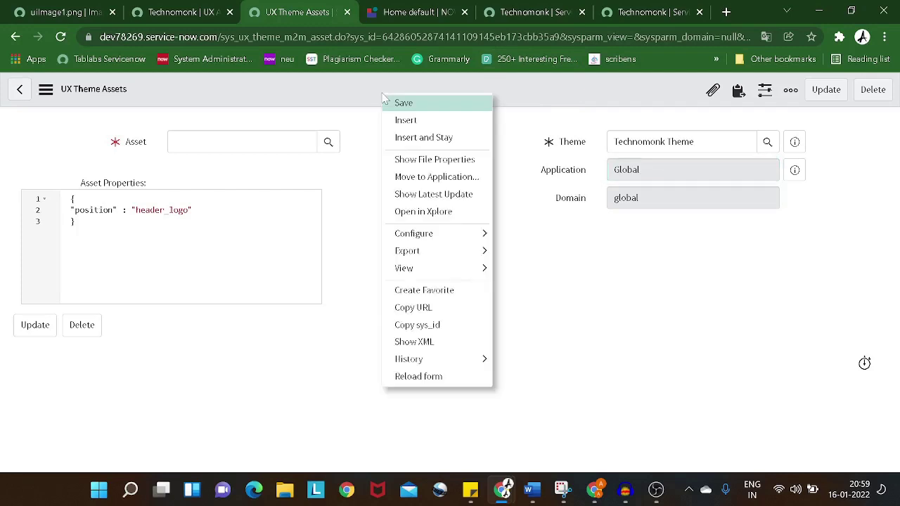
click(417, 377)
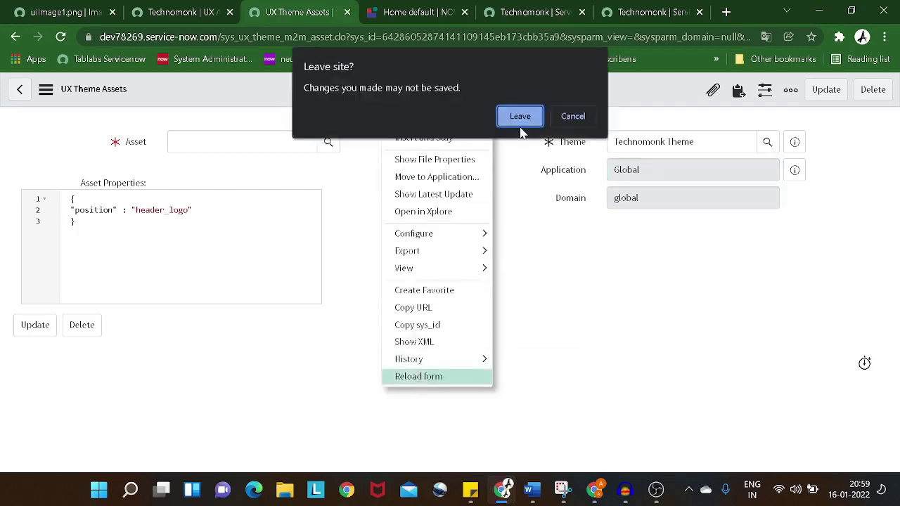
click(520, 118)
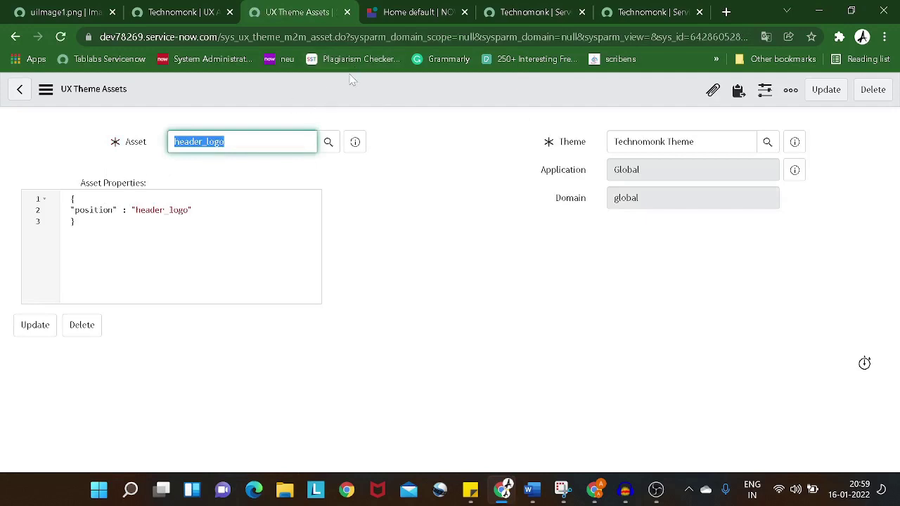
From the Technomonk UX Application, reach Technomonk Theme and confirm its header_logo asset
click(201, 10)
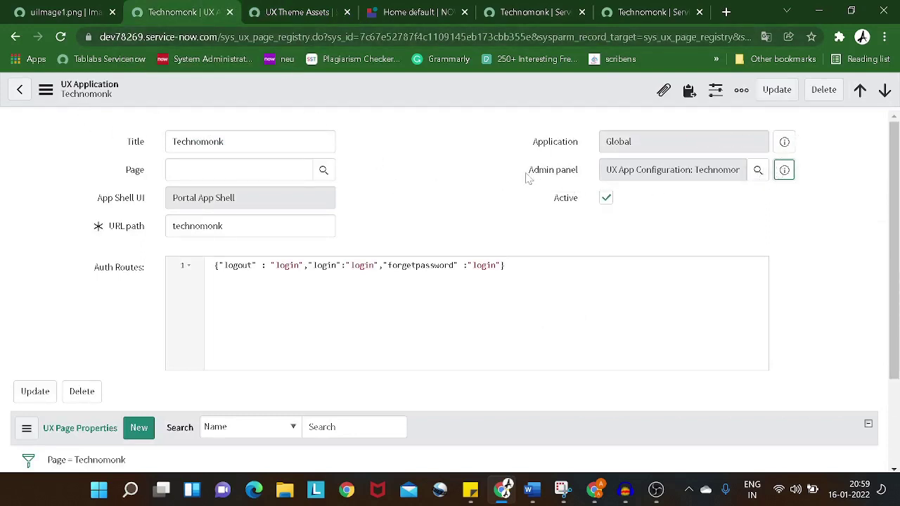
click(783, 170)
right_click(835, 200)
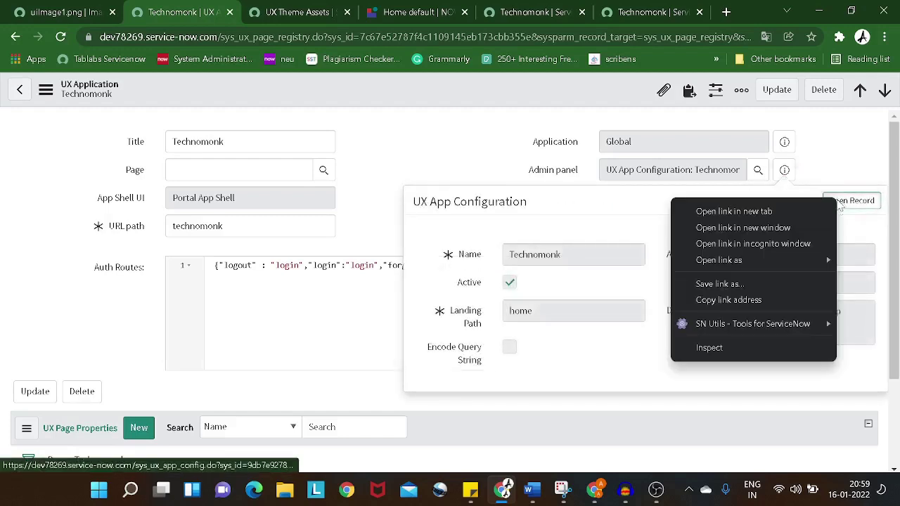
click(826, 215)
click(252, 14)
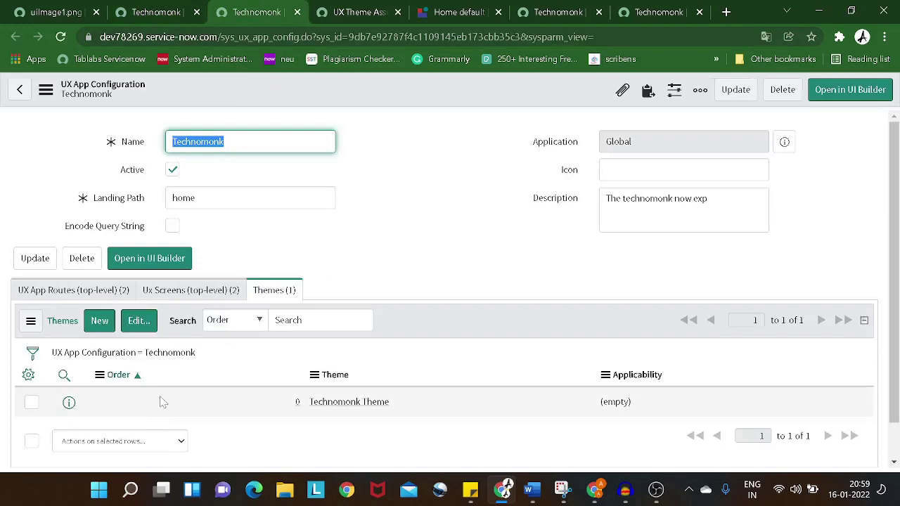
click(357, 409)
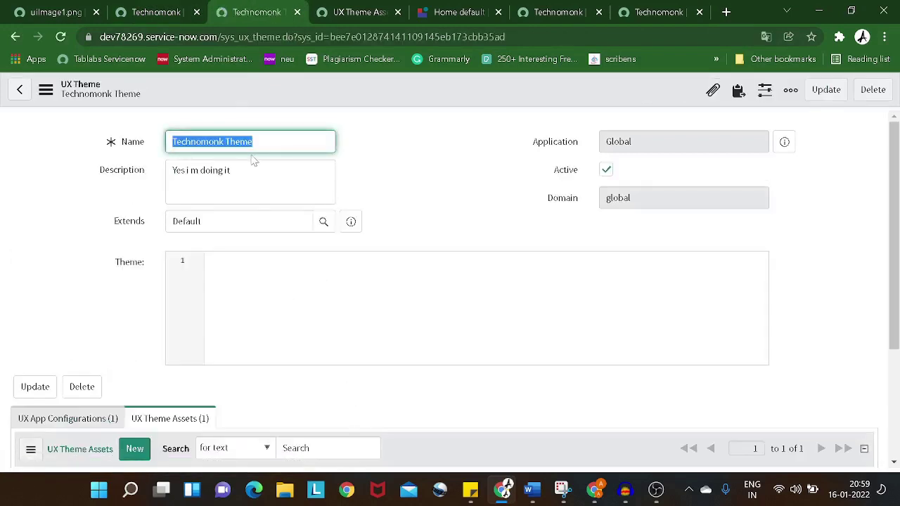
scroll(323, 243, down, 3)
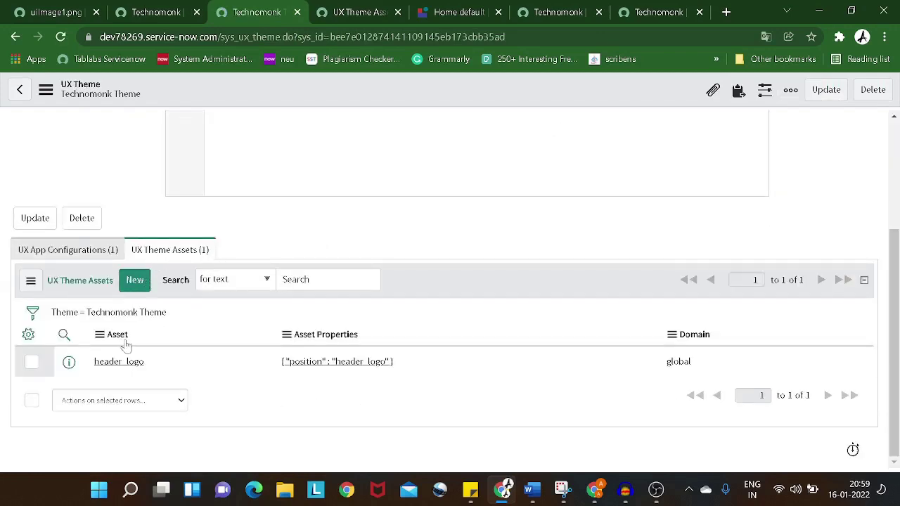
drag(176, 382, 106, 379)
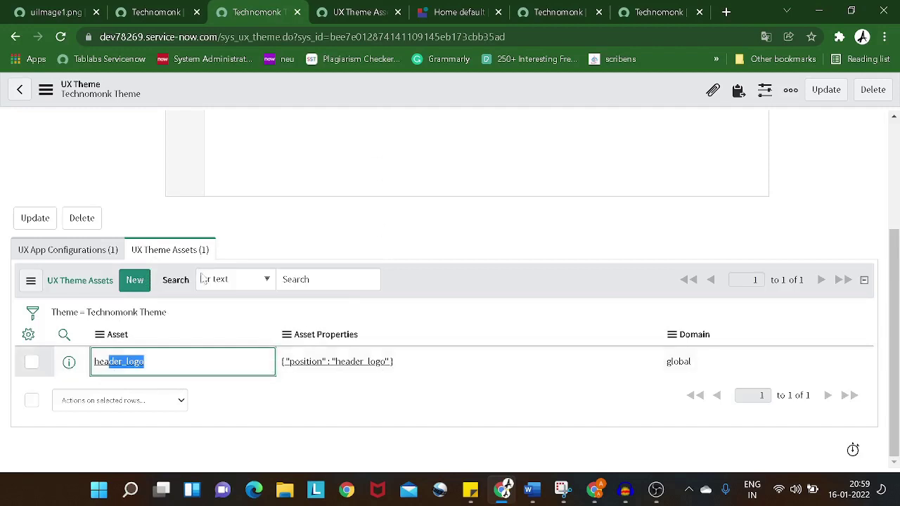
click(443, 19)
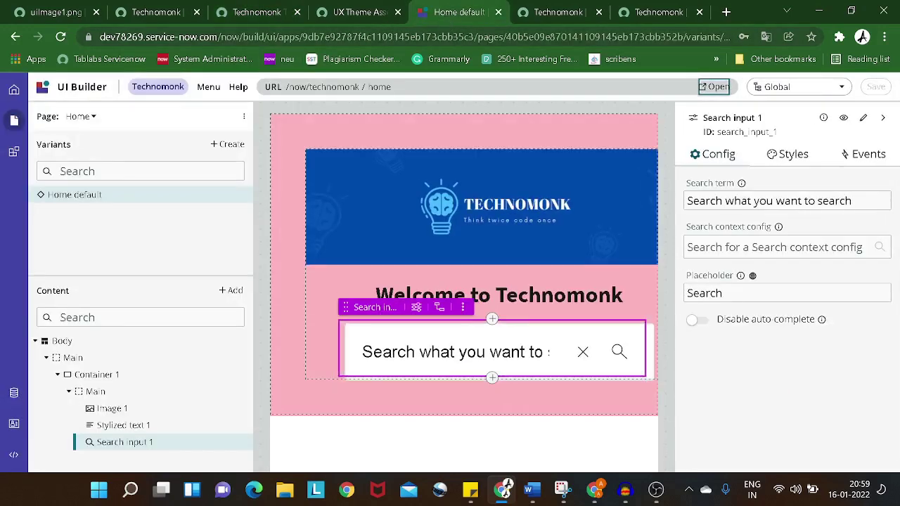
click(640, 20)
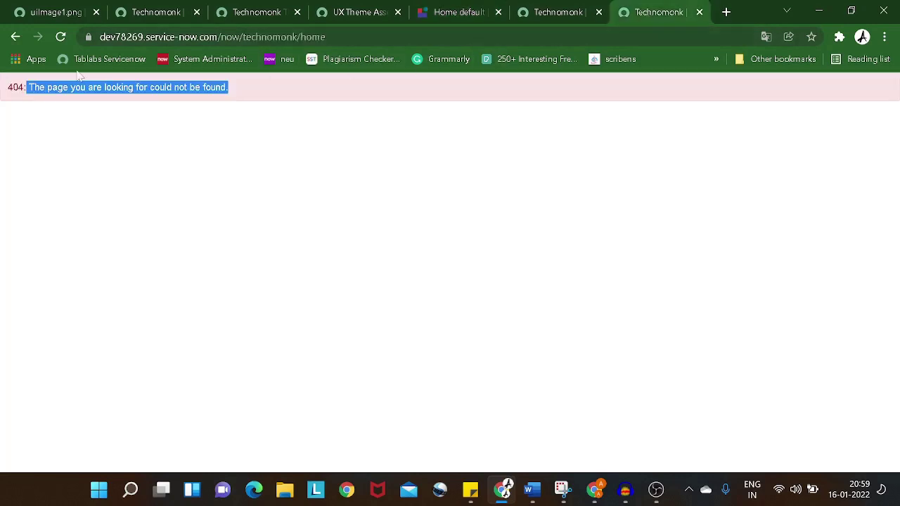
click(578, 14)
click(61, 36)
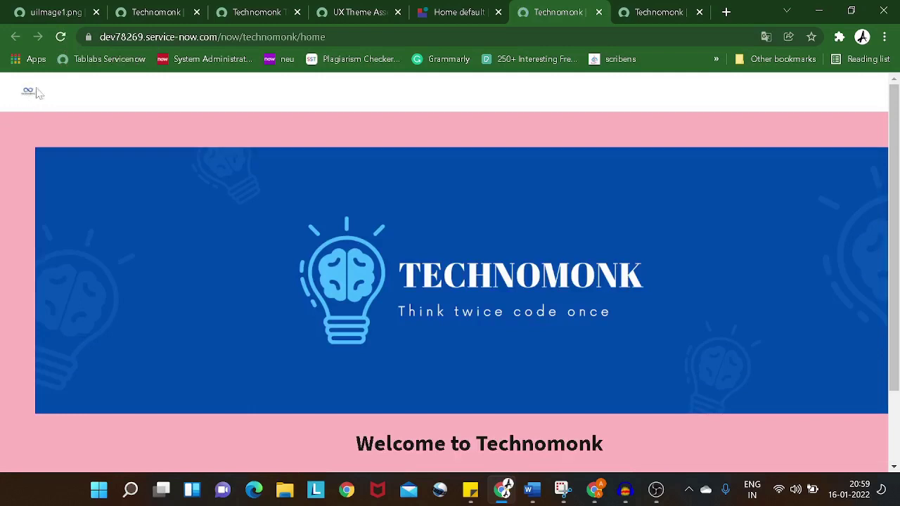
click(347, 13)
click(259, 20)
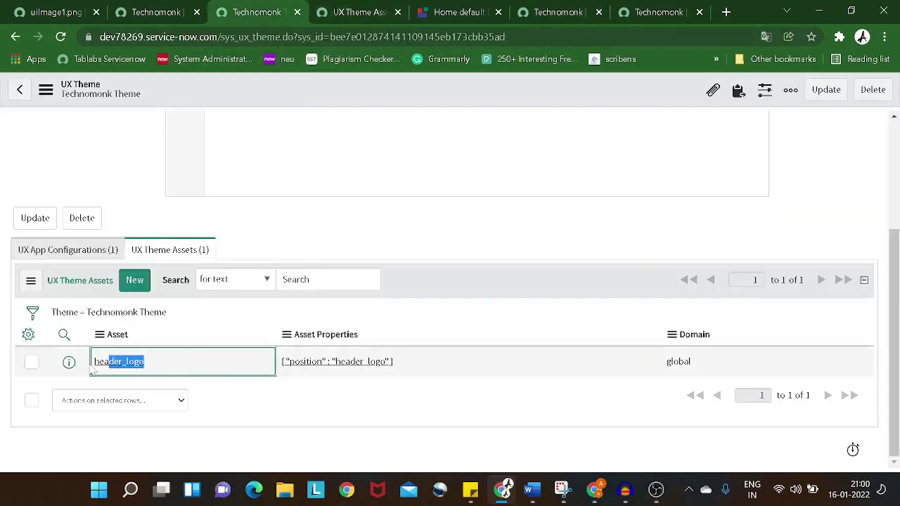
right_click(68, 361)
click(144, 217)
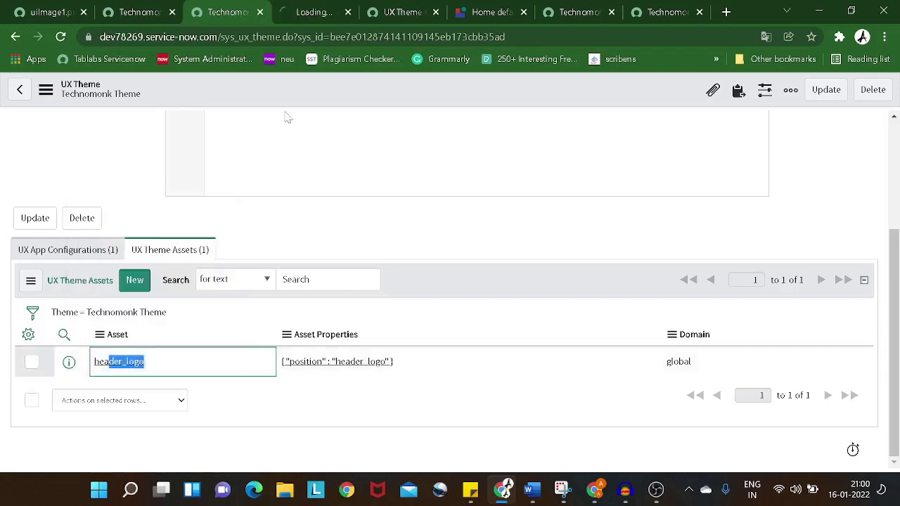
click(336, 14)
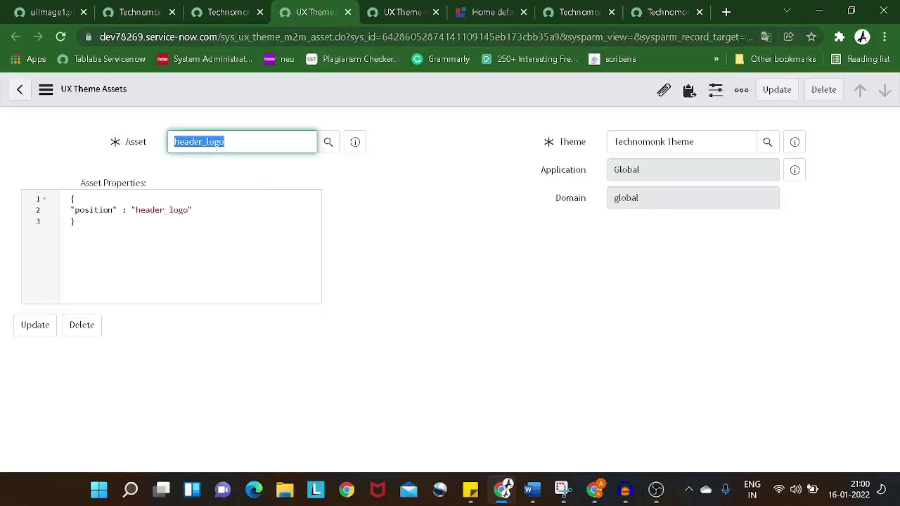
click(355, 142)
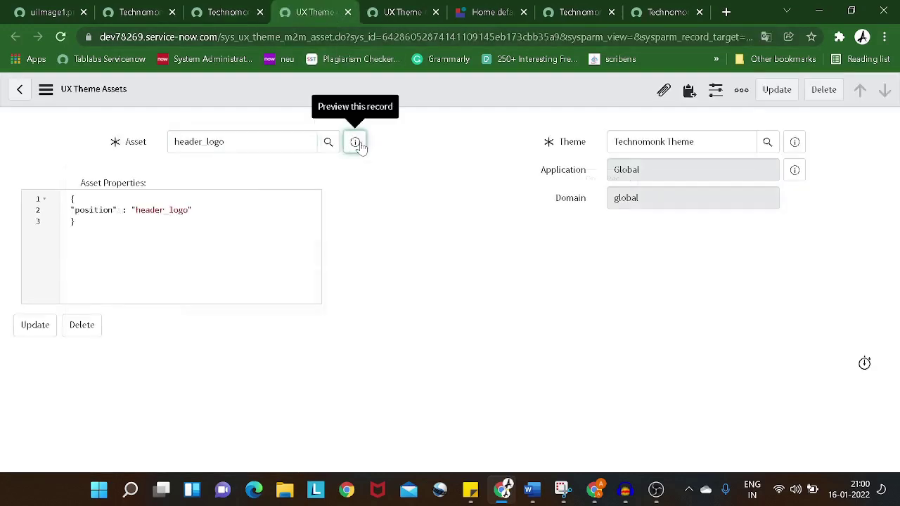
click(588, 184)
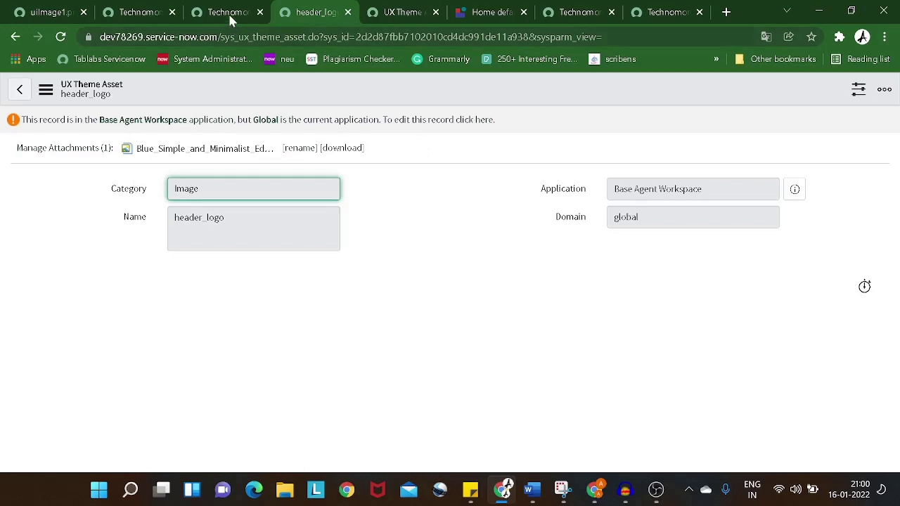
click(569, 12)
click(663, 24)
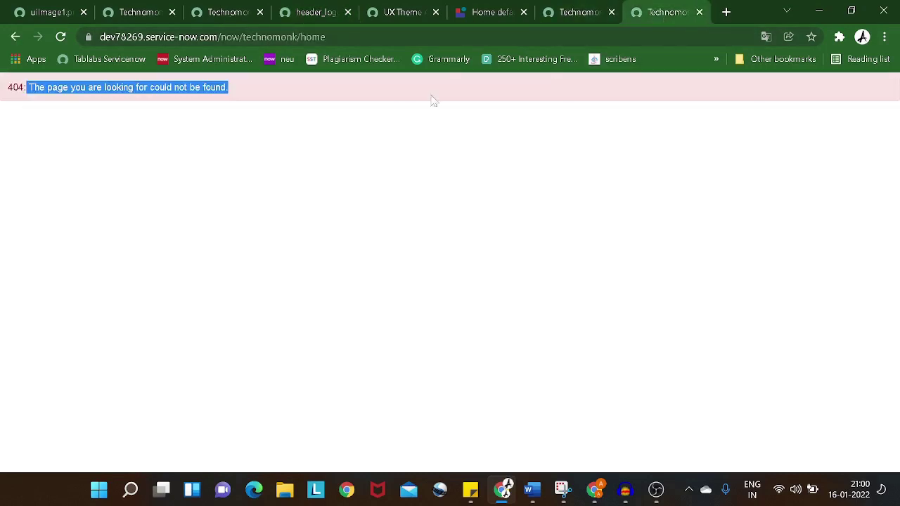
click(569, 15)
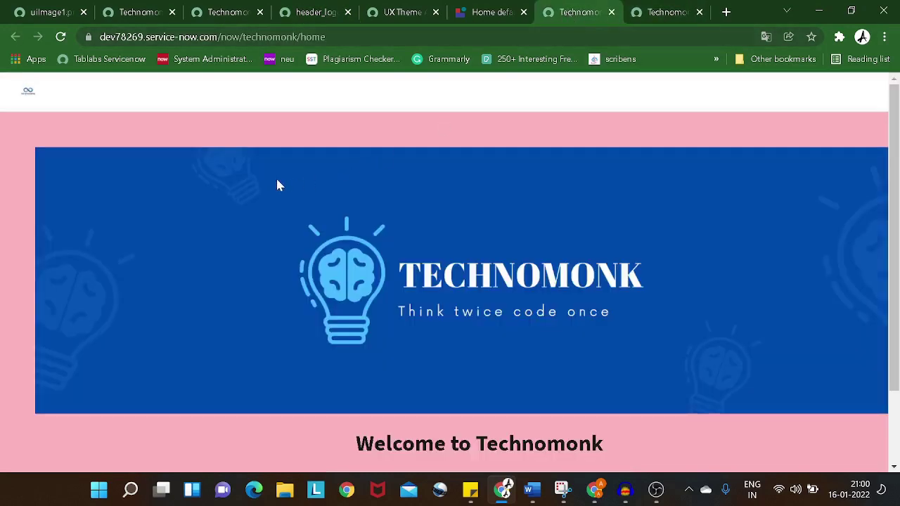
scroll(155, 186, down, 1)
scroll(211, 211, up, 1)
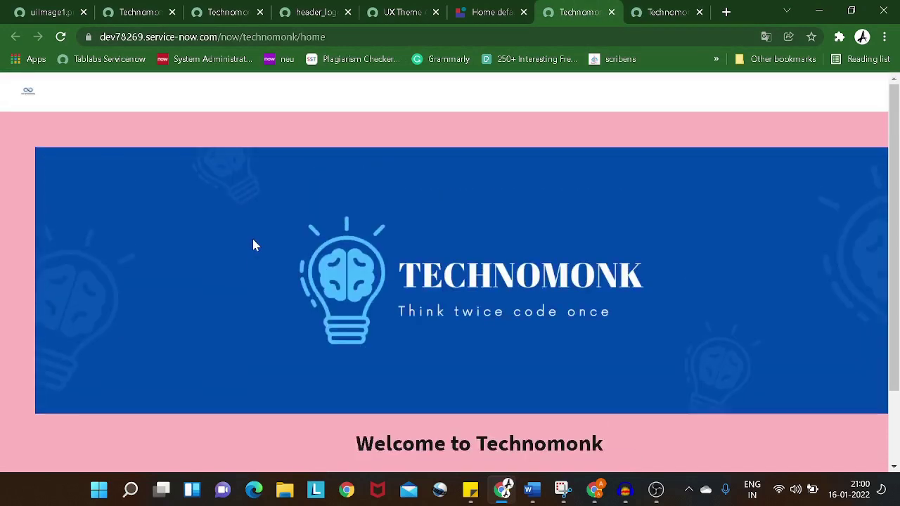
scroll(251, 243, down, 1)
scroll(189, 244, up, 1)
click(475, 21)
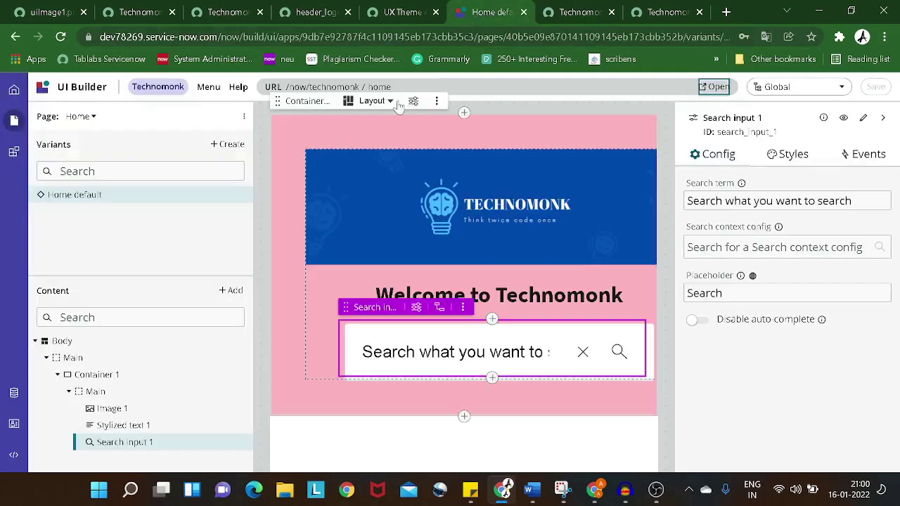
Switch the UI Builder editor to the Login page and launch it live in a new tab
click(83, 120)
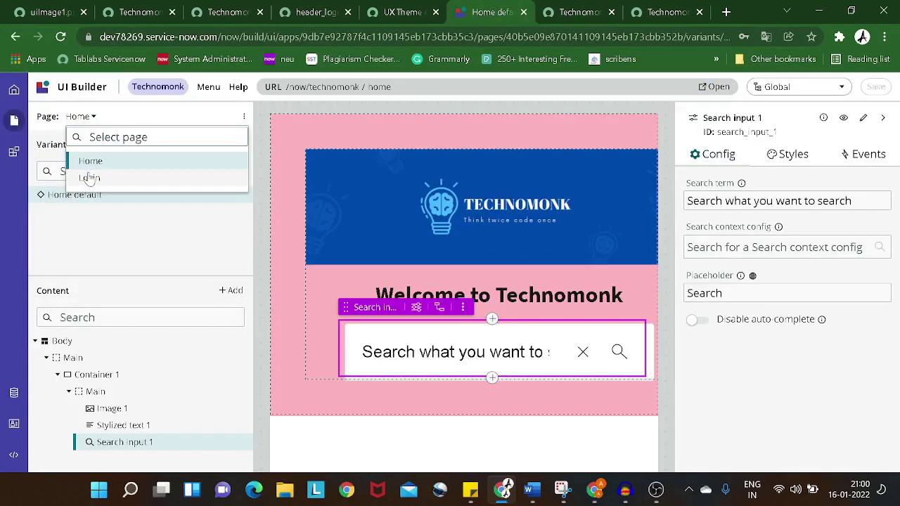
click(85, 176)
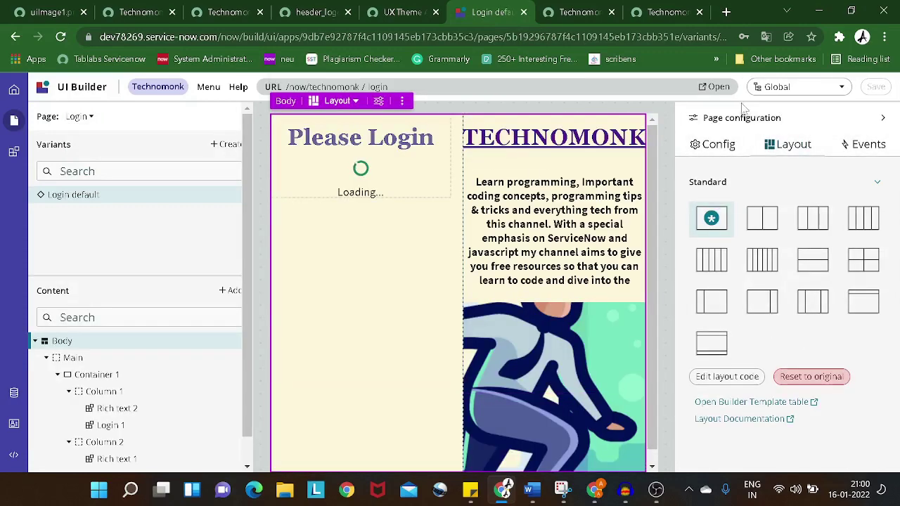
click(717, 87)
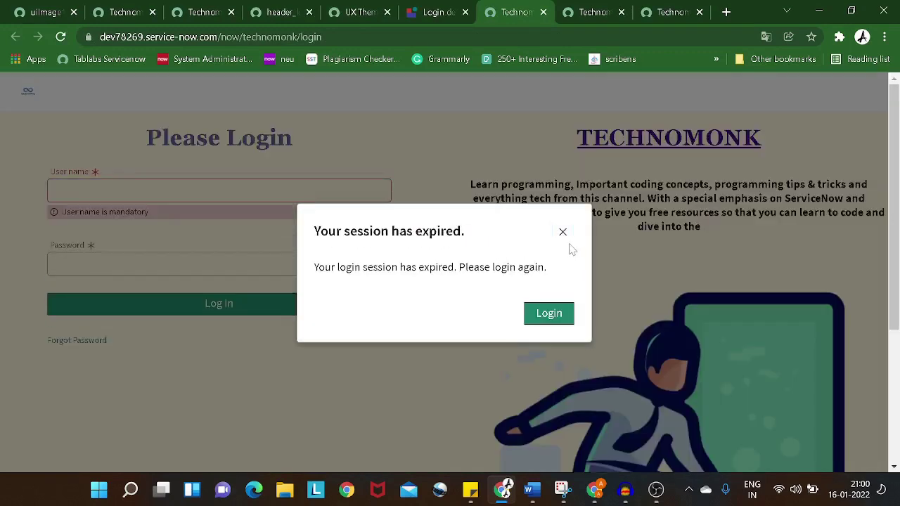
Dismiss the session-expired dialog and sign in with the username and password
click(562, 231)
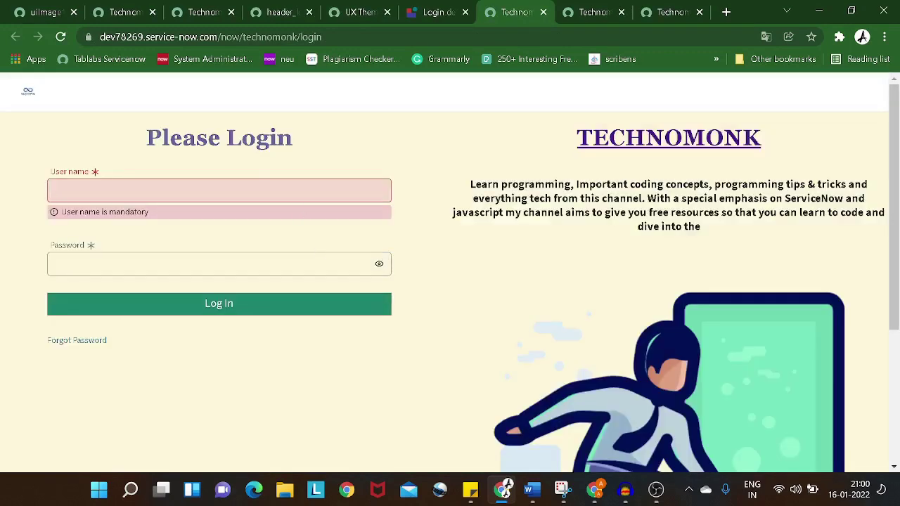
text(admin)
key(Tab)
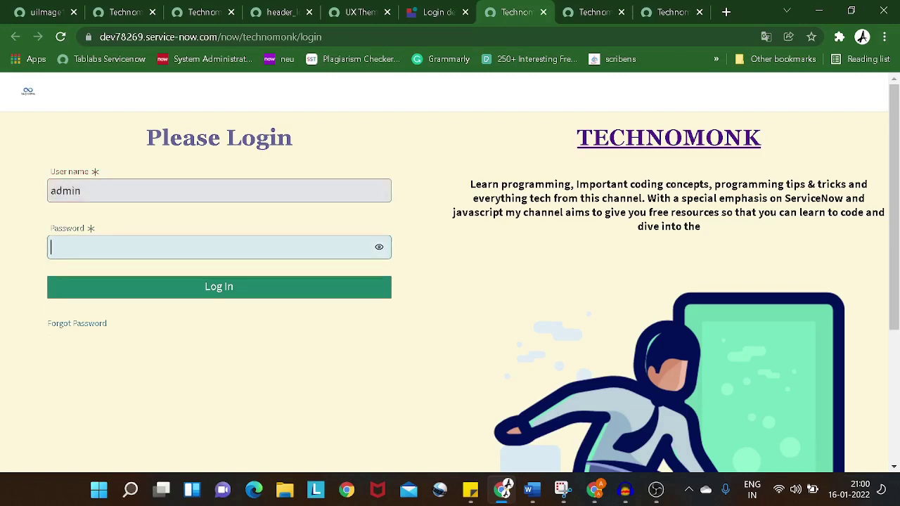
text(************)
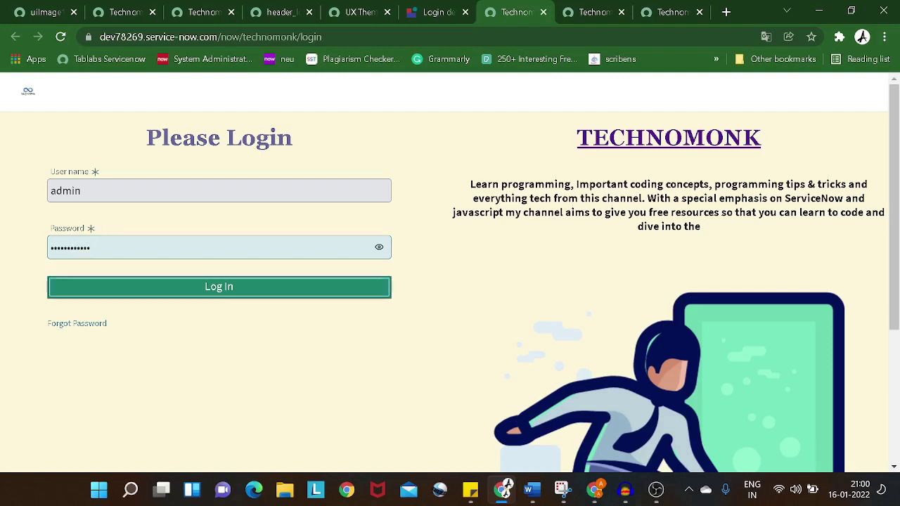
key(Return)
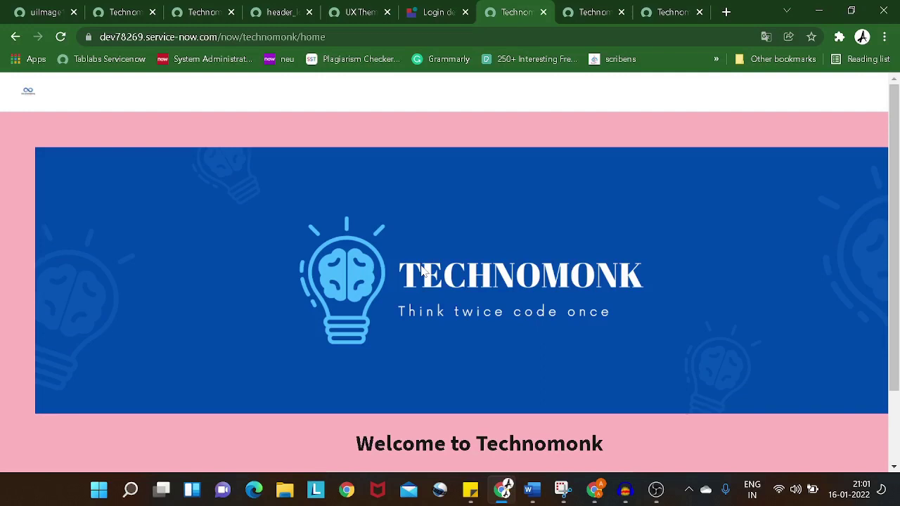
Scroll down the Technomonk home page, then continue to the THANK YOU closing screen
scroll(422, 272, down, 1)
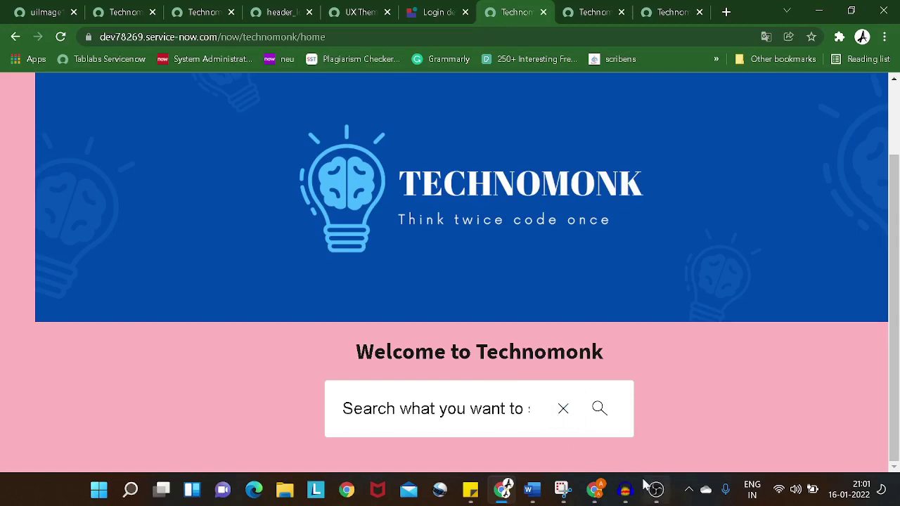
mouse_move(656, 489)
click(656, 489)
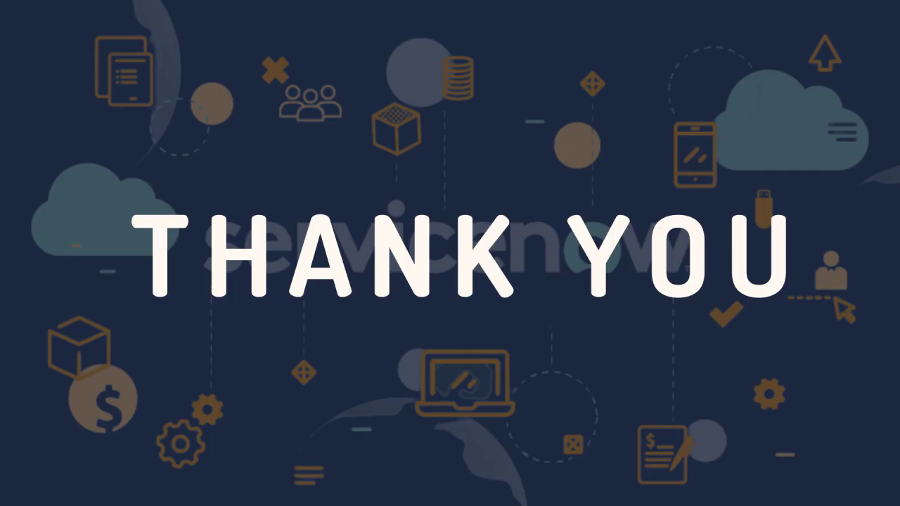